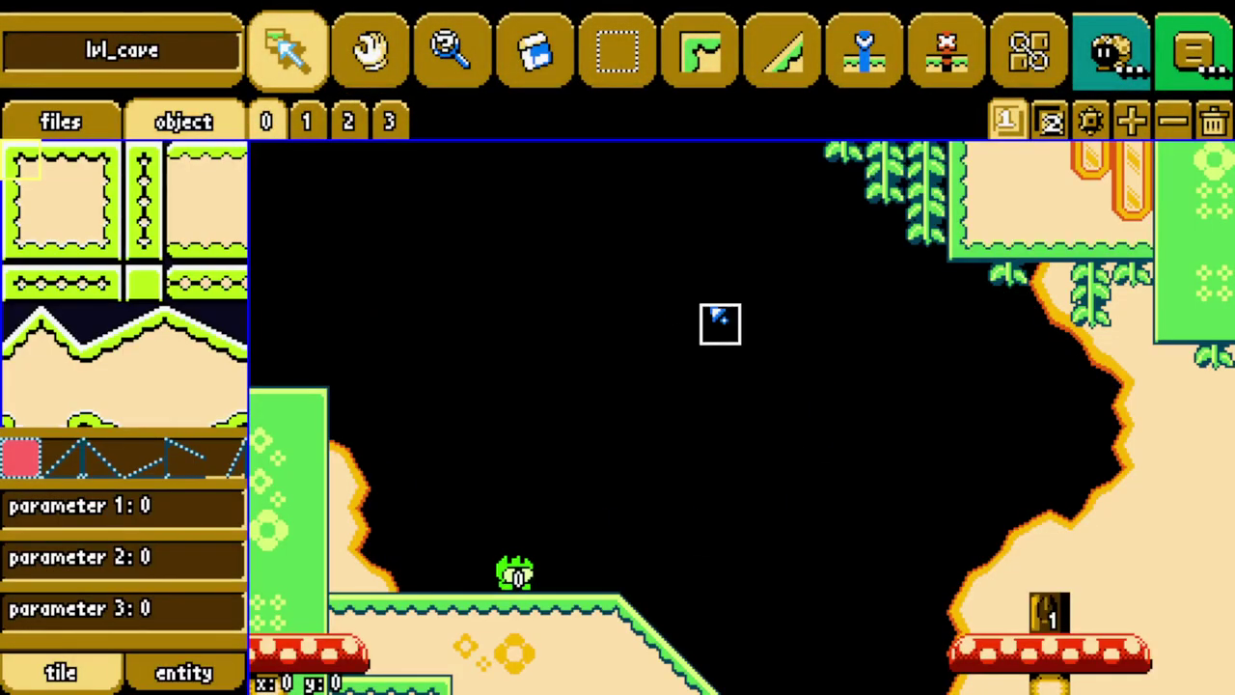
click(700, 50)
click(370, 51)
drag(799, 461, 799, 331)
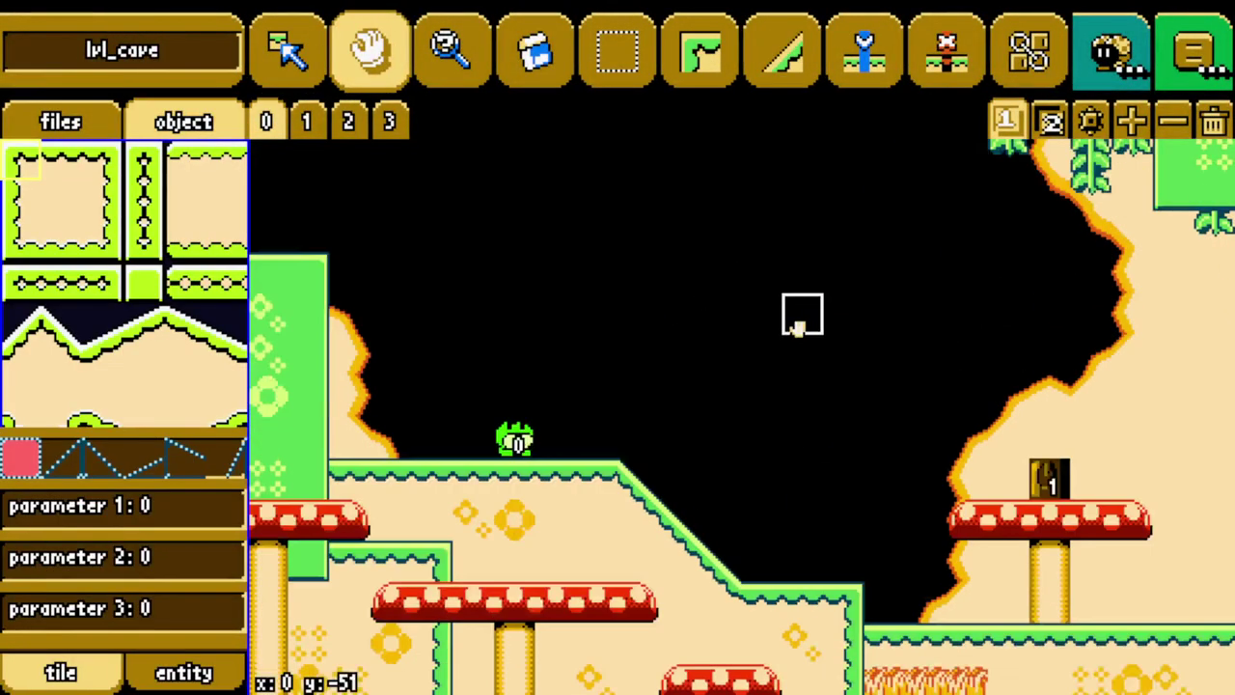
click(618, 50)
drag(845, 260, 263, 675)
scroll(599, 401, up, 3)
right_click(293, 337)
scroll(377, 223, down, 3)
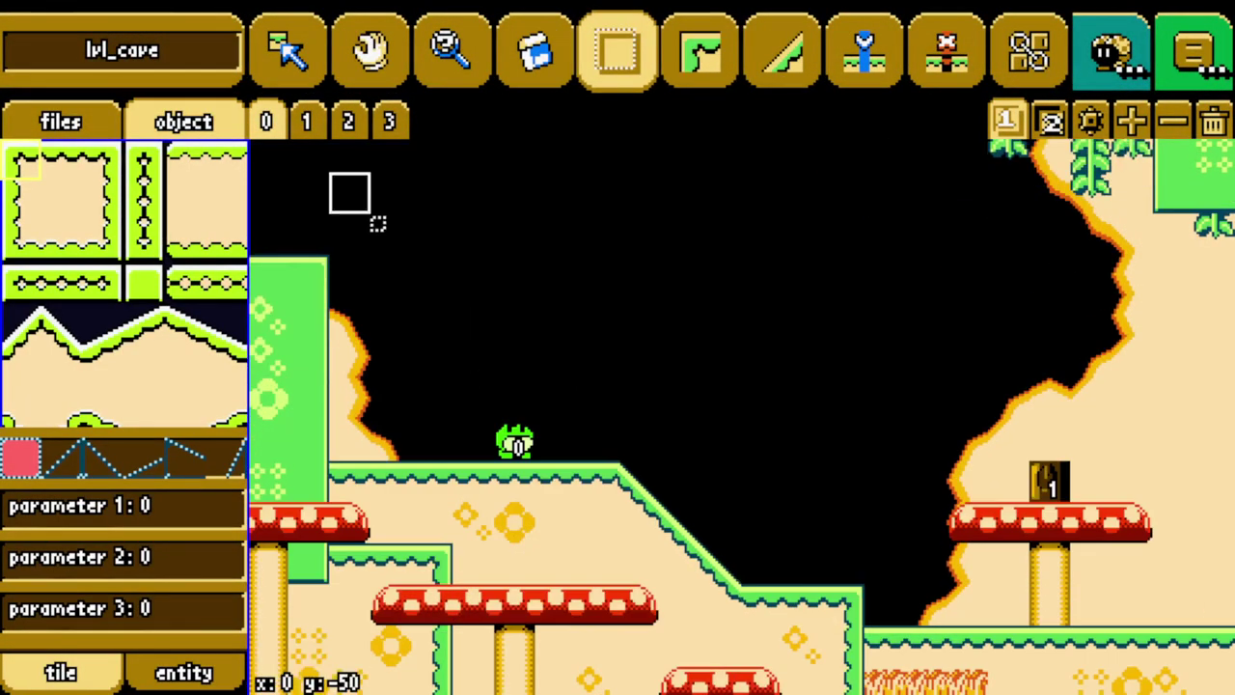
Copy the room's left terrain with the green character and mushroom platforms, and paste it three tiles higher.
click(535, 51)
click(618, 50)
click(475, 160)
scroll(373, 227, up, 2)
drag(843, 318, 262, 676)
key(ctrl+c)
scroll(546, 394, up, 3)
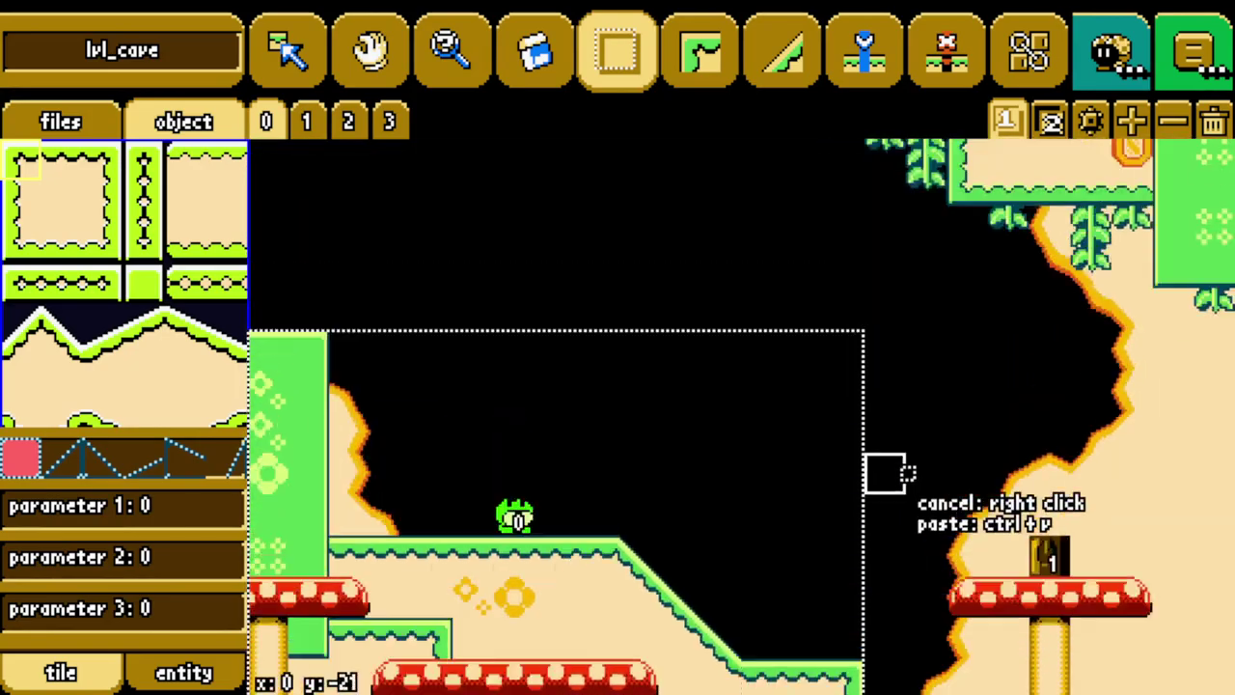
key(ctrl+v)
middle_drag(1037, 375, 741, 524)
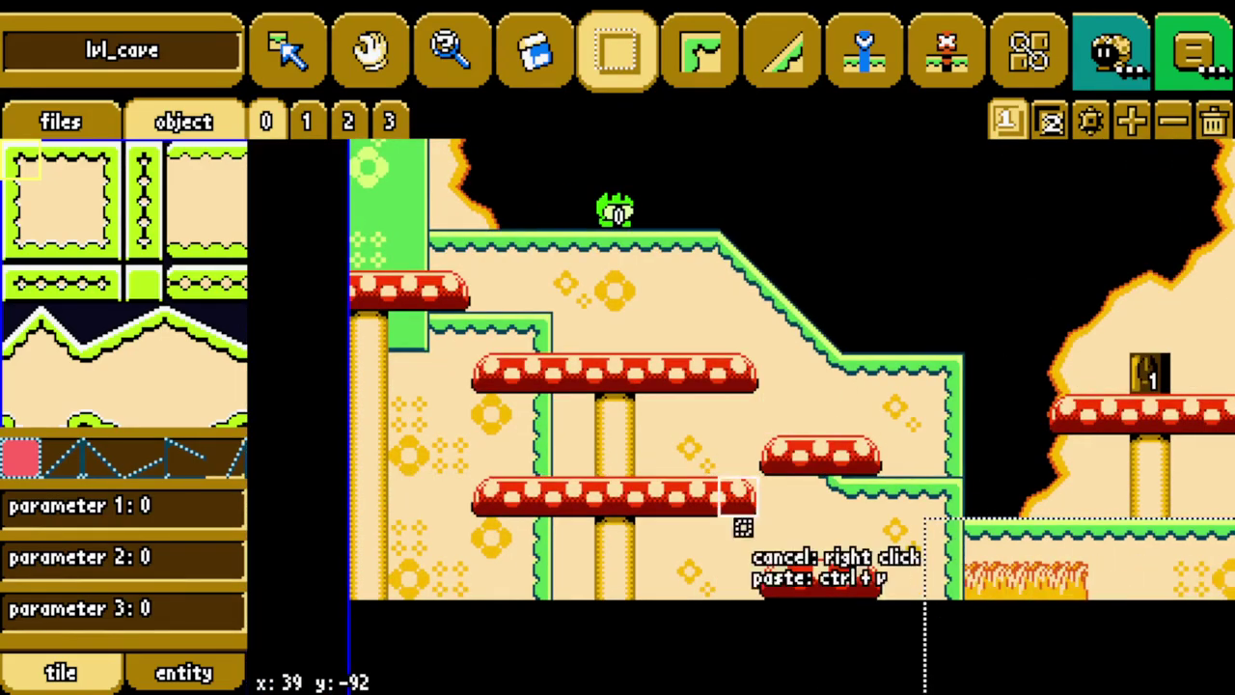
right_click(741, 524)
Copy the upper ceiling strip with its hanging crystals and vines, and paste it four tiles further left.
middle_drag(1090, 205, 731, 391)
middle_drag(591, 315, 504, 381)
drag(493, 176, 1194, 341)
key(ctrl+c)
middle_drag(577, 262, 905, 261)
key(ctrl+v)
right_click(627, 182)
right_click(627, 182)
Copy the vine section beneath the green ceiling and paste it four tiles further left.
middle_drag(1217, 442, 826, 342)
drag(726, 278, 1134, 581)
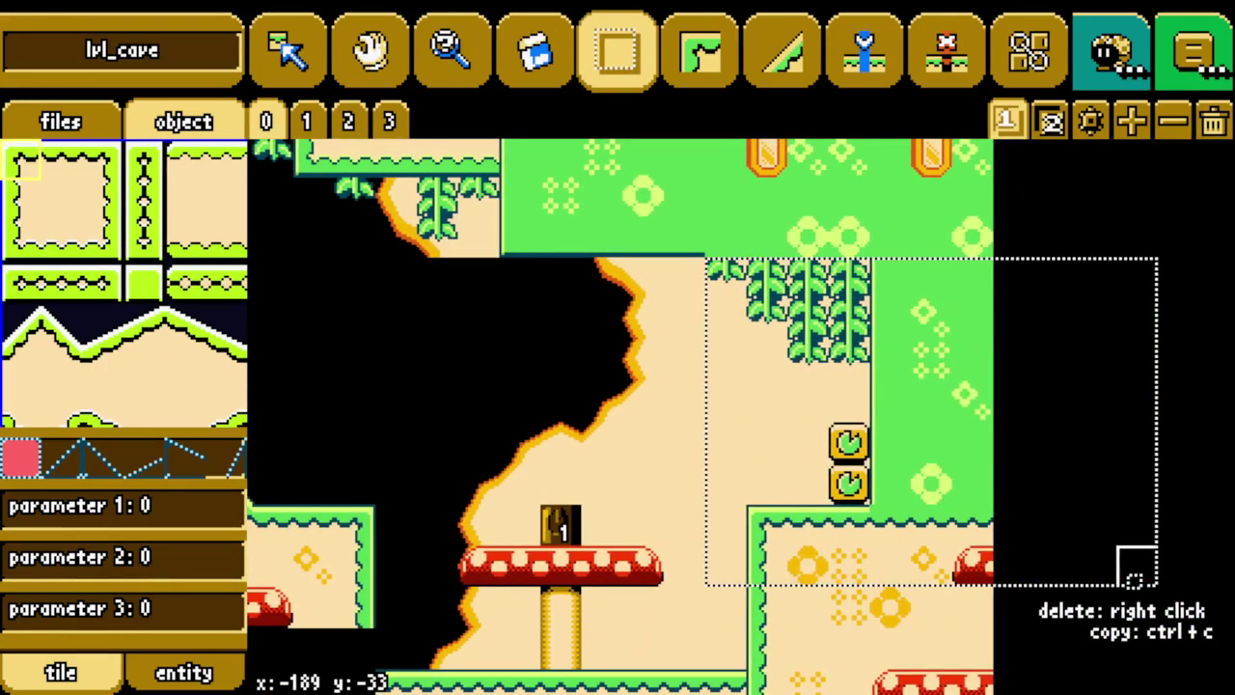
key(ctrl+c)
scroll(703, 277, left, 3)
scroll(703, 278, right, 1)
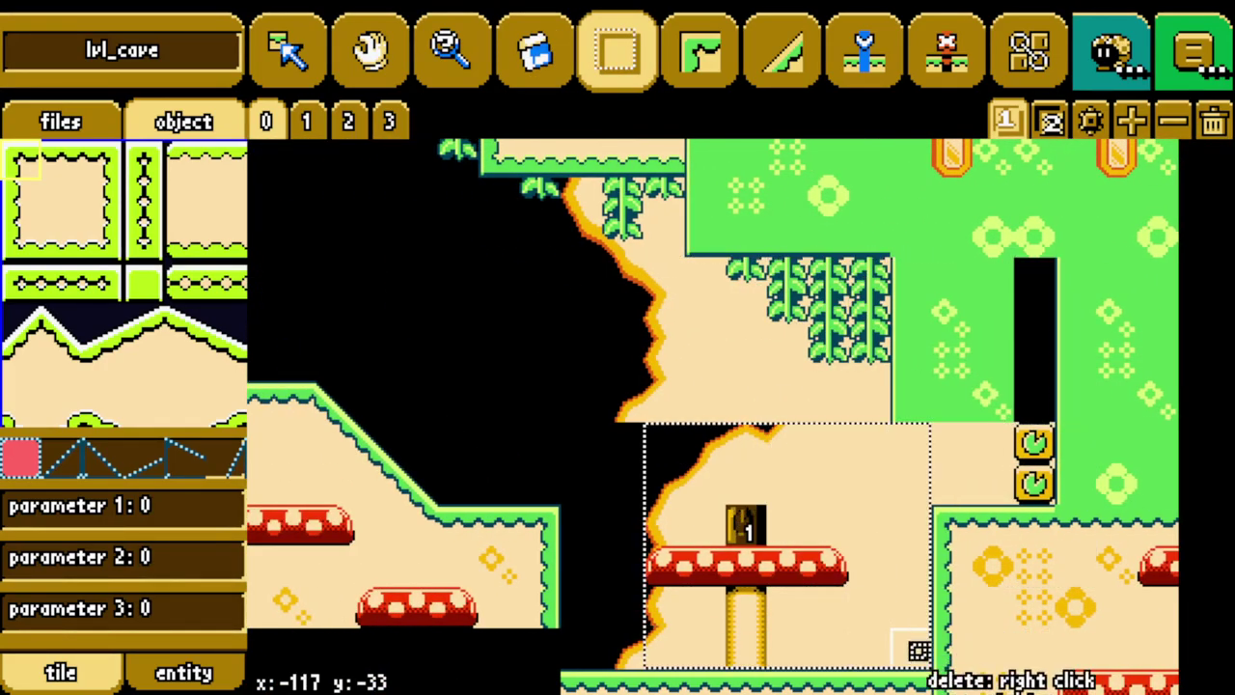
Copy the section with the door, its mushroom platform and the ground below, and paste it two tiles higher.
key(Down)
click(917, 609)
drag(741, 480, 581, 321)
key(ctrl+c)
key(Up)
key(ctrl+v)
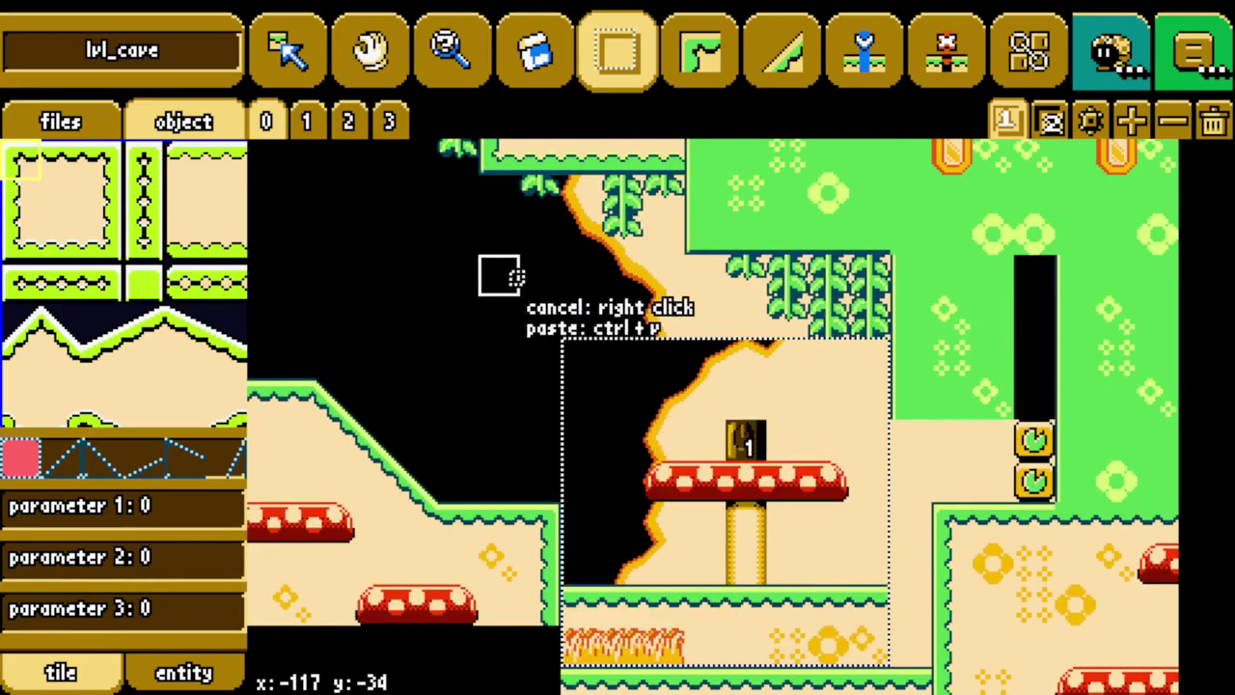
right_click(507, 275)
Copy the cluster of hanging orange crystals and paste it into the green ceiling.
key(Left)
key(Up)
key(Right)
click(618, 52)
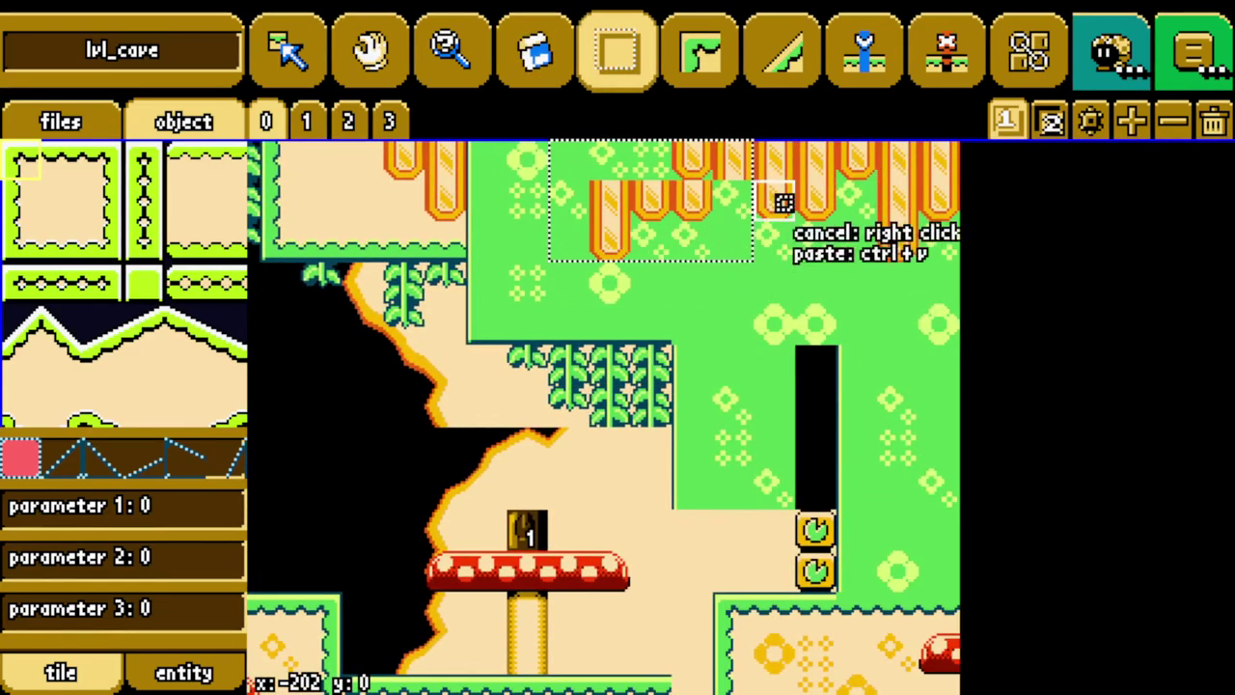
Erase the tile column running down through the crystals and the green wall beyond the vines.
scroll(673, 169, down, 2)
drag(816, 160, 831, 366)
key(Left)
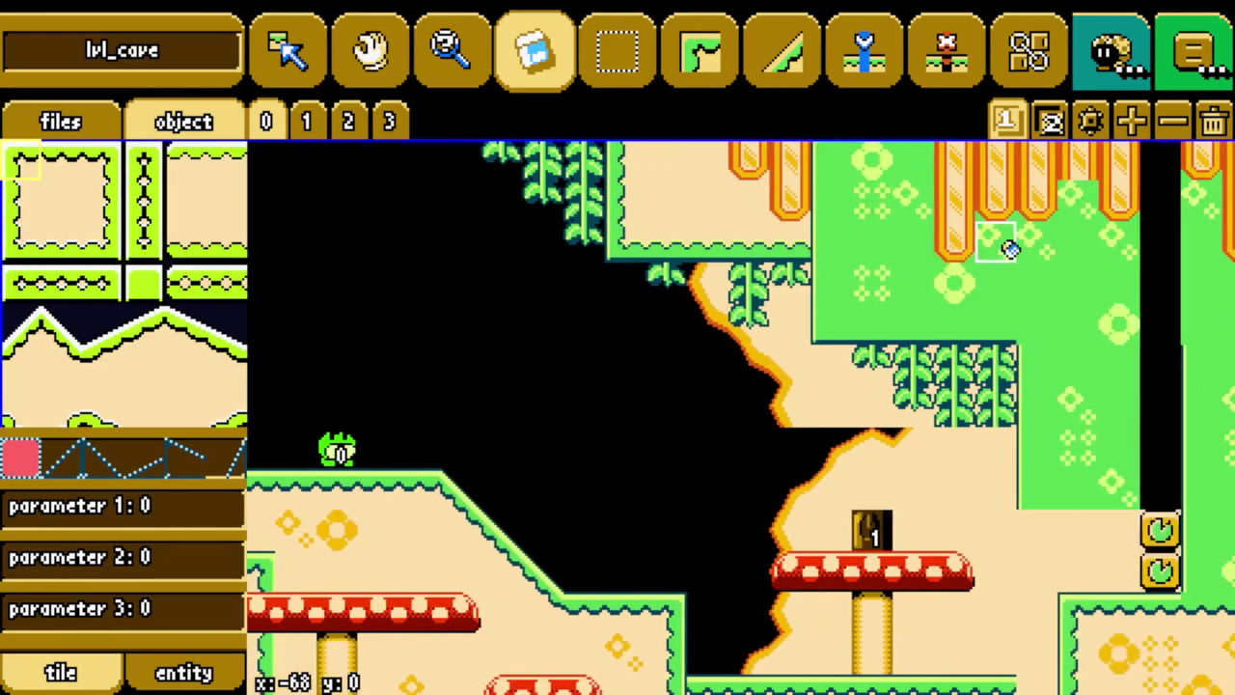
key(Right)
mouse_move(1009, 249)
mouse_down()
mouse_move(1046, 461)
mouse_move(1038, 200)
mouse_up()
key(Right)
key(Down)
Move the two yellow blocks with the green symbol up beside the vines and clear the wall tiles around them.
drag(725, 433, 724, 473)
scroll(725, 463, up, 2)
key(Left)
drag(944, 514, 818, 436)
key(Right)
drag(927, 556, 816, 474)
key(Left)
key(Right)
key(Down)
Place a bordered sand terrain block four tiles wide and six tiles tall below the two yellow blocks.
key(1)
scroll(833, 441, down, 4)
key(Left)
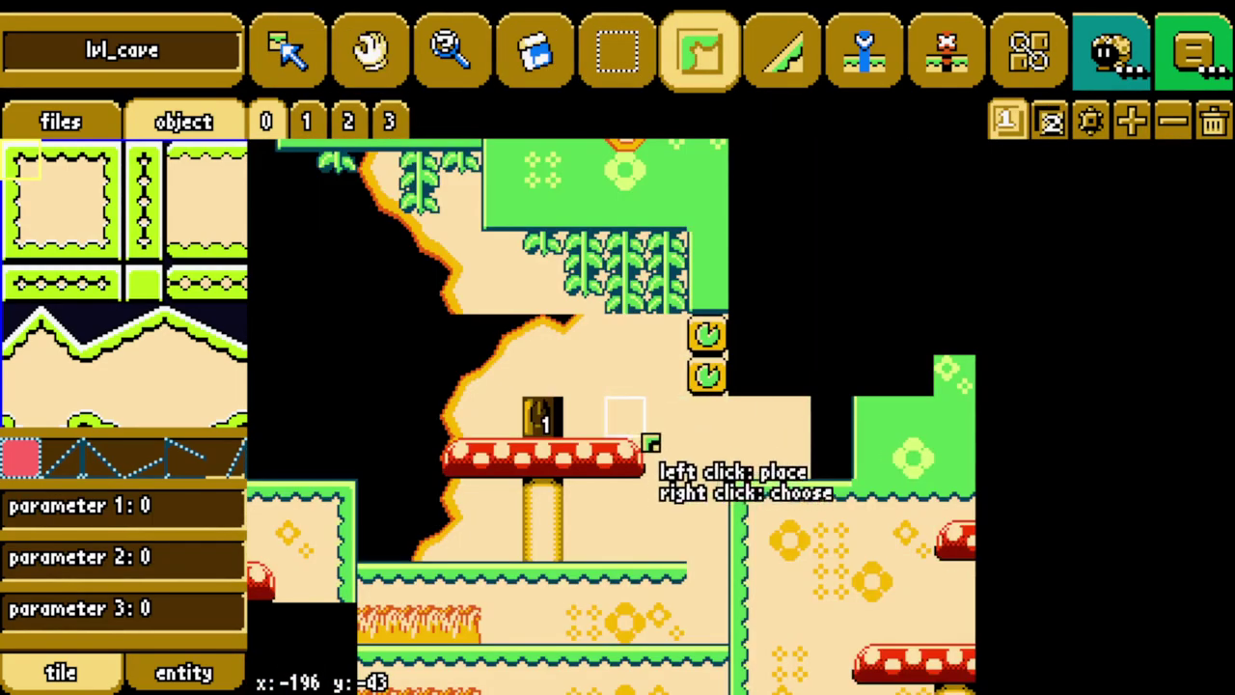
drag(666, 419, 795, 577)
key(Left)
drag(1076, 454, 964, 618)
key(Right)
Delete the excess terrain beyond the two yellow blocks and the duplicated ground strip beneath the door section.
scroll(786, 387, up, 2)
scroll(816, 573, left, 7)
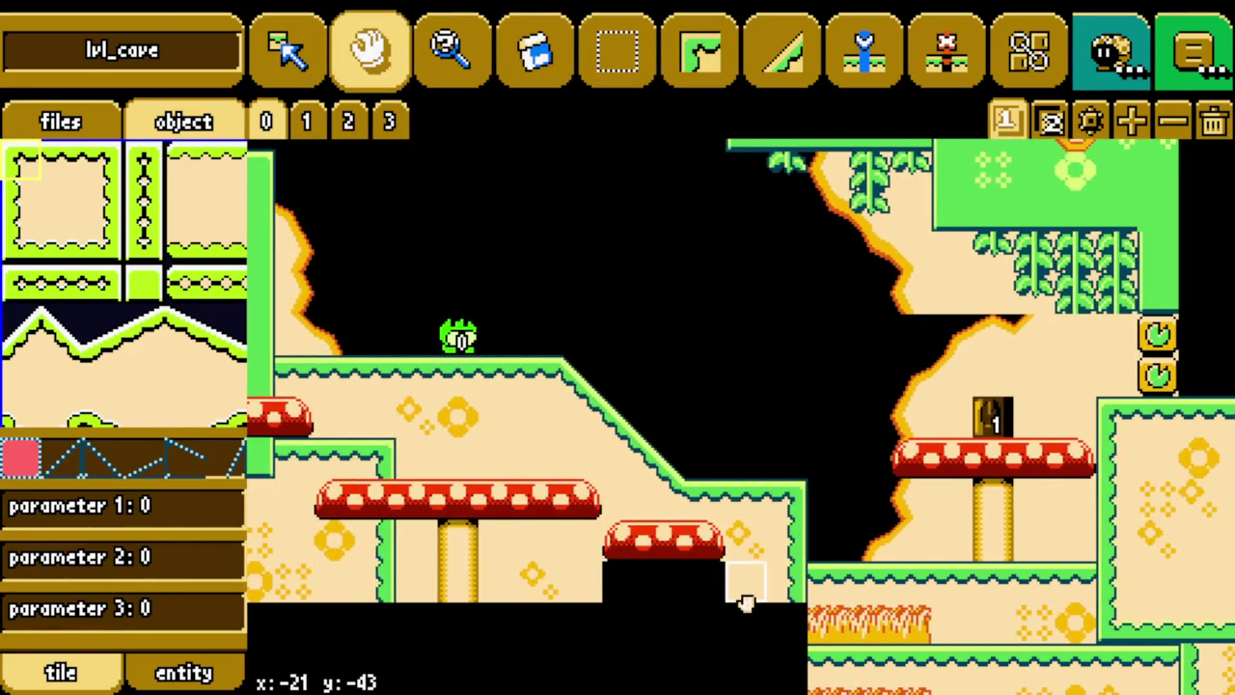
middle_drag(1042, 441, 794, 441)
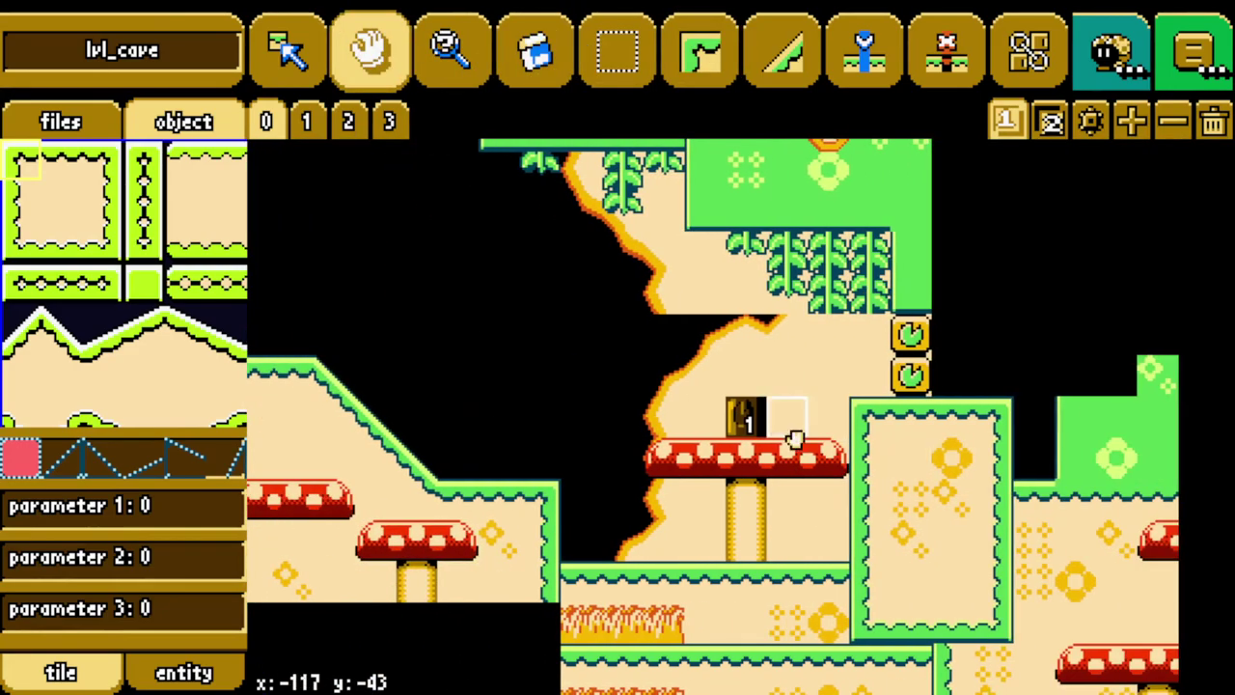
middle_drag(965, 579, 769, 478)
drag(1050, 650, 759, 240)
right_click(759, 240)
drag(716, 650, 301, 521)
right_click(301, 521)
Look over the rearranged room from the green character to the door, vines and yellow blocks.
middle_drag(660, 322, 1021, 465)
scroll(1018, 463, right, 4)
scroll(1042, 511, up, 1)
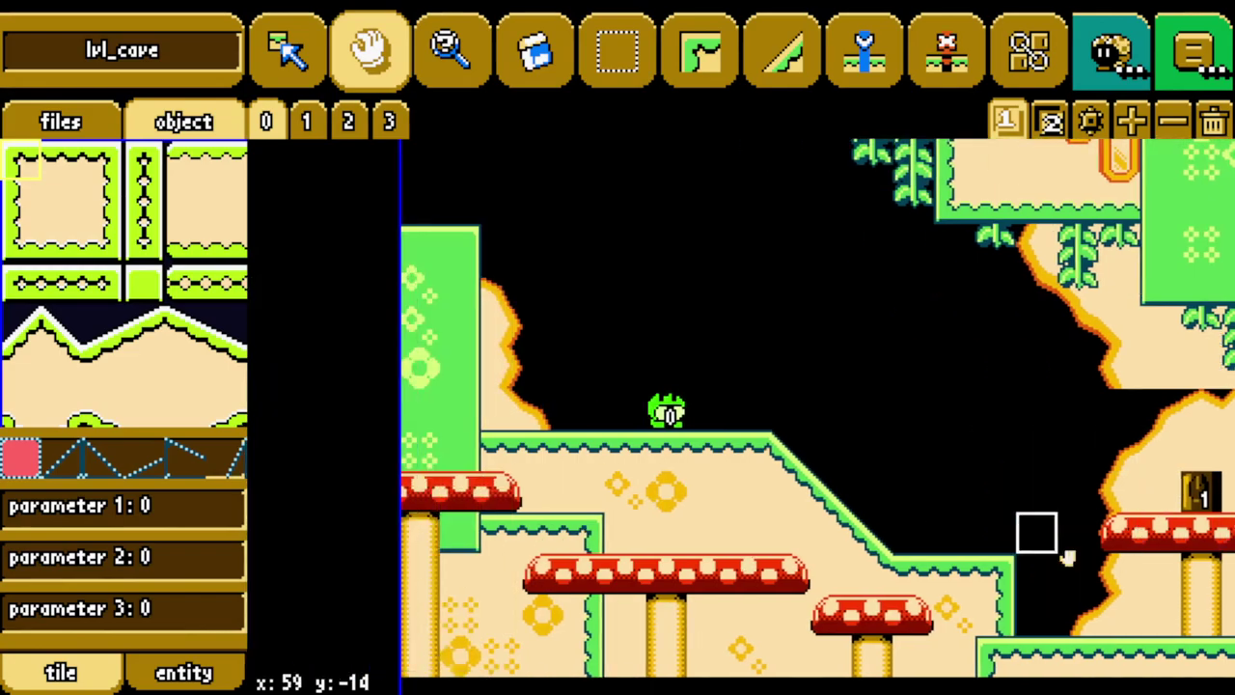
scroll(857, 417, left, 4)
scroll(857, 417, up, 1)
scroll(666, 428, right, 3)
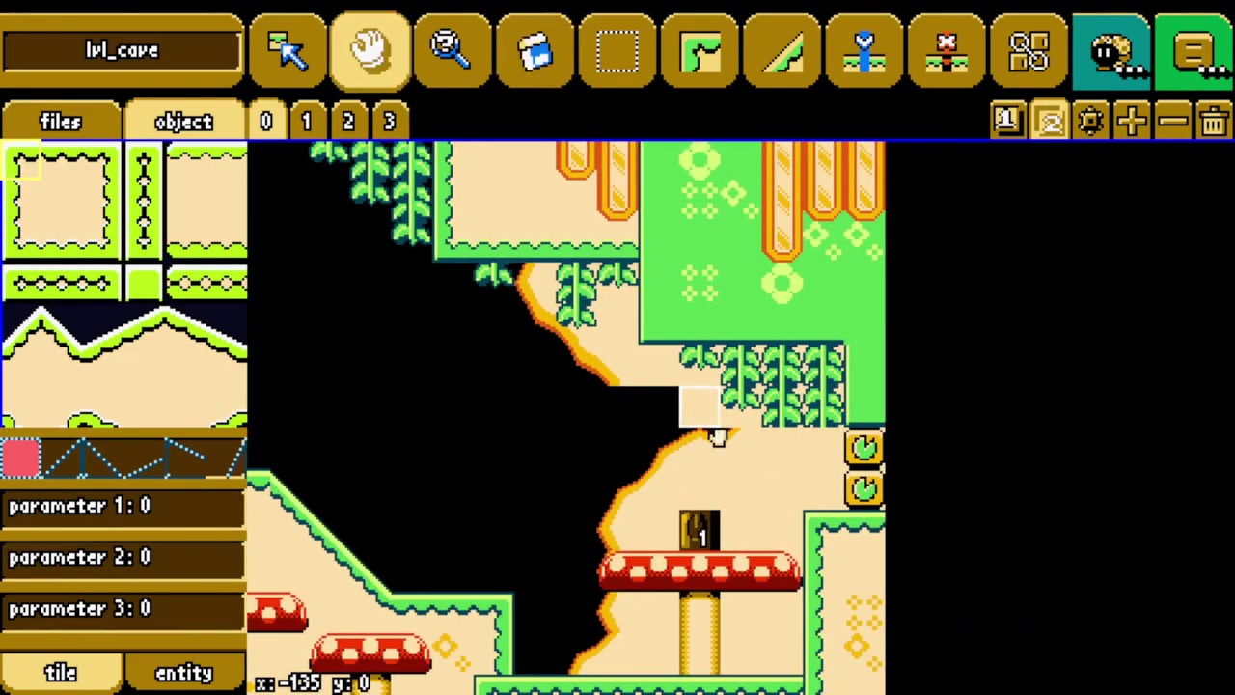
key(h)
scroll(855, 455, left, 2)
scroll(744, 372, right, 2)
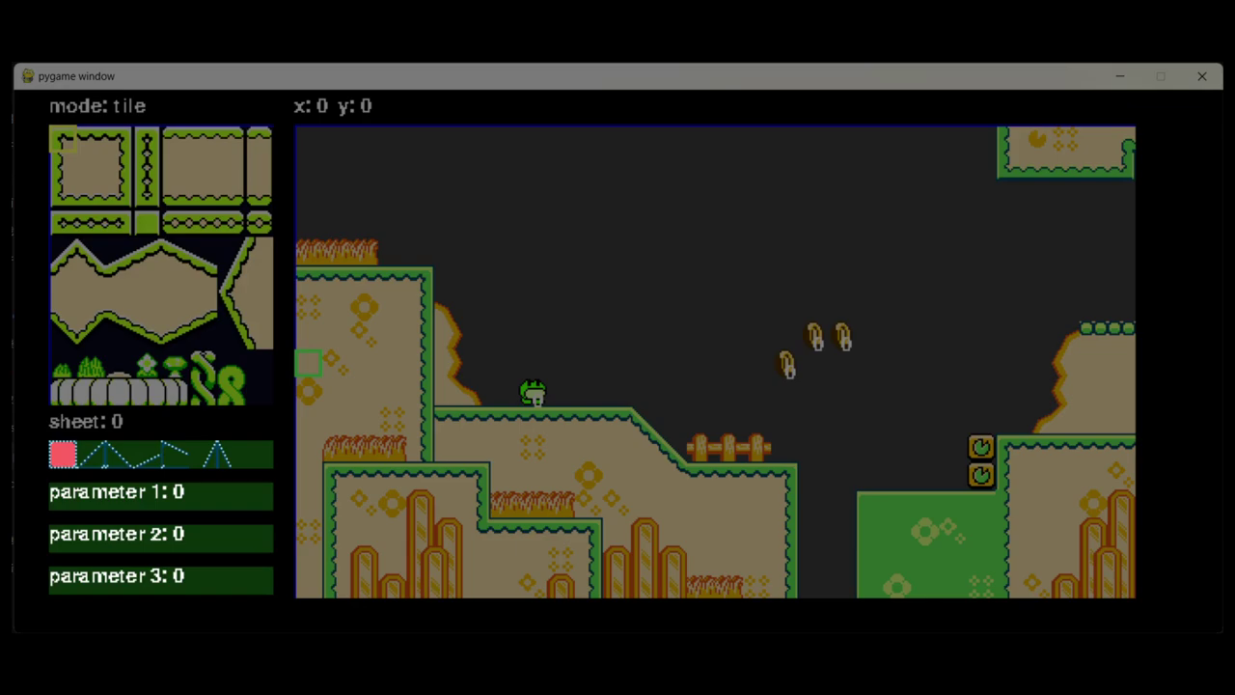
key(Tab)
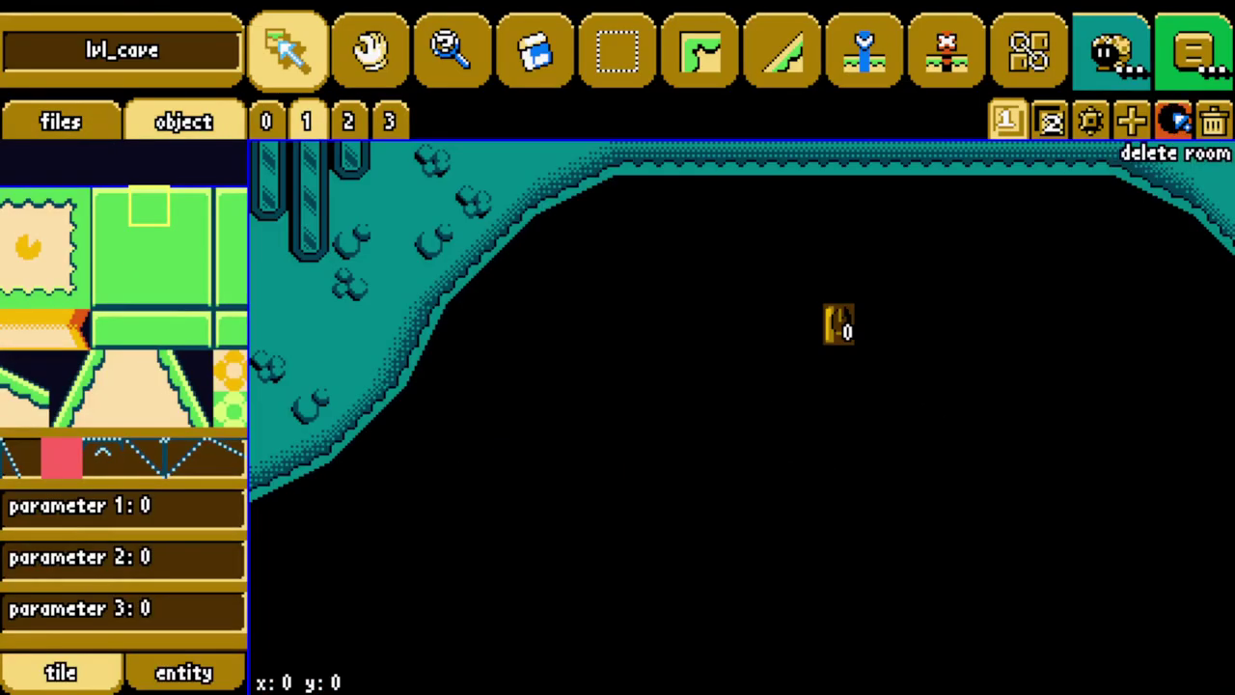
Delete room 1 and look through the remaining rooms 2 and 1.
click(1174, 120)
click(347, 121)
click(307, 121)
scroll(794, 483, down, 5)
scroll(733, 415, up, 6)
Copy the left part of room 1 three tiles higher and delete the leftover terrain strip below it.
key(m)
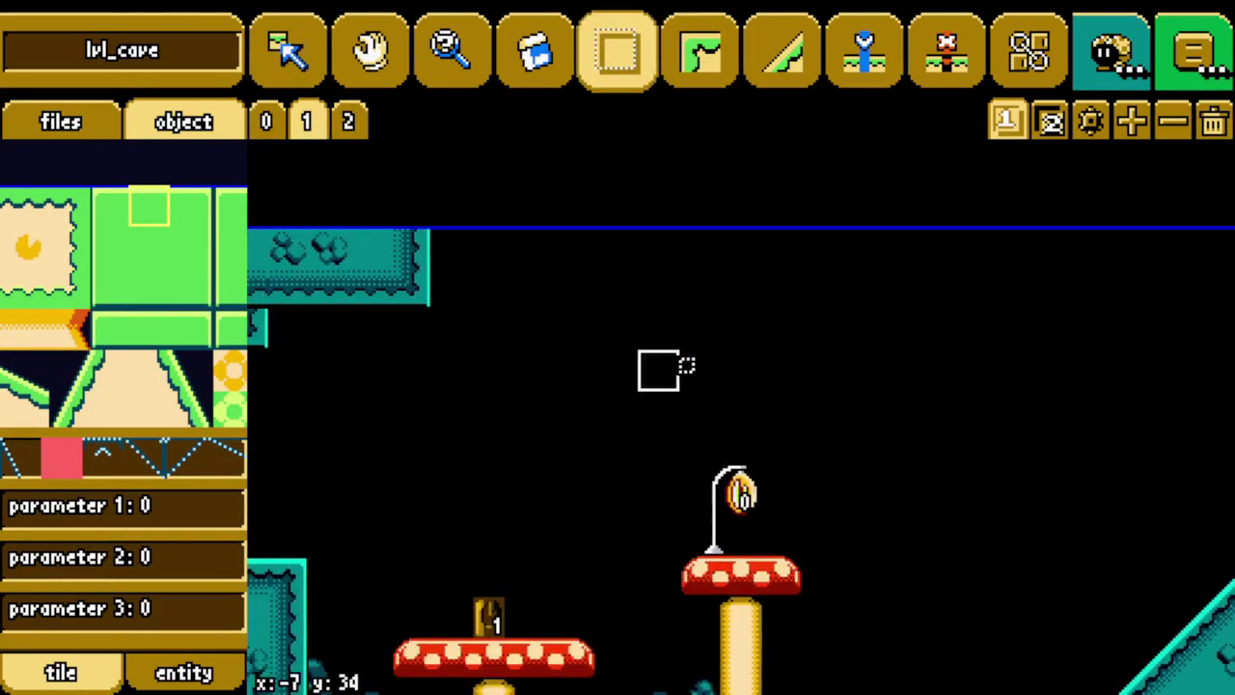
drag(1040, 564, 497, 345)
key(ctrl+c)
click(497, 223)
key(ctrl+v)
key(Down)
key(Right)
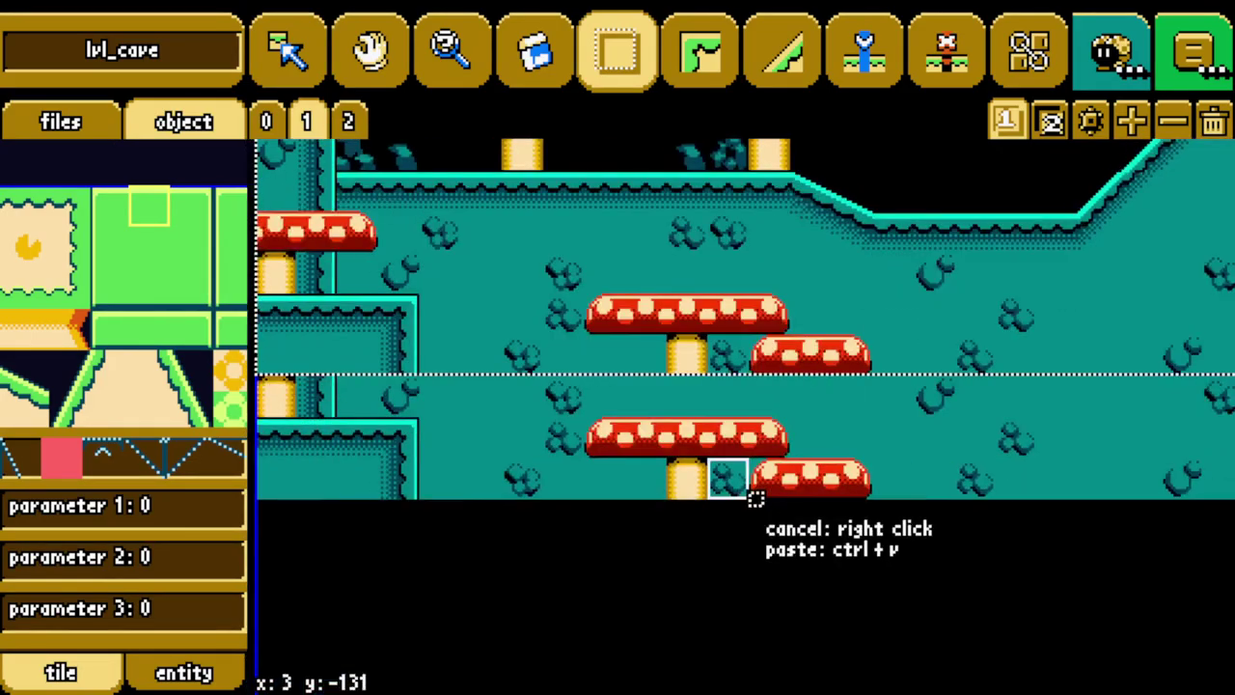
right_click(749, 491)
drag(275, 393, 1029, 489)
right_click(1029, 489)
Erase the street lamp and the coin hanging from it.
key(Left)
key(Up)
key(h)
drag(1123, 292, 835, 292)
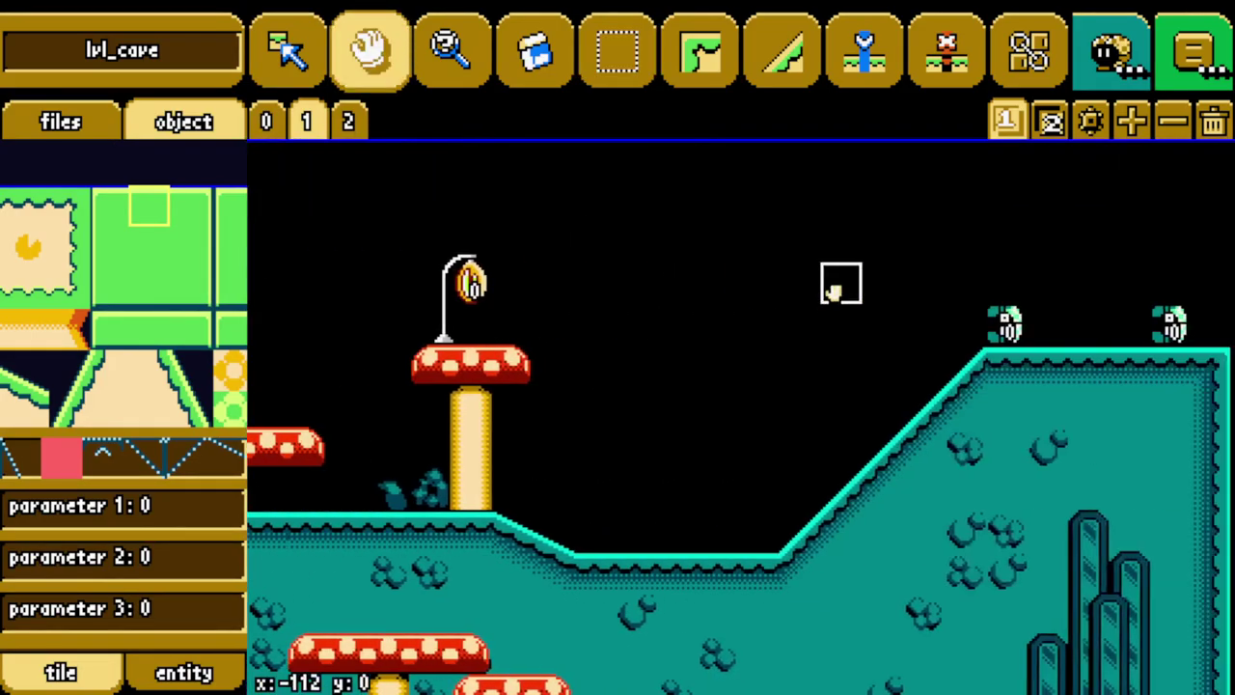
key(e)
mouse_move(444, 292)
mouse_down()
mouse_move(660, 297)
mouse_move(658, 246)
mouse_up()
drag(734, 246, 697, 287)
Delete the mushroom cap where the lamp stood, together with the upper part of its stem.
middle_drag(697, 287, 779, 290)
key(m)
drag(777, 365, 859, 449)
right_click(846, 487)
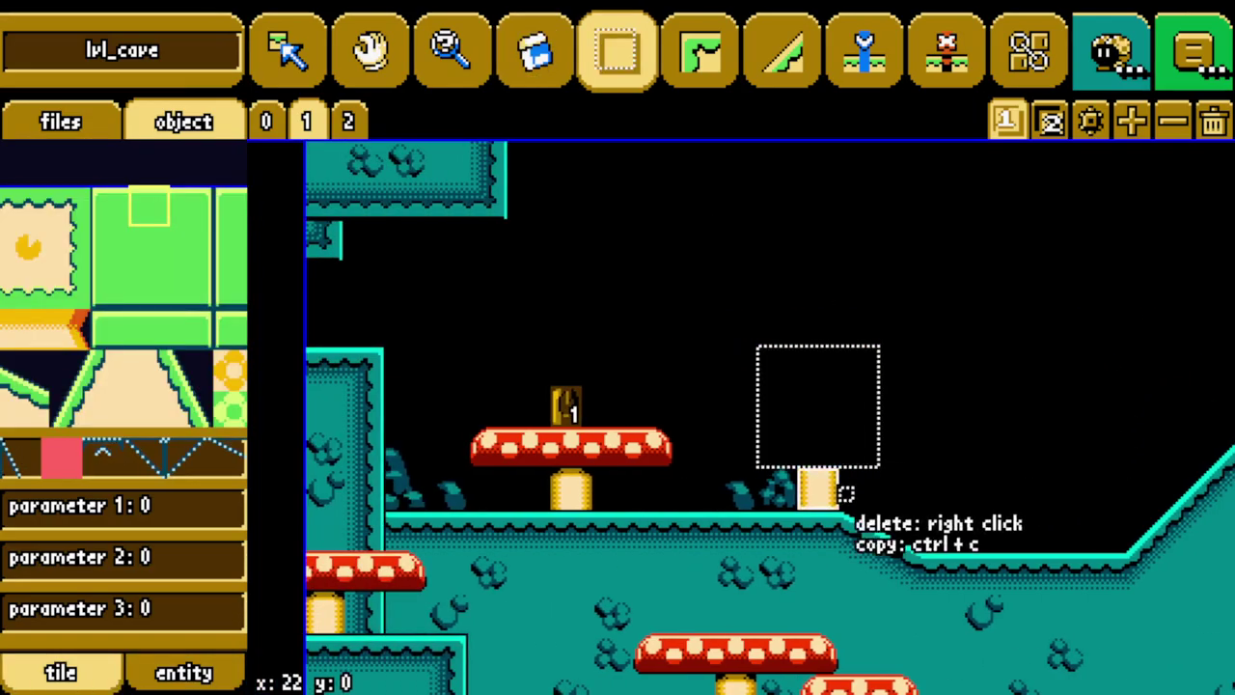
Copy the section with two large mushroom platforms, coins and dark cacti three tiles higher and delete the leftover strip below.
middle_drag(1157, 340, 646, 334)
drag(1127, 616, 330, 272)
key(ctrl+c)
middle_drag(457, 531, 457, 642)
drag(519, 445, 519, 322)
key(ctrl+v)
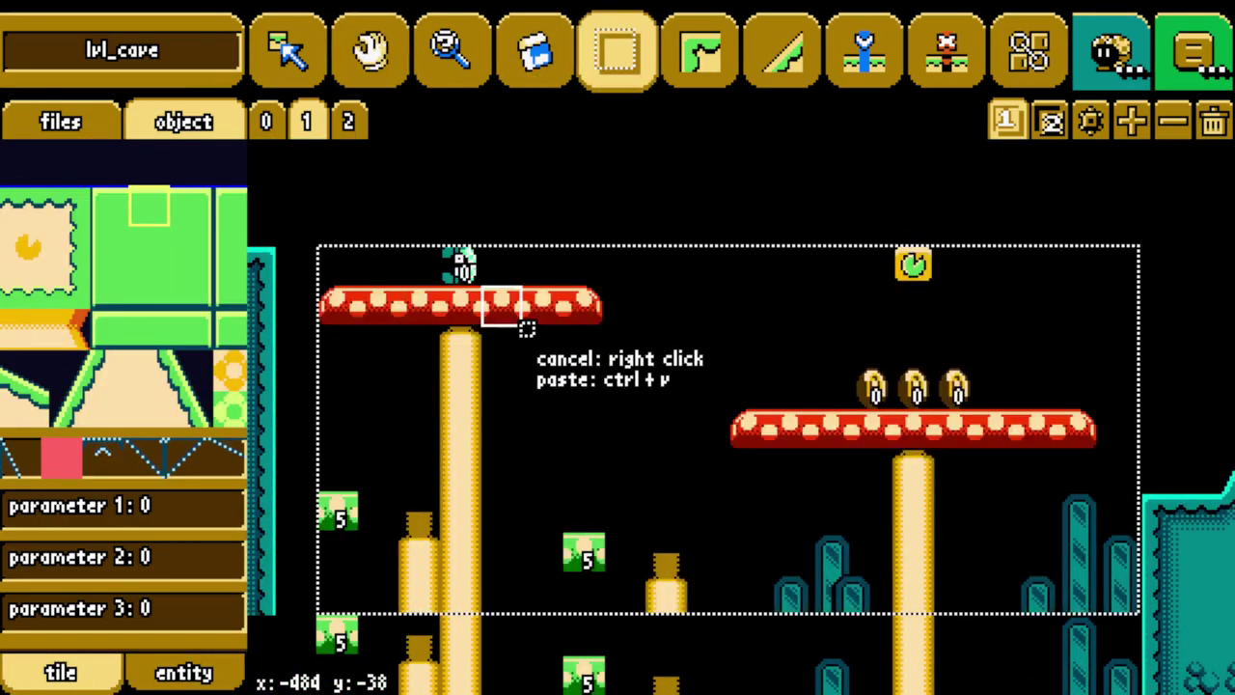
right_click(519, 321)
middle_drag(519, 322, 519, 224)
drag(338, 536, 1121, 622)
right_click(1121, 622)
Copy the wide teal rock pillar past the mushroom platforms and paste it two tiles higher.
middle_drag(1139, 223, 553, 339)
middle_drag(636, 430, 711, 341)
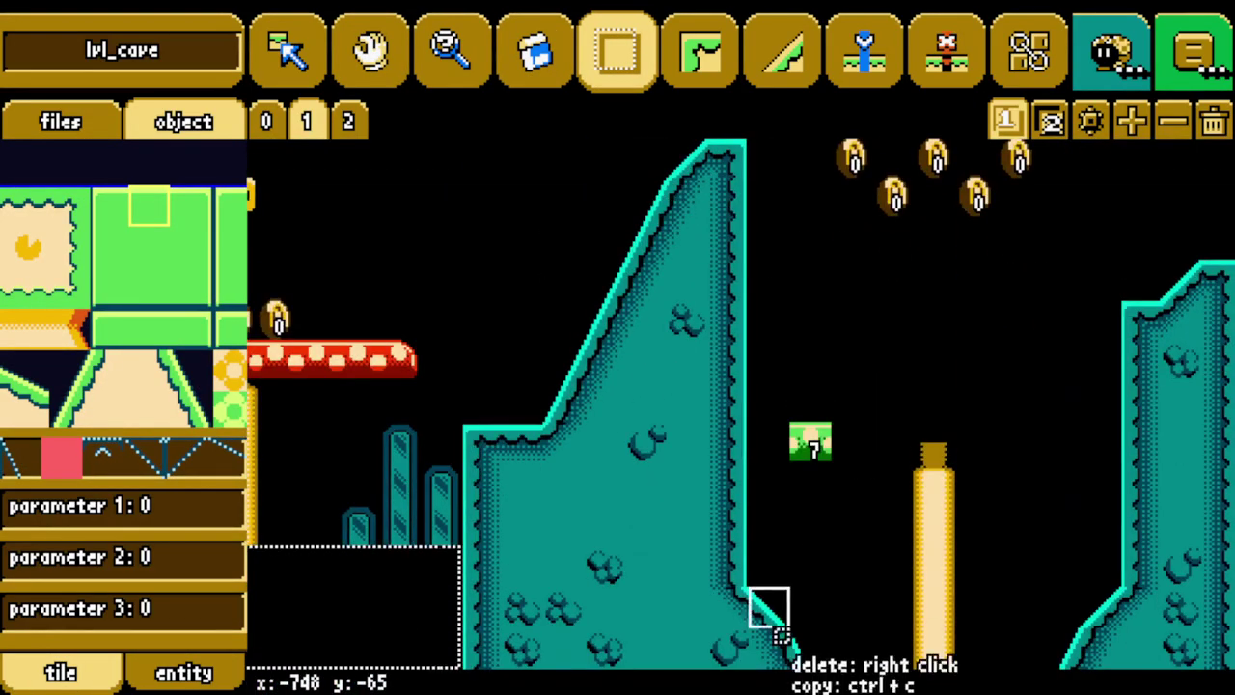
key(w)
drag(480, 647, 763, 287)
key(ctrl+c)
drag(763, 288, 771, 209)
key(ctrl+v)
right_click(772, 209)
key(s)
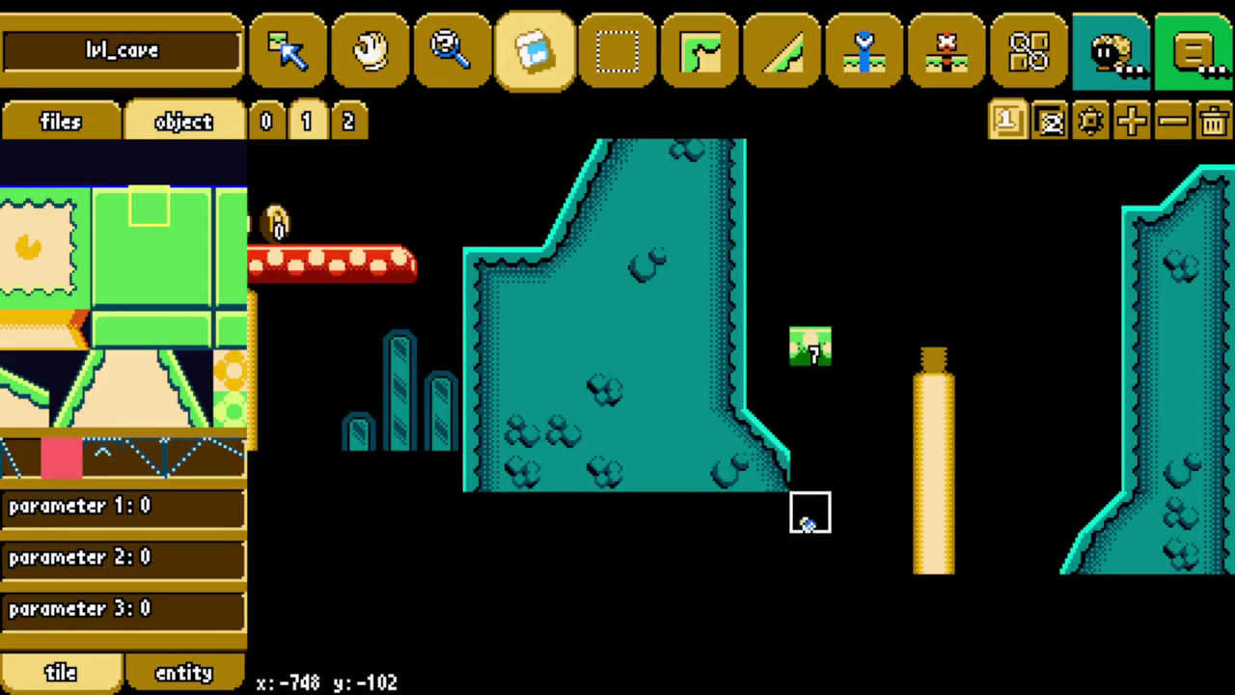
Copy the narrow teal pillar beyond the yellow column and paste it higher.
key(w)
key(a)
key(s)
key(d)
drag(907, 550, 794, 289)
key(ctrl+c)
key(w)
key(ctrl+v)
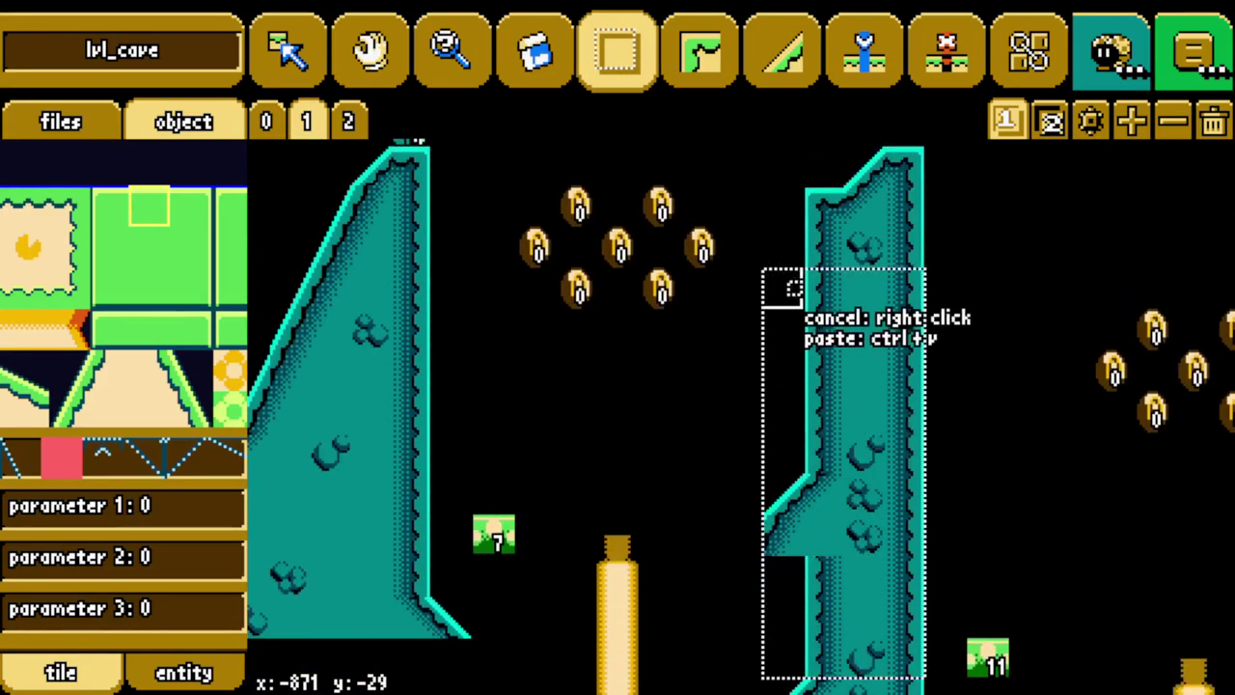
drag(829, 184, 905, 289)
right_click(905, 289)
Realign the narrow teal pillar so its base is level with the wide pillar, and delete the leftover strip below it.
key(w)
key(a)
click(825, 362)
key(s)
drag(997, 301, 888, 639)
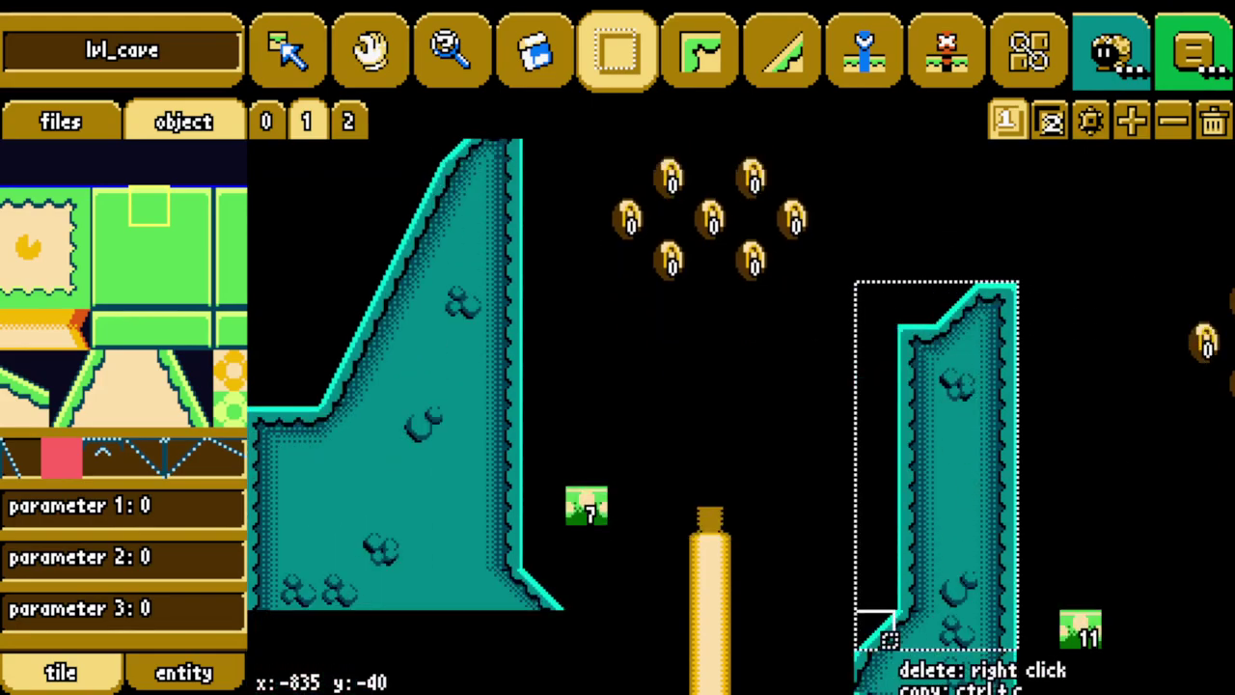
key(s)
drag(875, 469, 997, 552)
right_click(998, 552)
click(957, 392)
key(w)
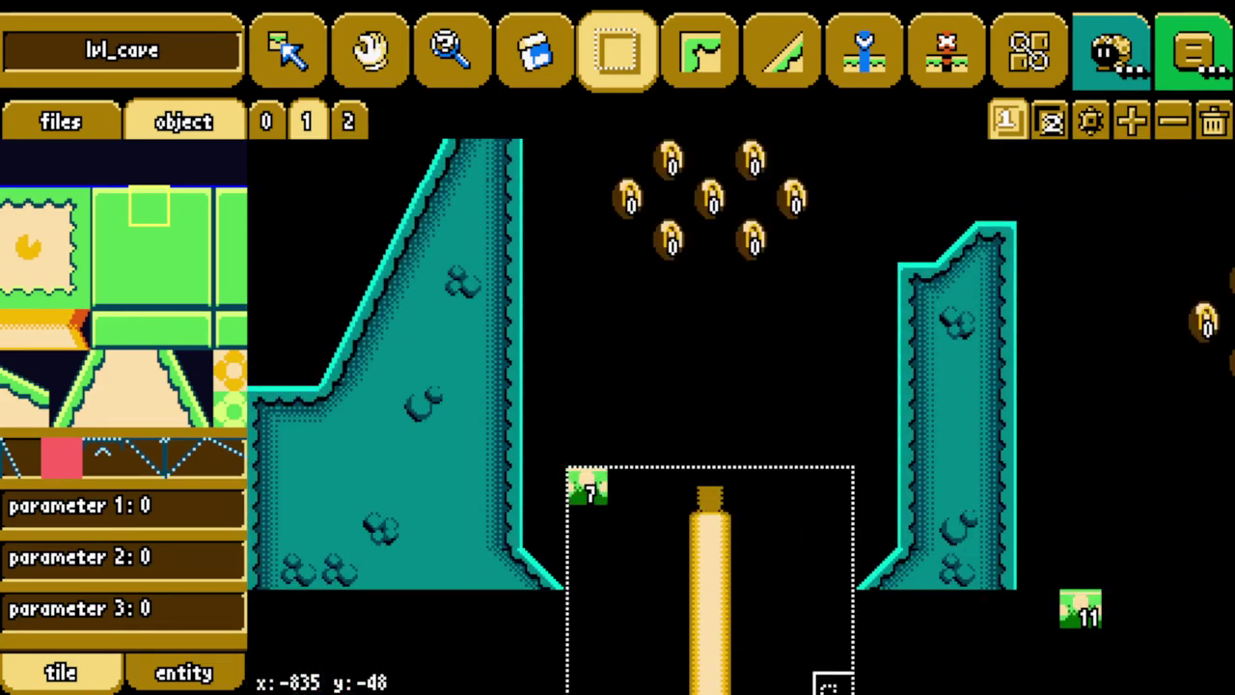
Copy the area between the pillars with the yellow column and object 7, and paste it three tiles higher.
drag(825, 685, 722, 596)
key(ctrl+c)
key(ctrl+v)
mouse_move(721, 597)
mouse_down()
mouse_move(723, 473)
mouse_move(714, 593)
mouse_up()
right_click(716, 594)
Copy the area with the coins, object 11 and short yellow column, paste it three tiles higher, and erase the leftover column and object.
key(w)
key(a)
drag(623, 206, 967, 606)
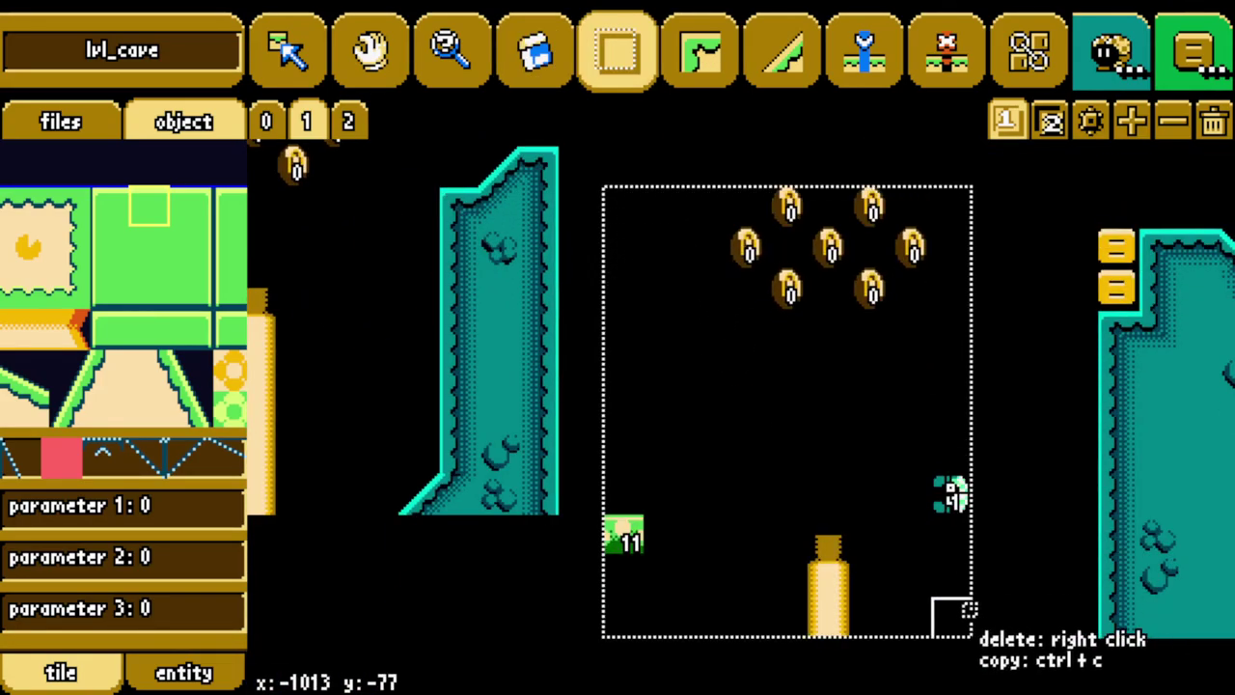
key(ctrl+c)
key(w)
key(ctrl+v)
key(s)
key(e)
drag(830, 530, 830, 449)
click(623, 448)
key(w)
key(a)
key(s)
key(d)
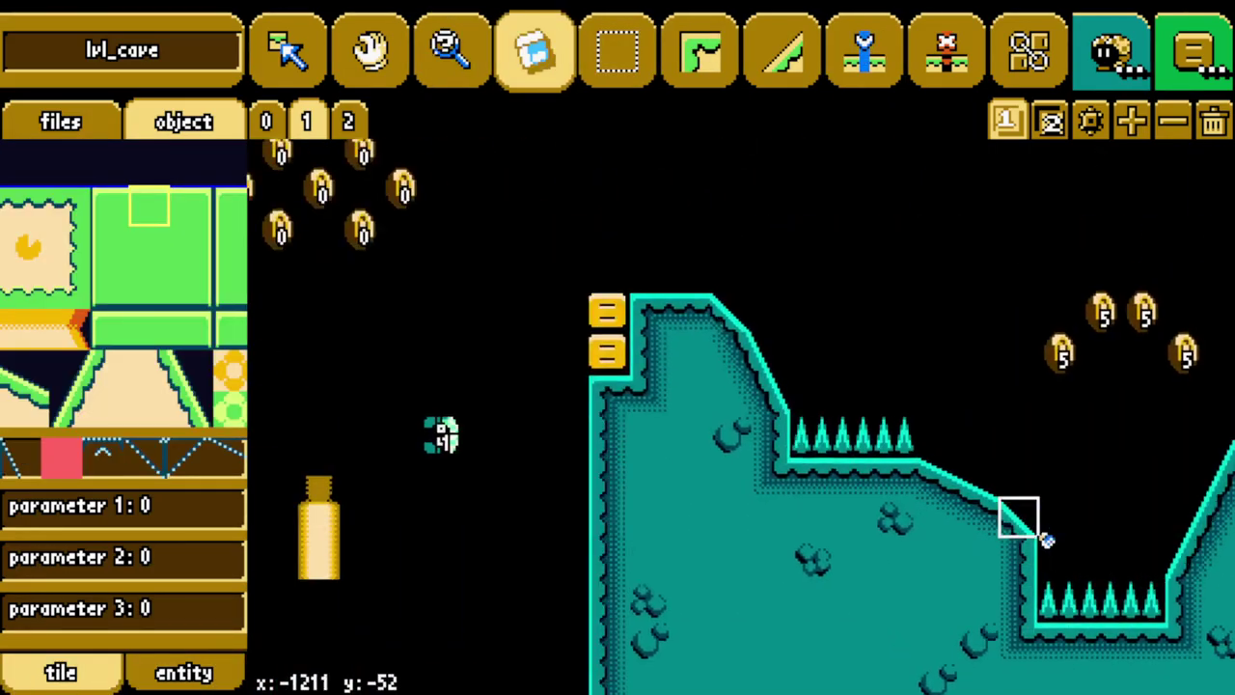
key(s)
key(d)
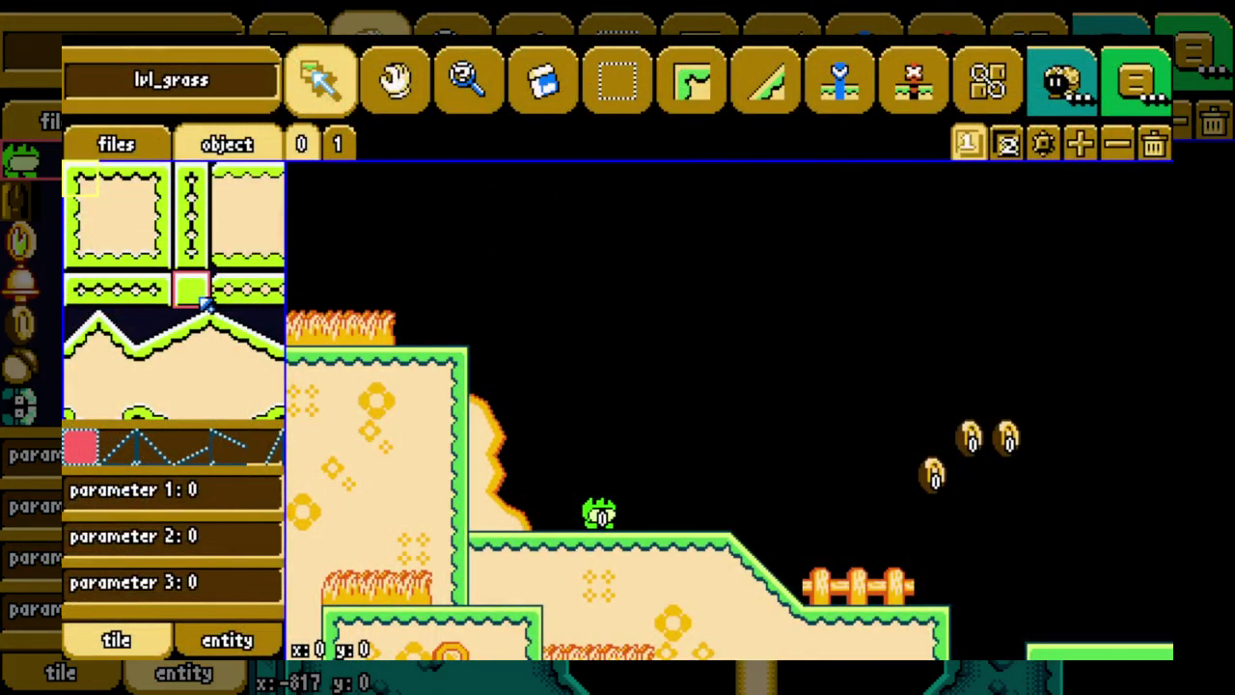
In lvl_grass, draw a horizontal row of five lime block tiles in the air above the player, undoing and redoing the stroke.
drag(606, 333, 763, 337)
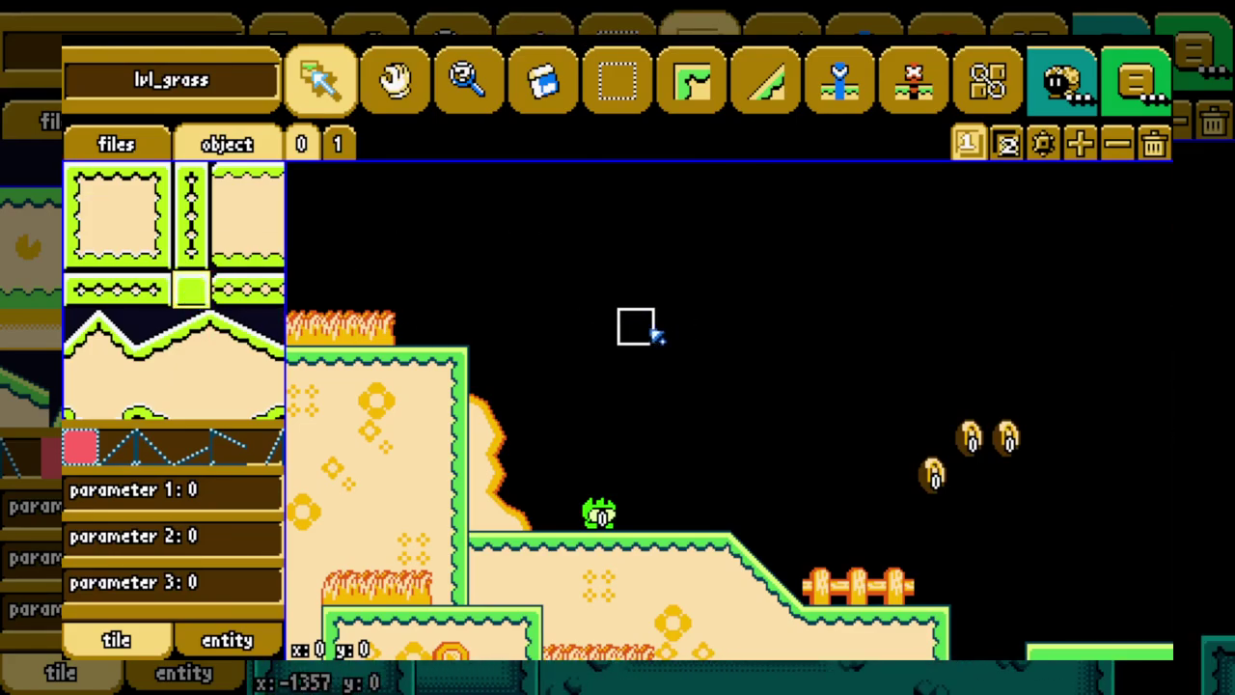
key(ctrl+y)
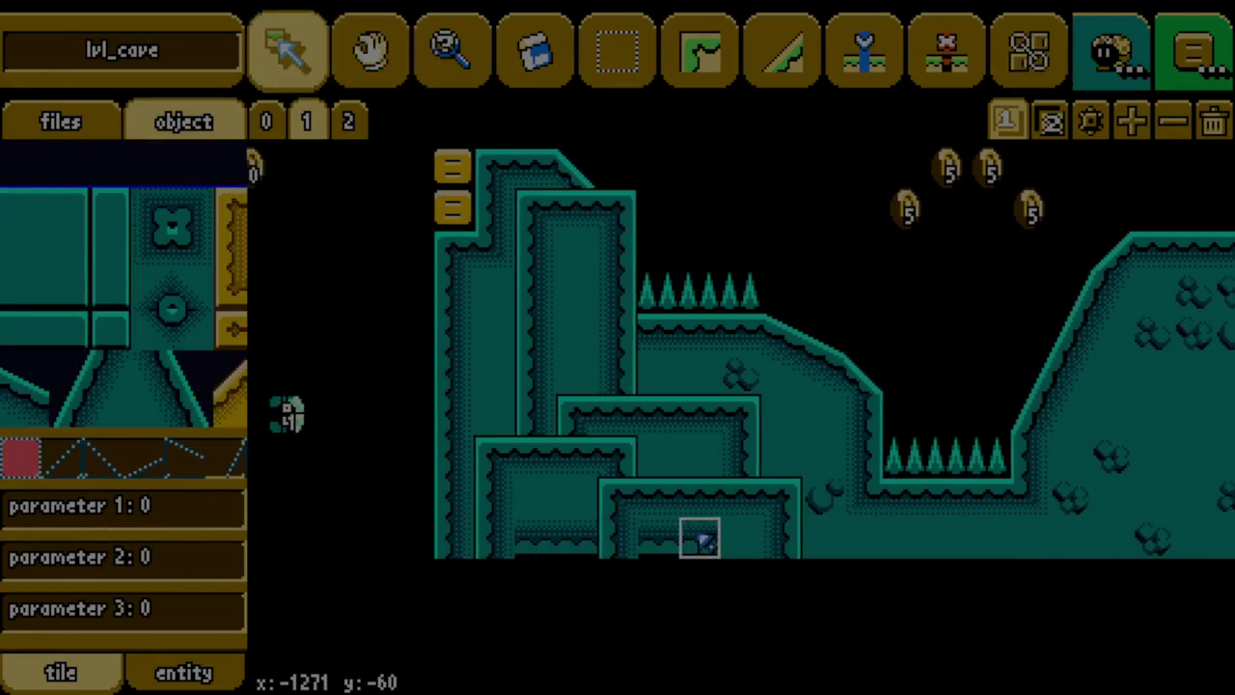
In lvl_cave, add rock detail tiles inside the overlapping teal blocks and move a corner tile beside the tall pillar.
middle_drag(902, 376, 998, 488)
click(589, 490)
middle_drag(1175, 626, 1069, 626)
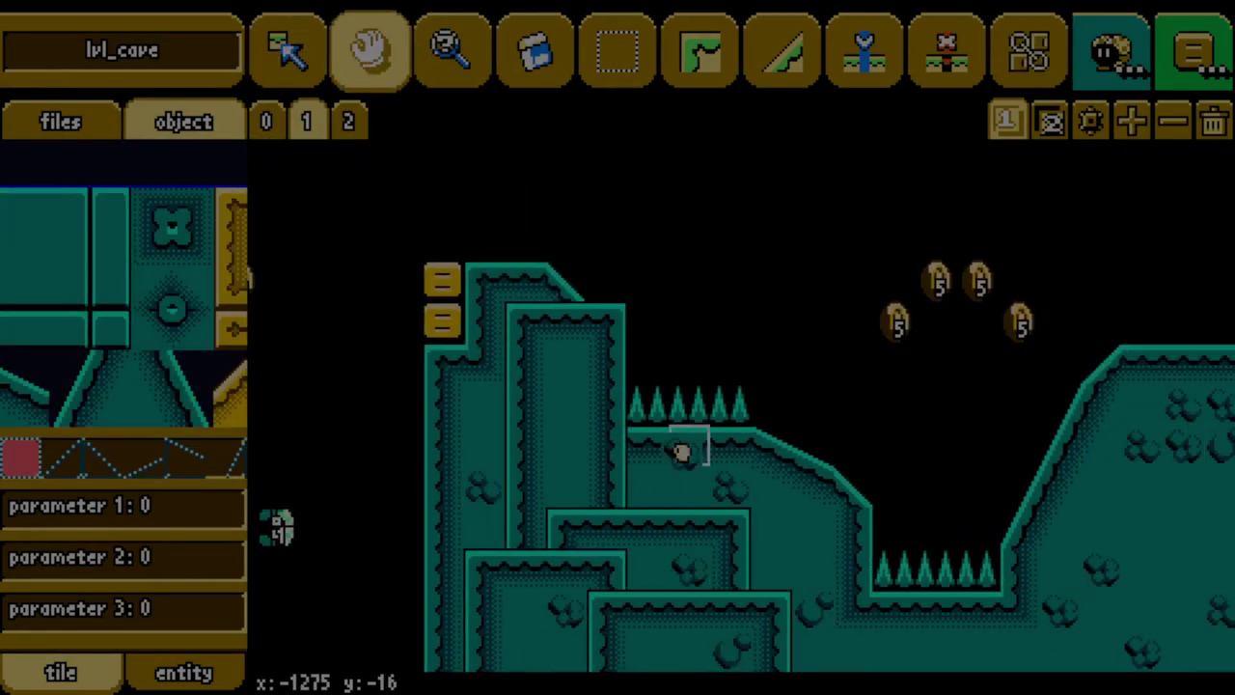
drag(682, 453, 574, 455)
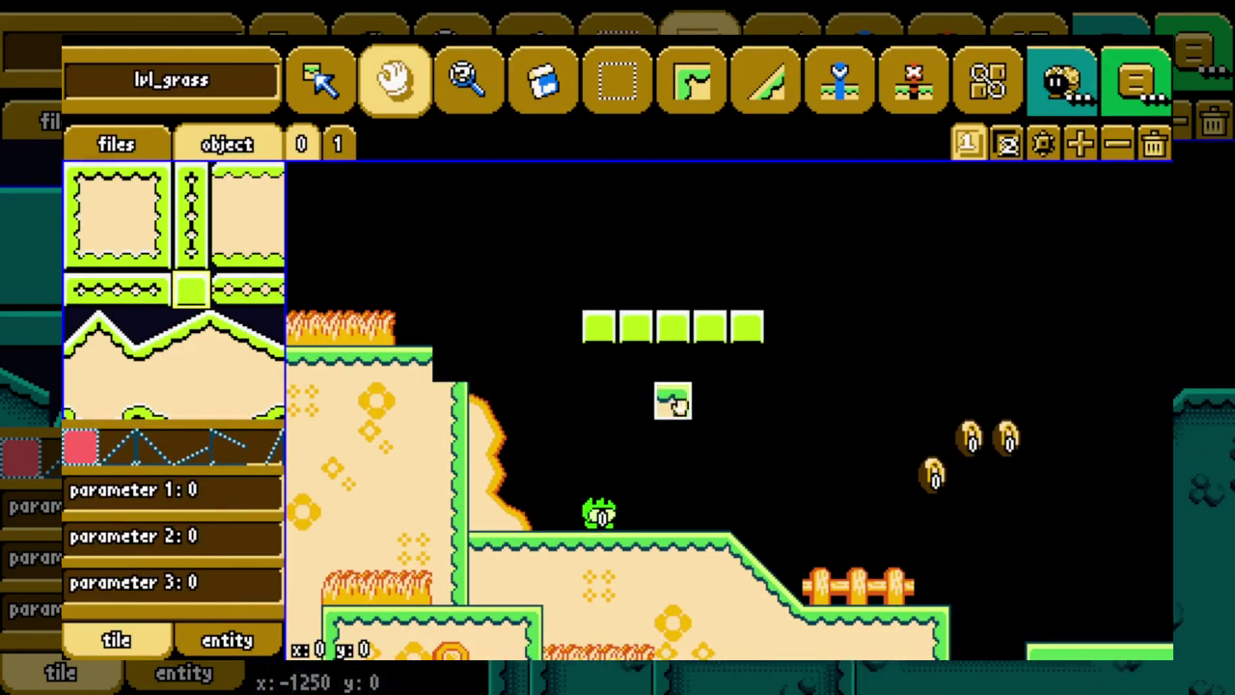
In lvl_grass, restack the five lime blocks into a stepped pile, move the player beneath it and return the loose corner tile to the cliff.
drag(637, 328, 745, 292)
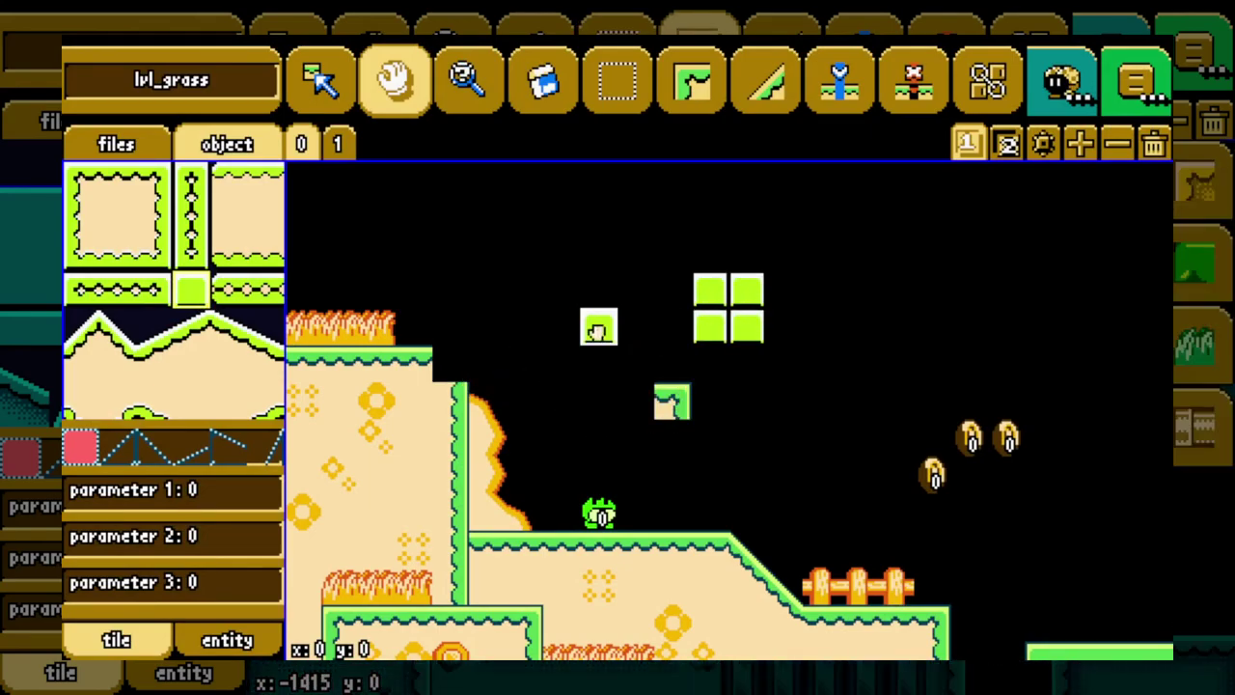
drag(598, 330, 735, 264)
click(602, 515)
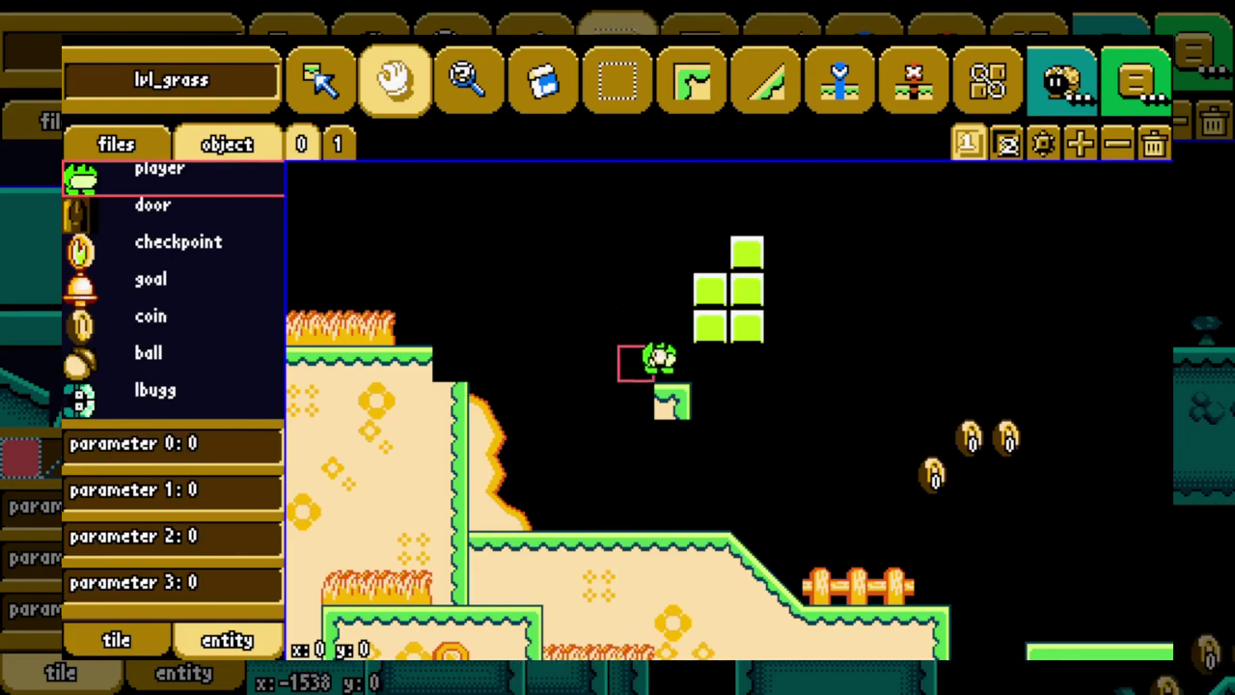
drag(673, 404, 561, 436)
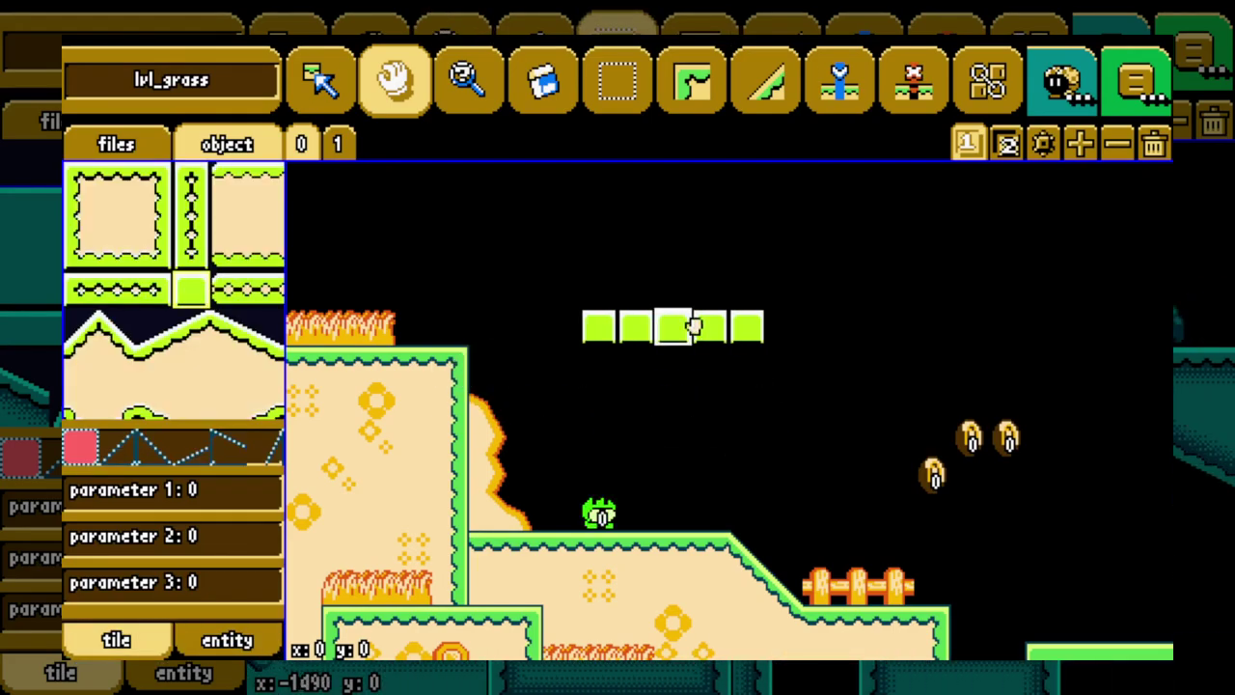
drag(655, 415, 672, 413)
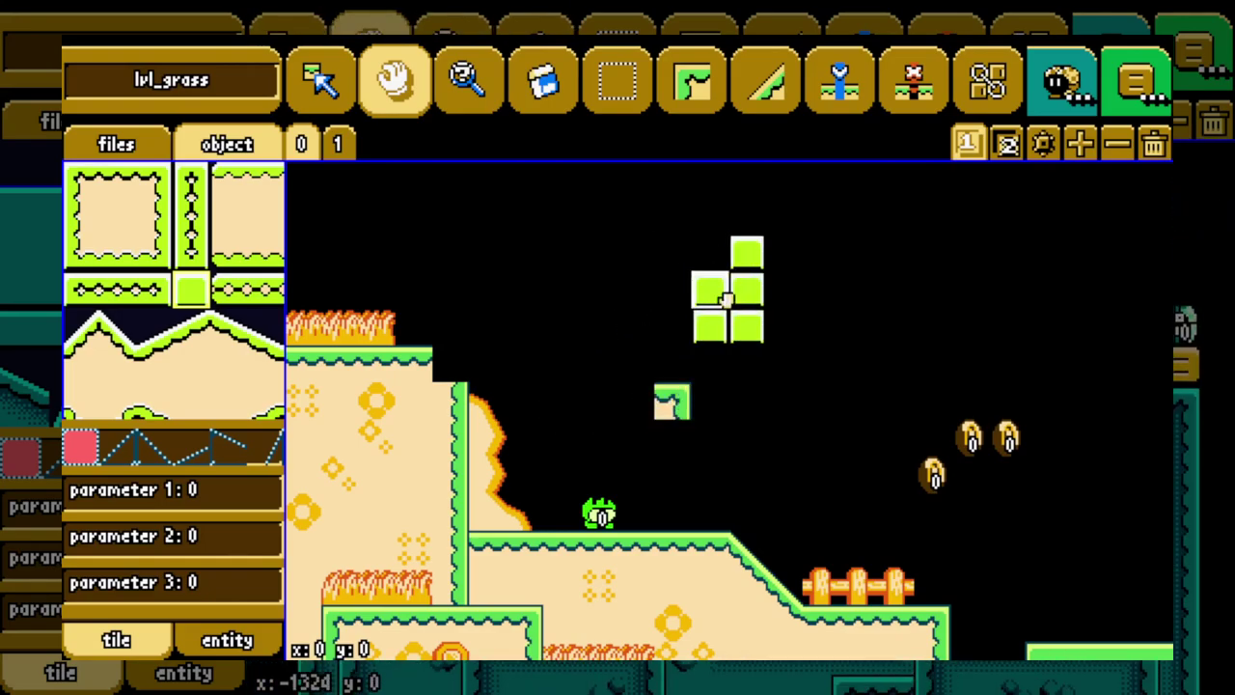
click(614, 516)
drag(673, 403, 645, 421)
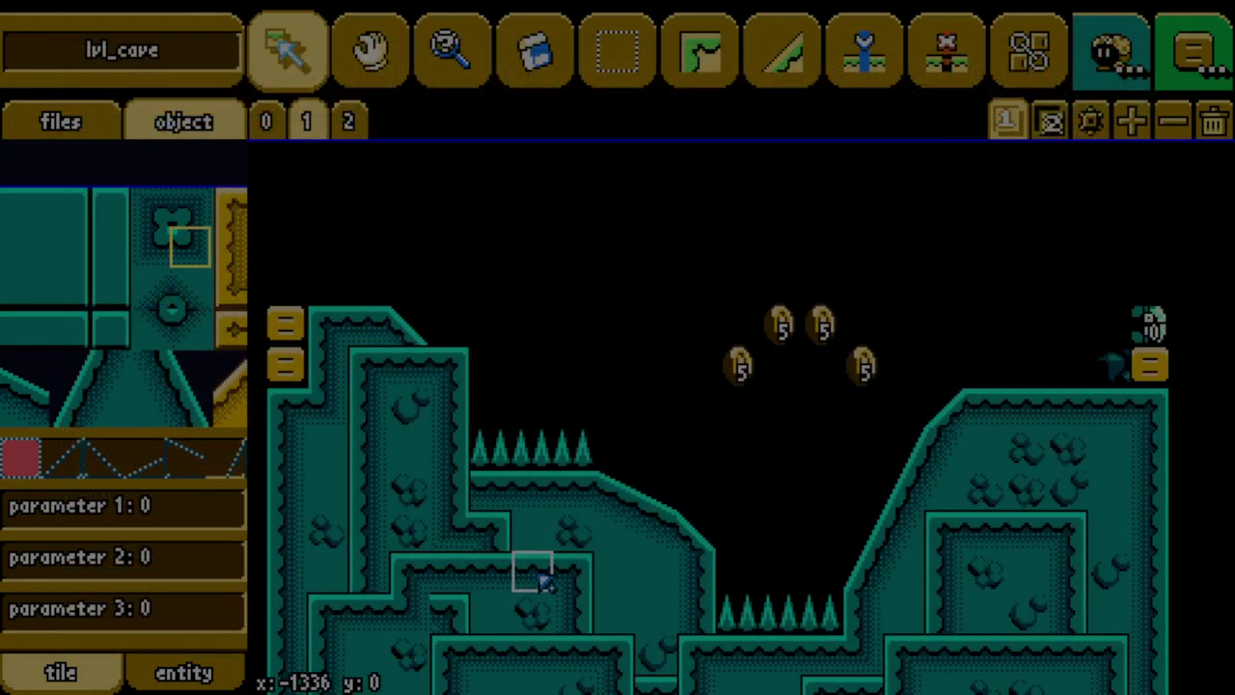
In lvl_cave, reposition edge and corner tiles on the stacked teal blocks between the two spike beds.
key(space)
mouse_move(645, 589)
mouse_down()
mouse_move(687, 593)
mouse_move(833, 463)
mouse_move(647, 625)
mouse_move(625, 595)
mouse_up()
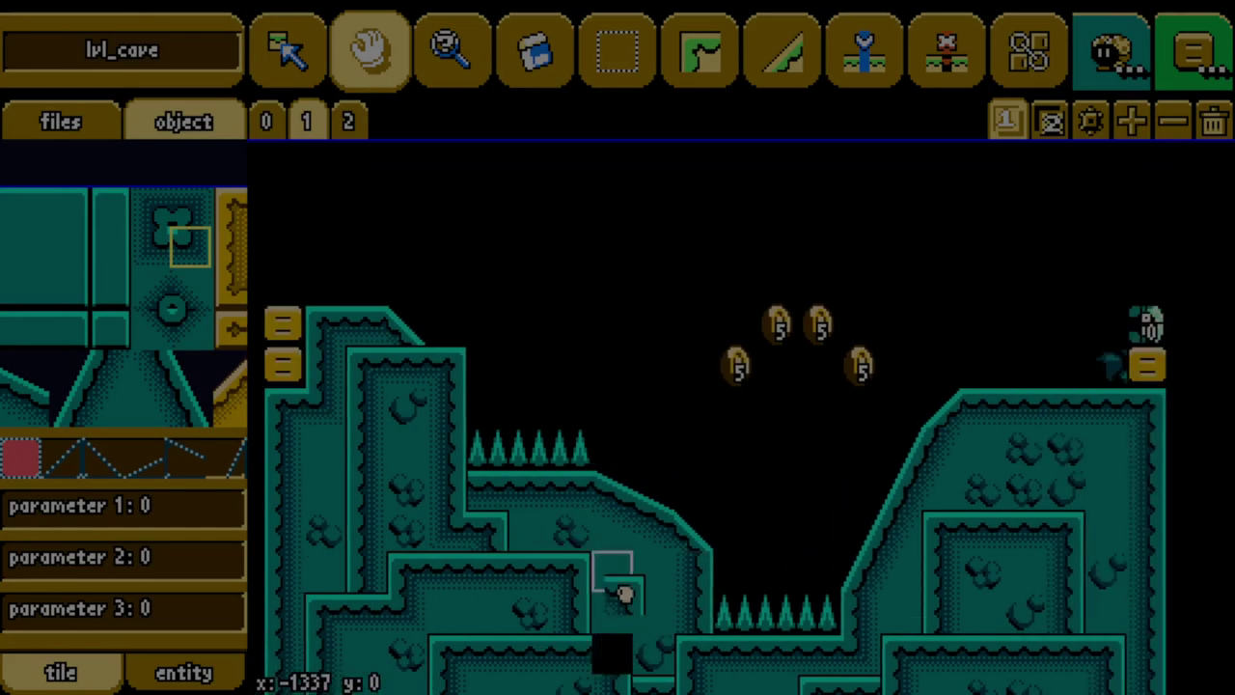
middle_drag(626, 594, 656, 577)
middle_drag(584, 656, 712, 647)
mouse_move(543, 614)
mouse_down()
mouse_move(620, 616)
mouse_move(550, 613)
mouse_up()
middle_drag(874, 592, 692, 592)
middle_drag(497, 647, 605, 646)
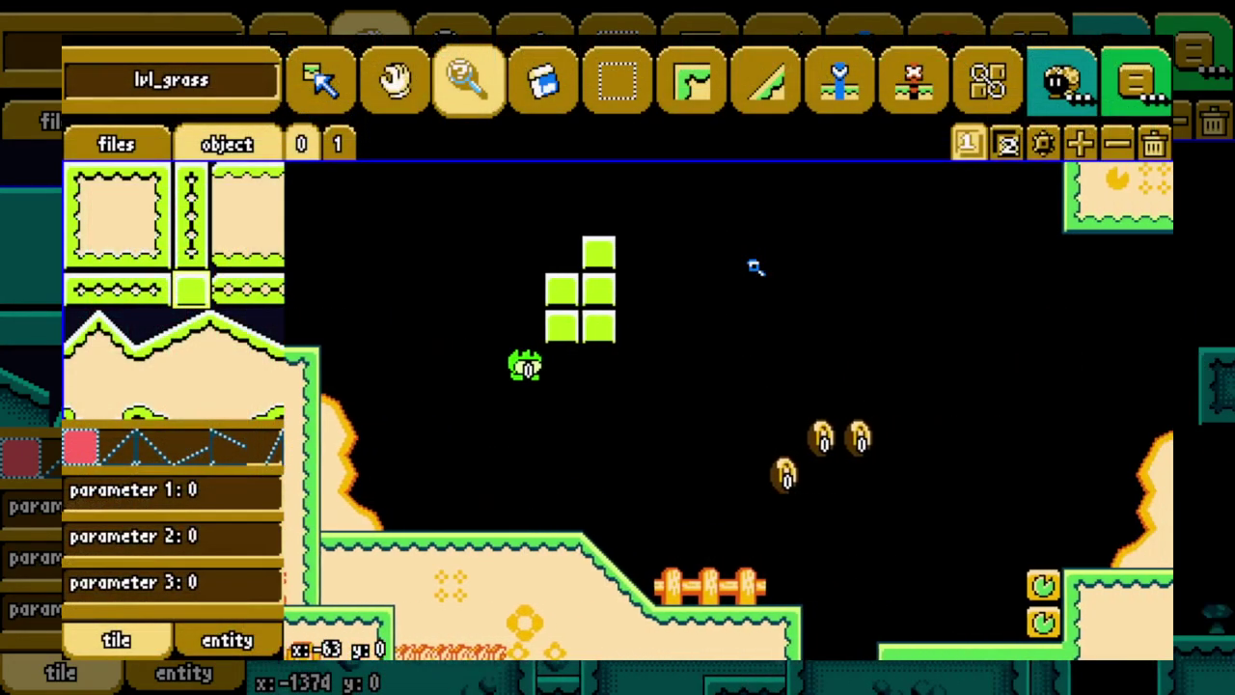
In lvl_grass, erase strips of ground tiles from the terrain below the wooden fence and through the solid green block.
click(764, 508)
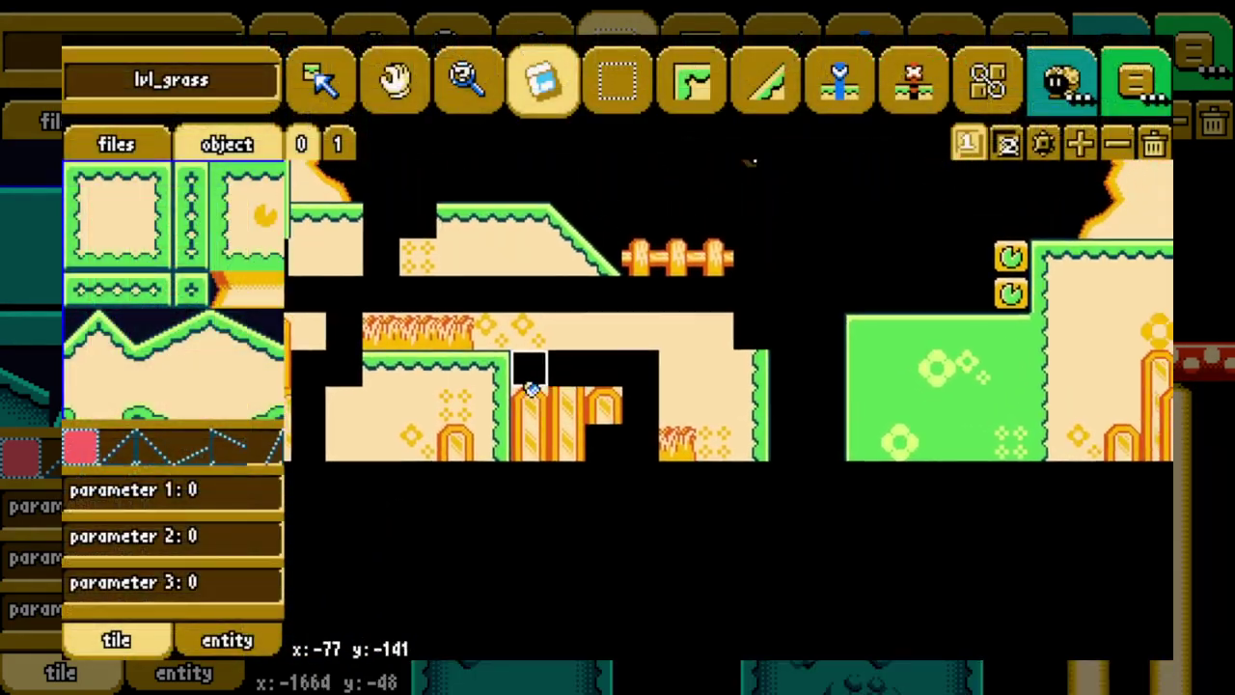
key(Right)
key(Up)
mouse_move(532, 389)
mouse_down()
mouse_move(871, 441)
mouse_move(656, 530)
mouse_move(852, 416)
mouse_up()
key(Left)
key(Down)
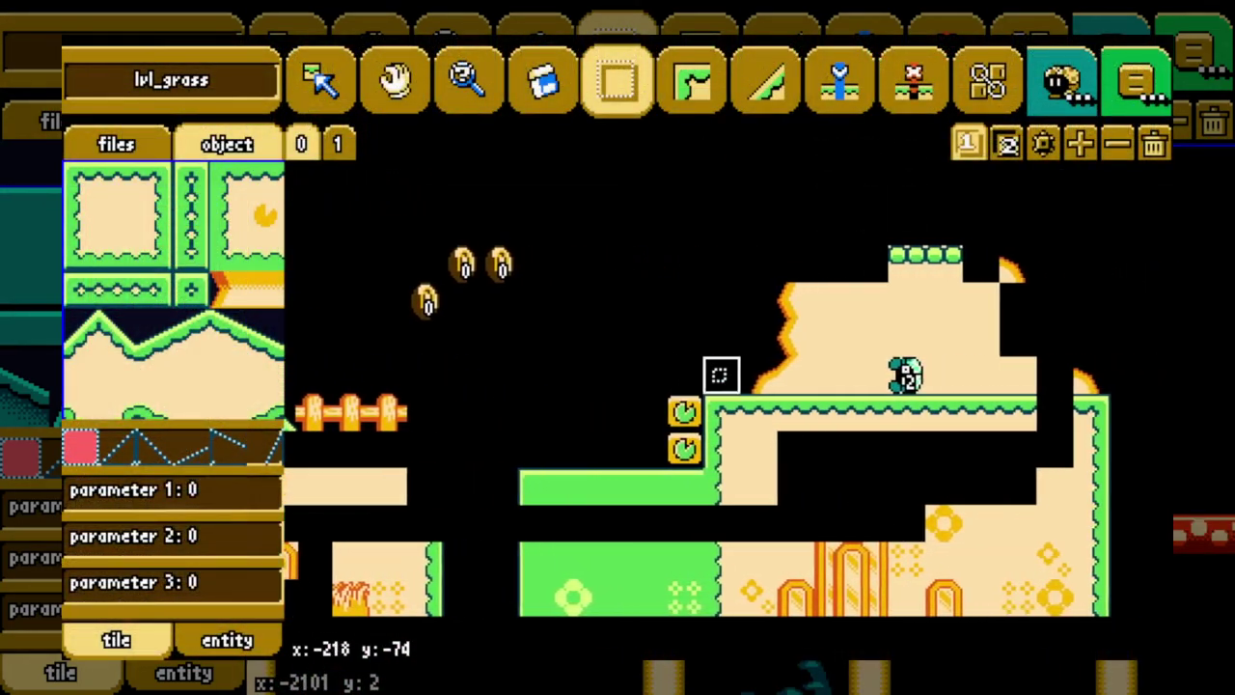
Copy the bordered grass platform with its orange slab, grey block and six coins, and paste it into the empty space above.
key(Right)
key(Up)
key(Down)
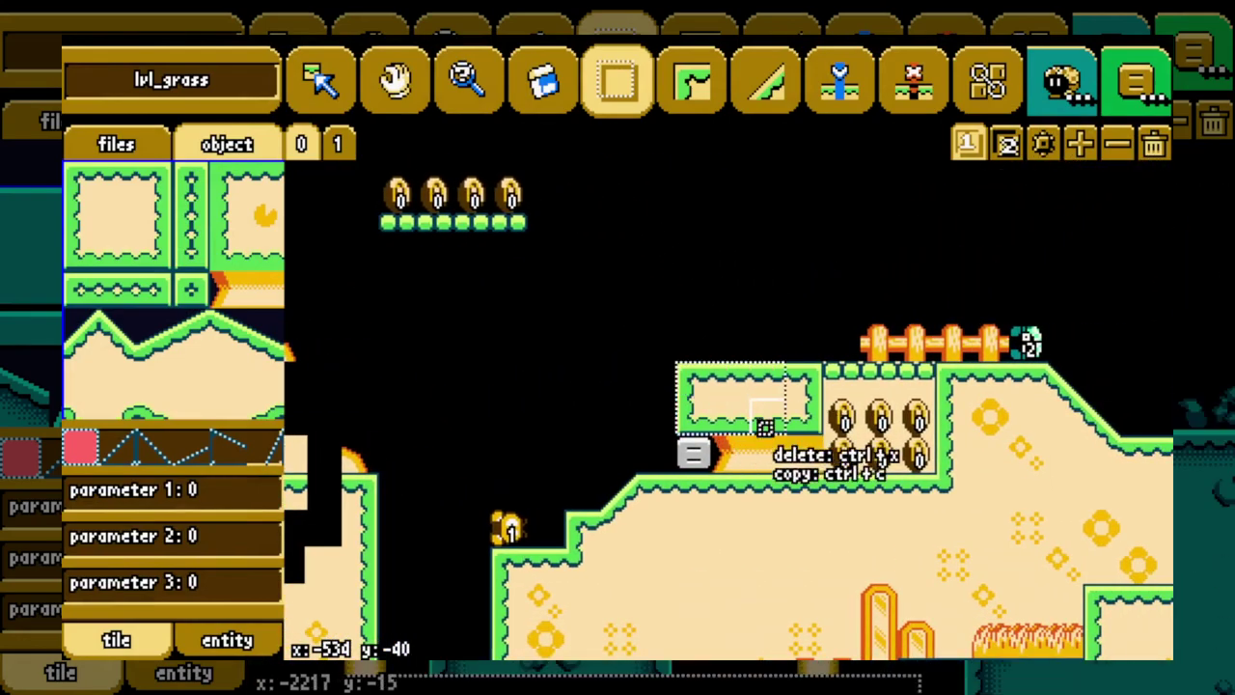
key(ctrl+c)
key(Up)
click(677, 329)
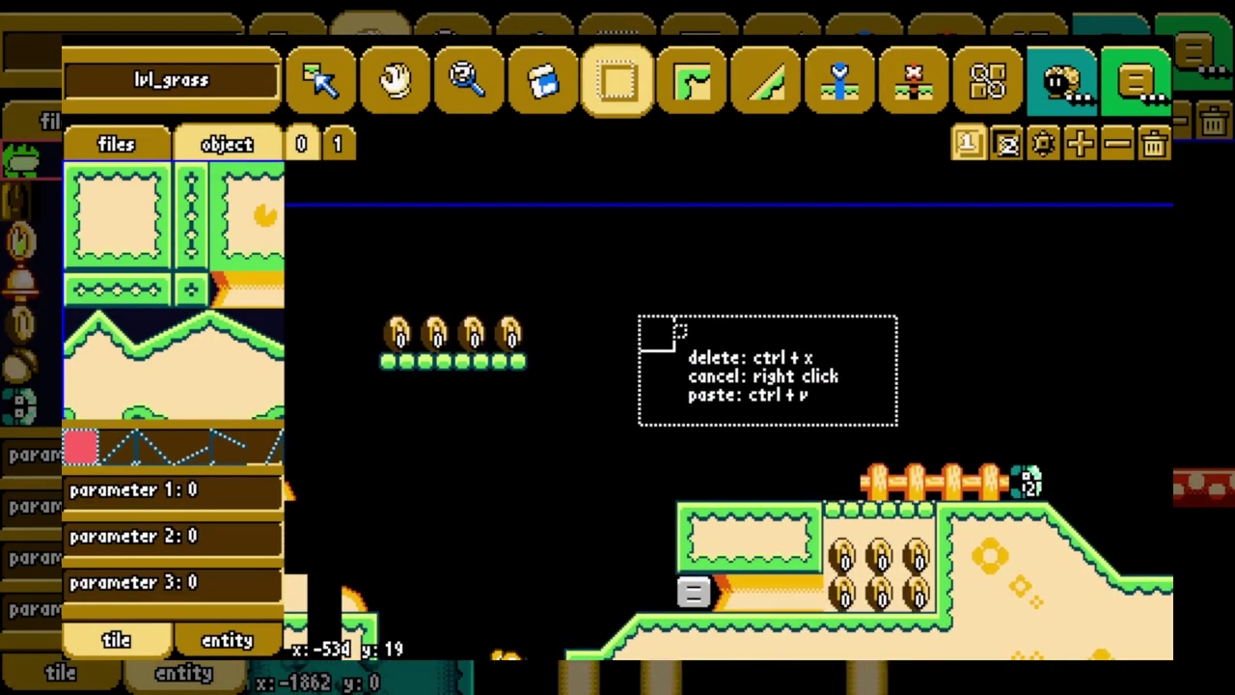
key(ctrl+v)
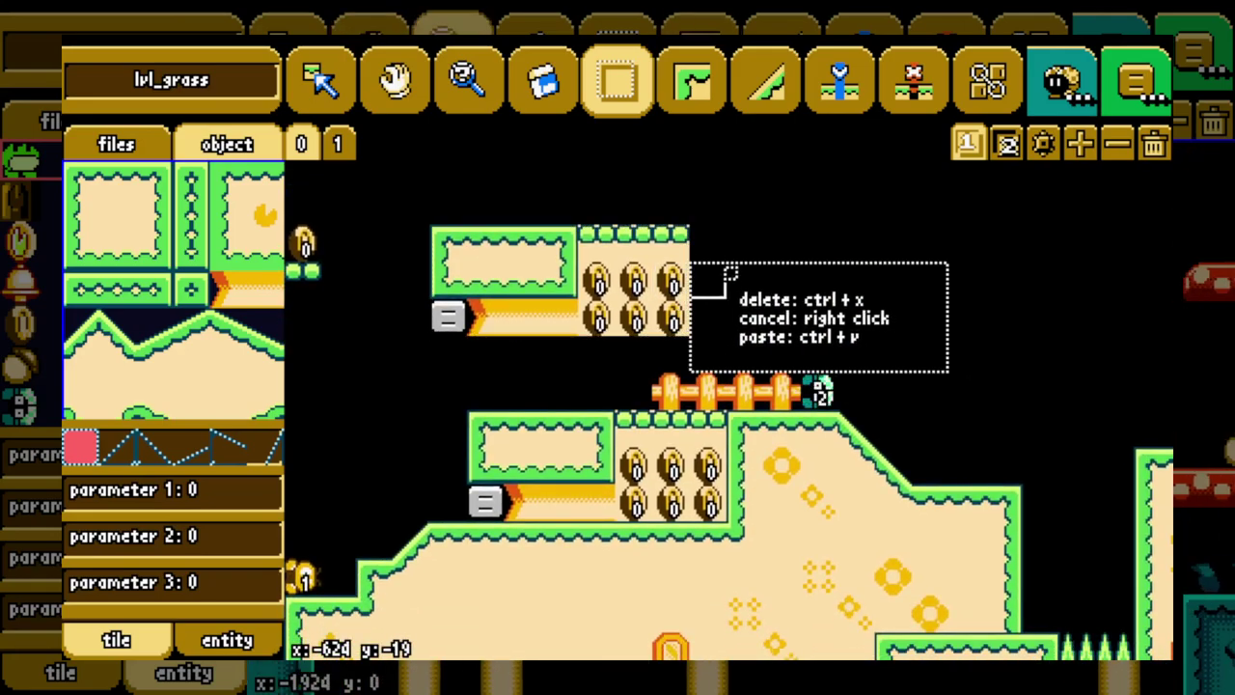
Delete the pasted platform copies together with most of the wooden fence and the top of the hill beneath.
key(ctrl+x)
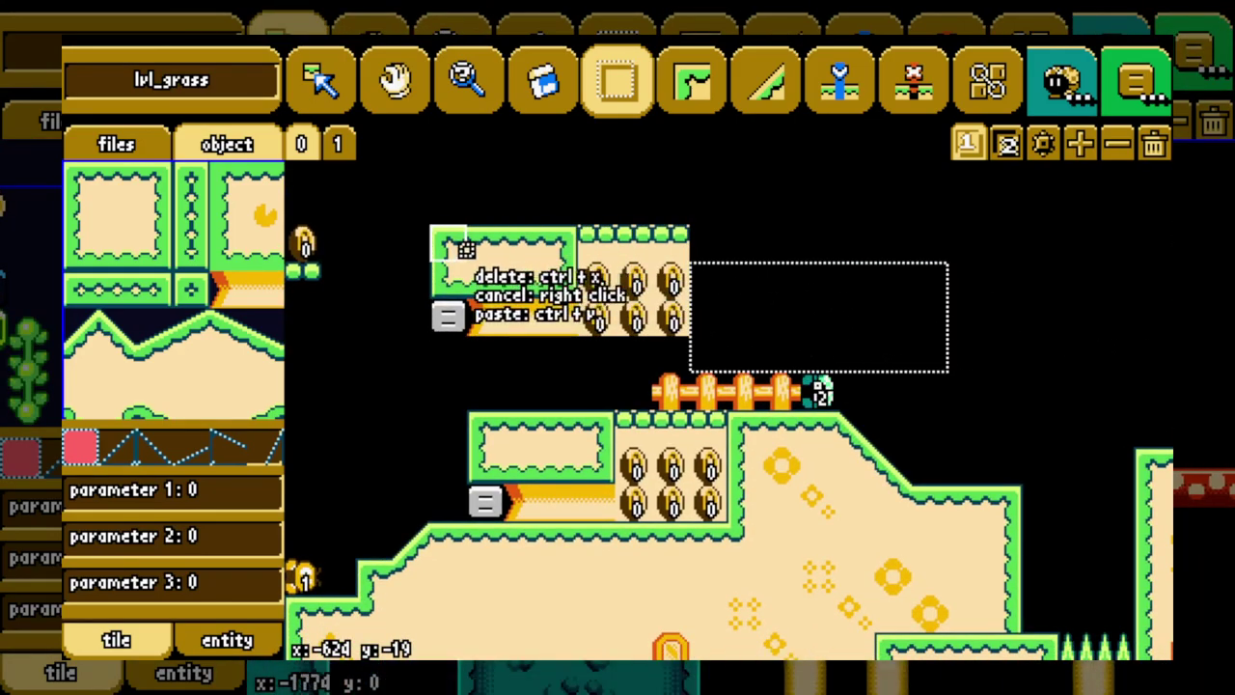
key(ctrl+x)
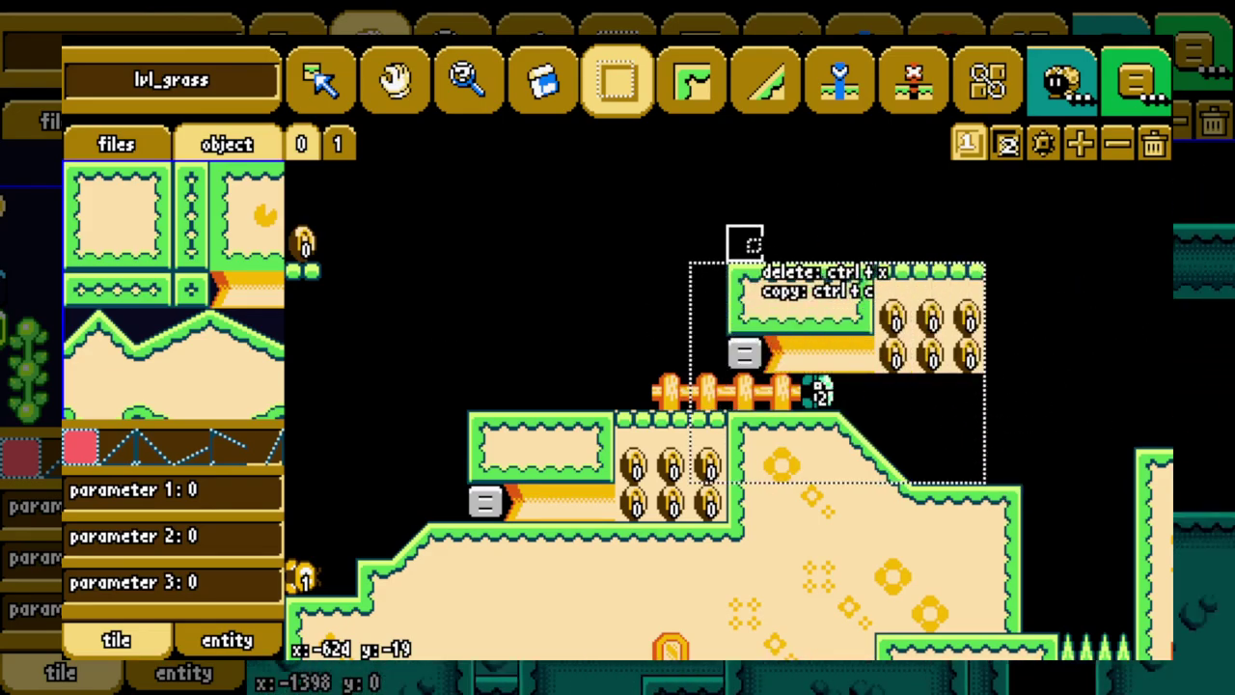
key(ctrl+x)
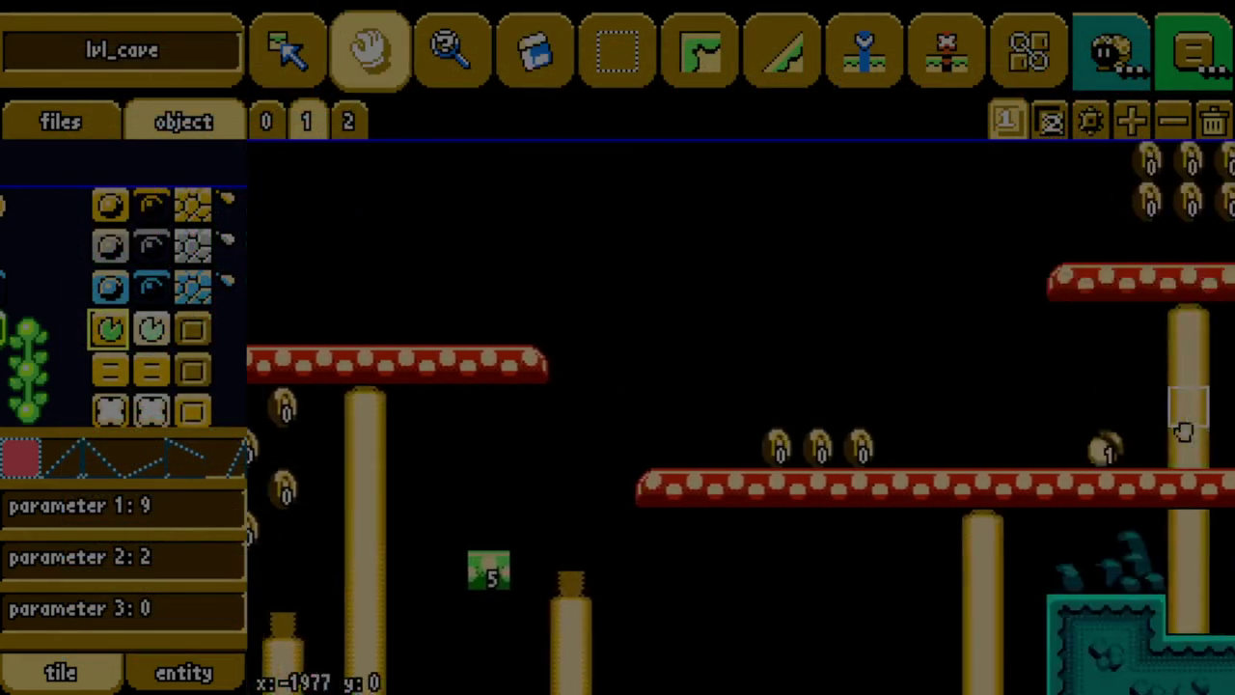
In lvl_cave, erase the coins floating above the highest red mushroom platform.
drag(1184, 432, 1224, 430)
drag(285, 415, 779, 408)
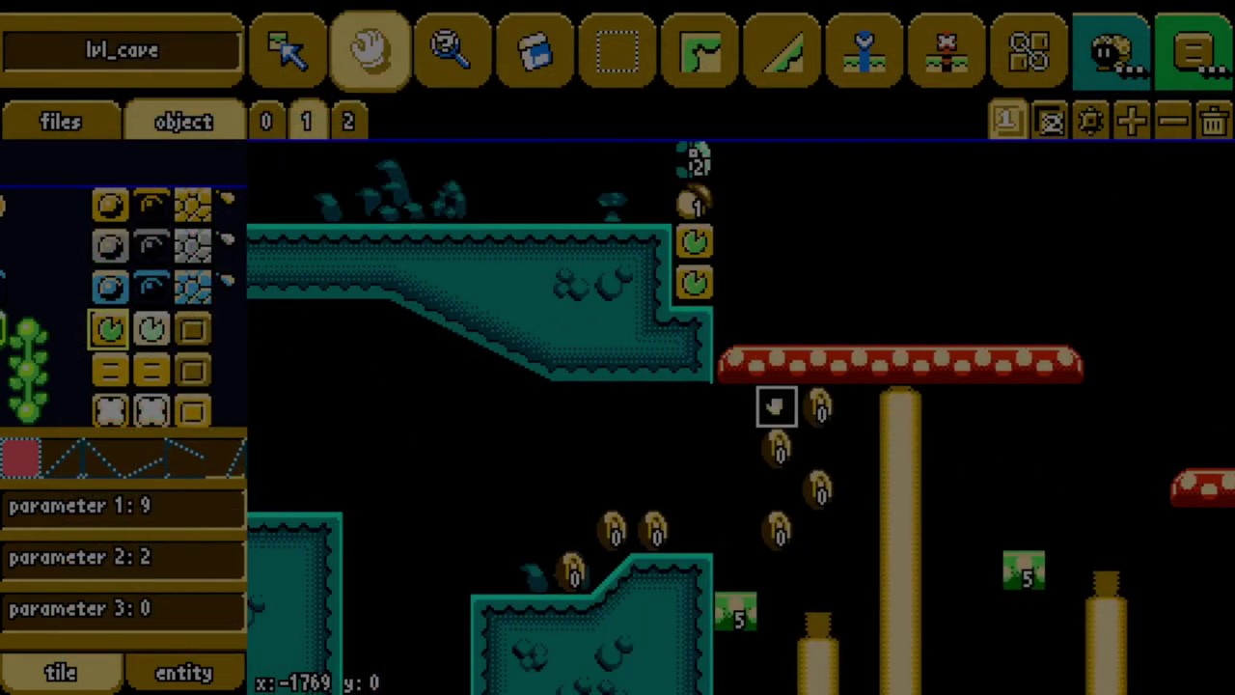
drag(879, 413, 548, 413)
drag(1127, 386, 659, 367)
drag(786, 358, 731, 358)
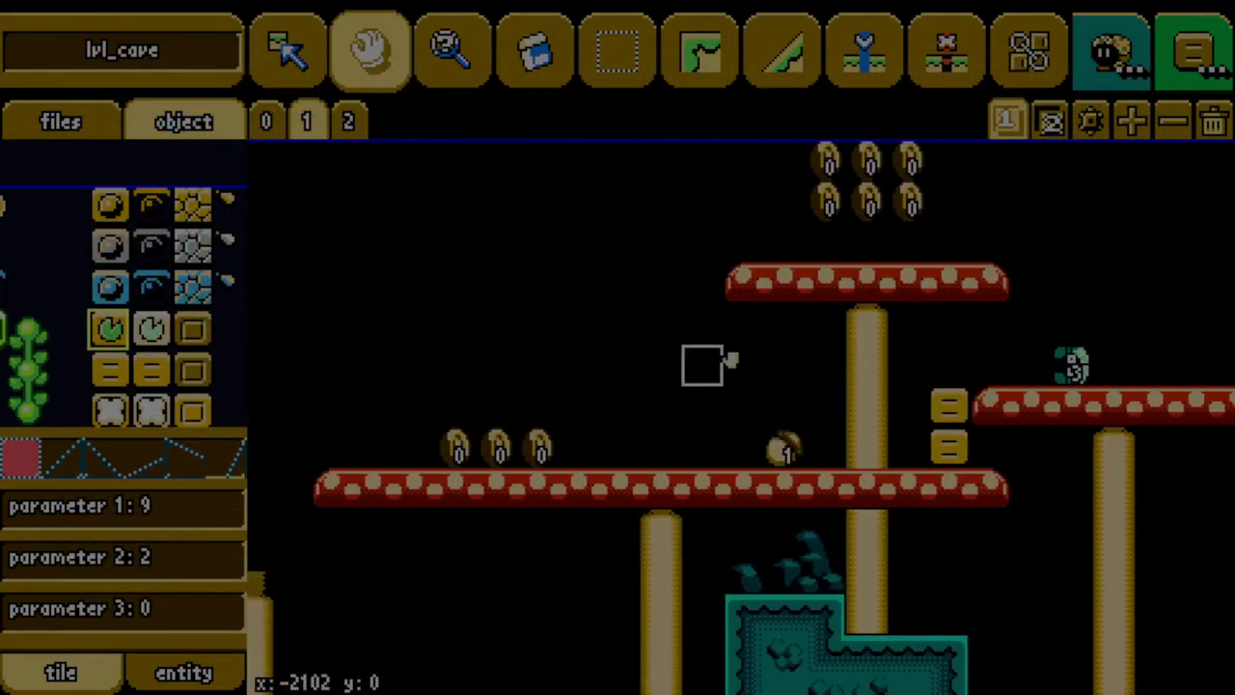
drag(896, 290, 708, 215)
key(Tab)
key(Tab)
drag(636, 157, 724, 203)
click(535, 52)
drag(723, 159, 637, 159)
mouse_move(1015, 281)
middle_down()
mouse_move(871, 281)
mouse_move(1011, 453)
mouse_move(1137, 424)
middle_up()
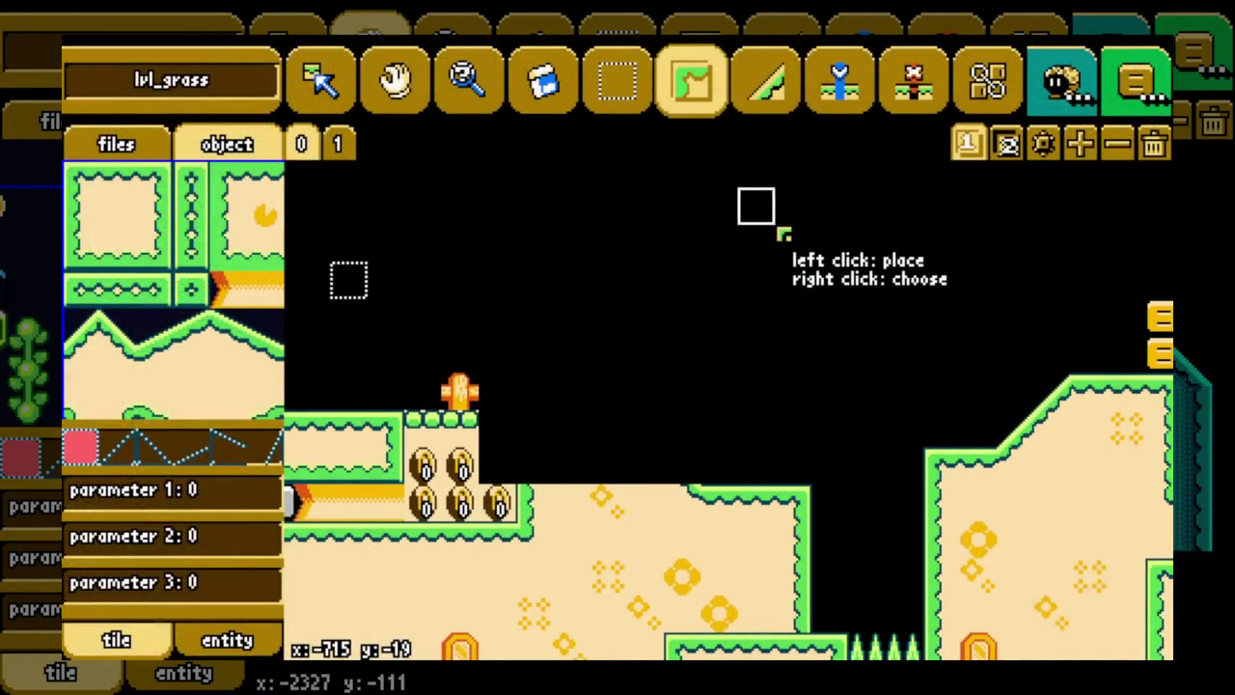
In lvl_grass, draw a large bordered terrain rectangle over the cut-away hill and a smaller one overlapping its lower corner.
drag(613, 374, 803, 595)
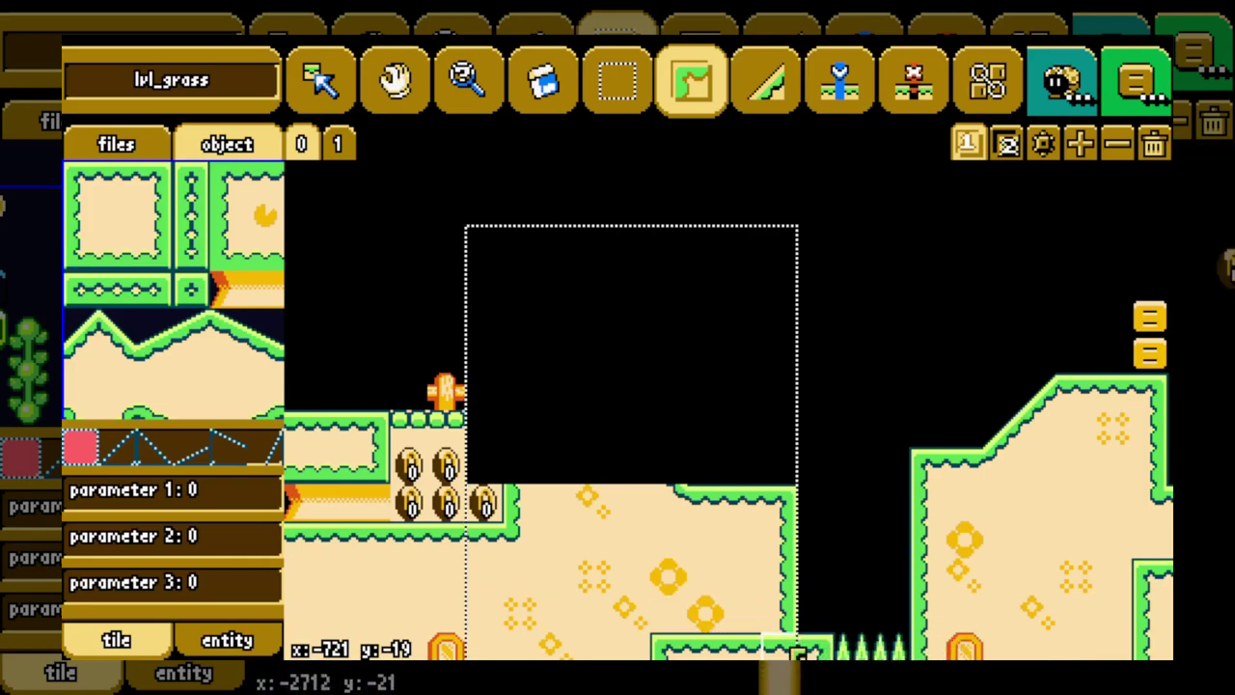
drag(792, 646, 793, 651)
key(Right)
key(Right)
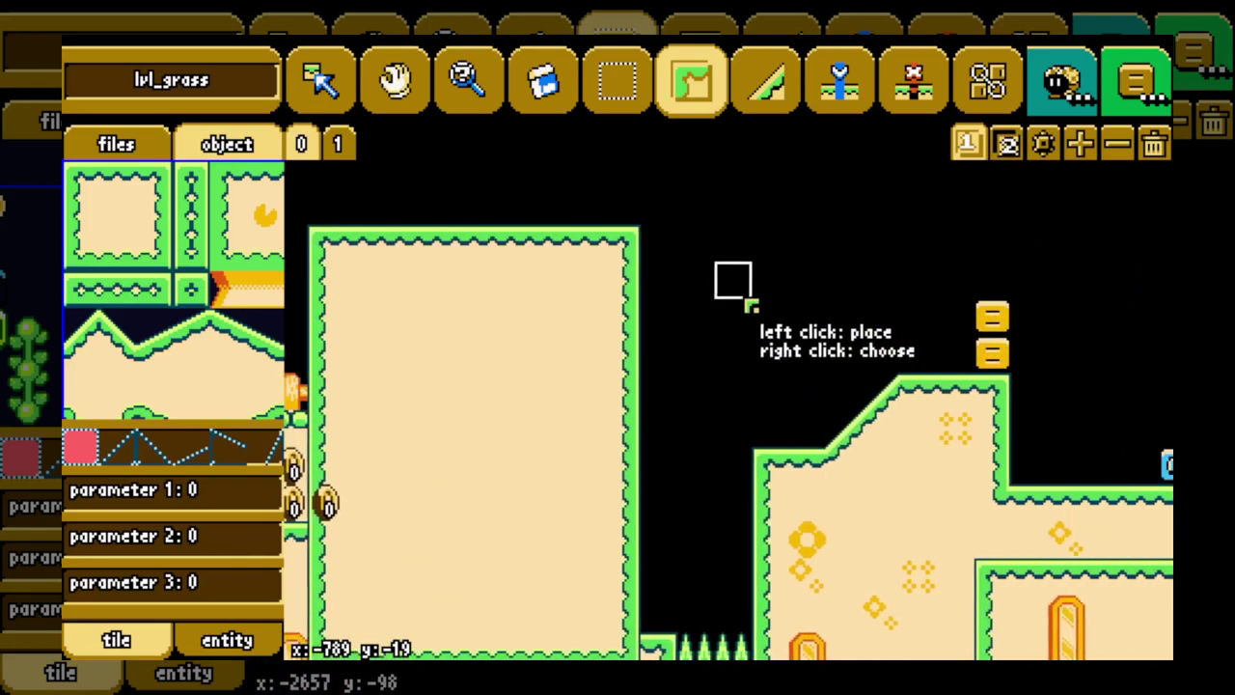
drag(498, 388, 717, 650)
key(Left)
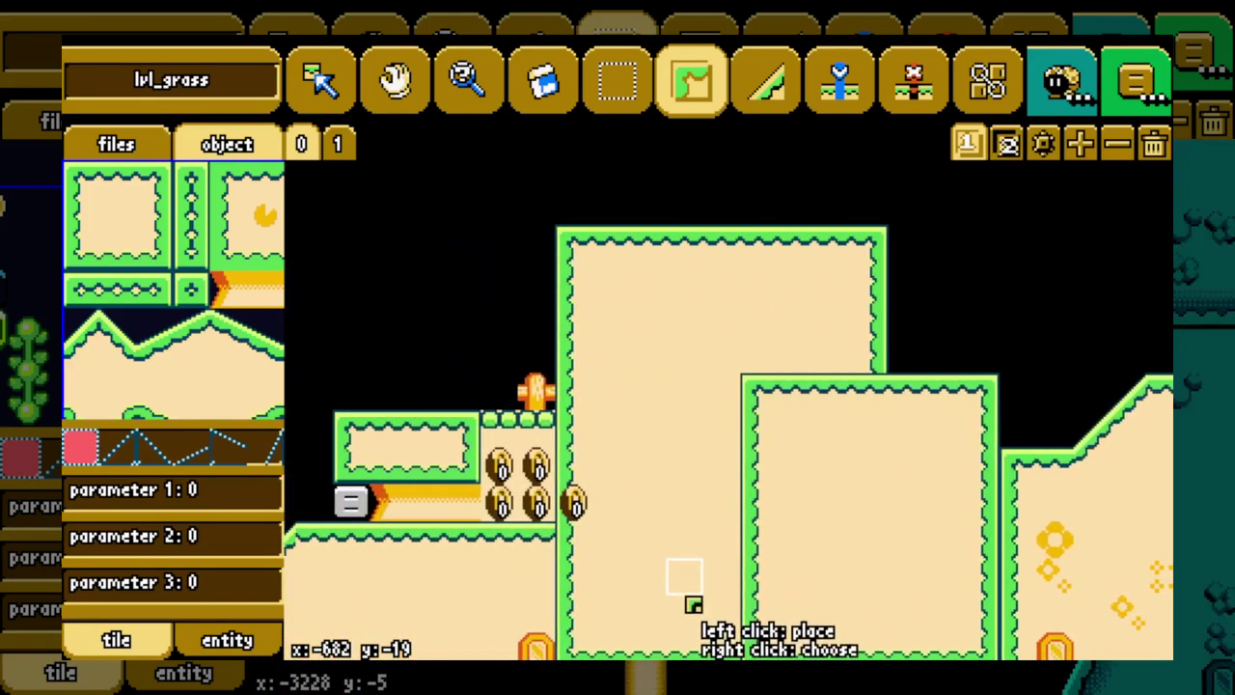
Choose the plain green terrain style and draw three solid green rectangles over the bordered terrain blocks.
key(Right)
click(697, 81)
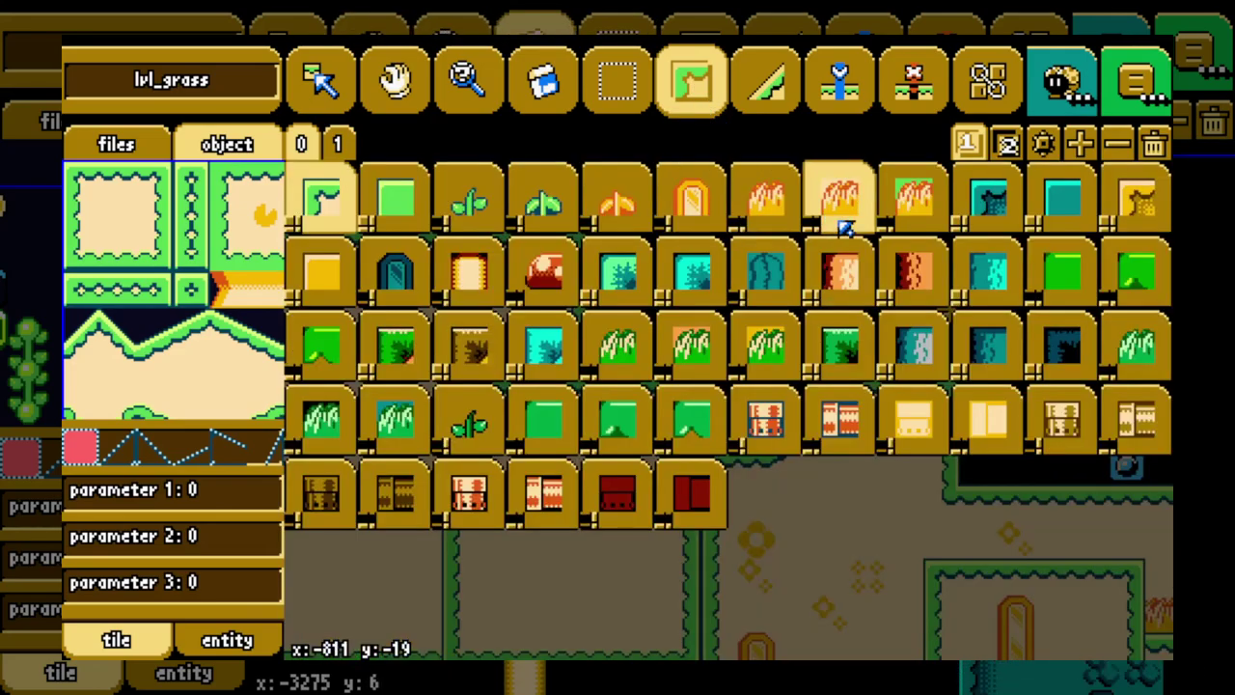
click(415, 218)
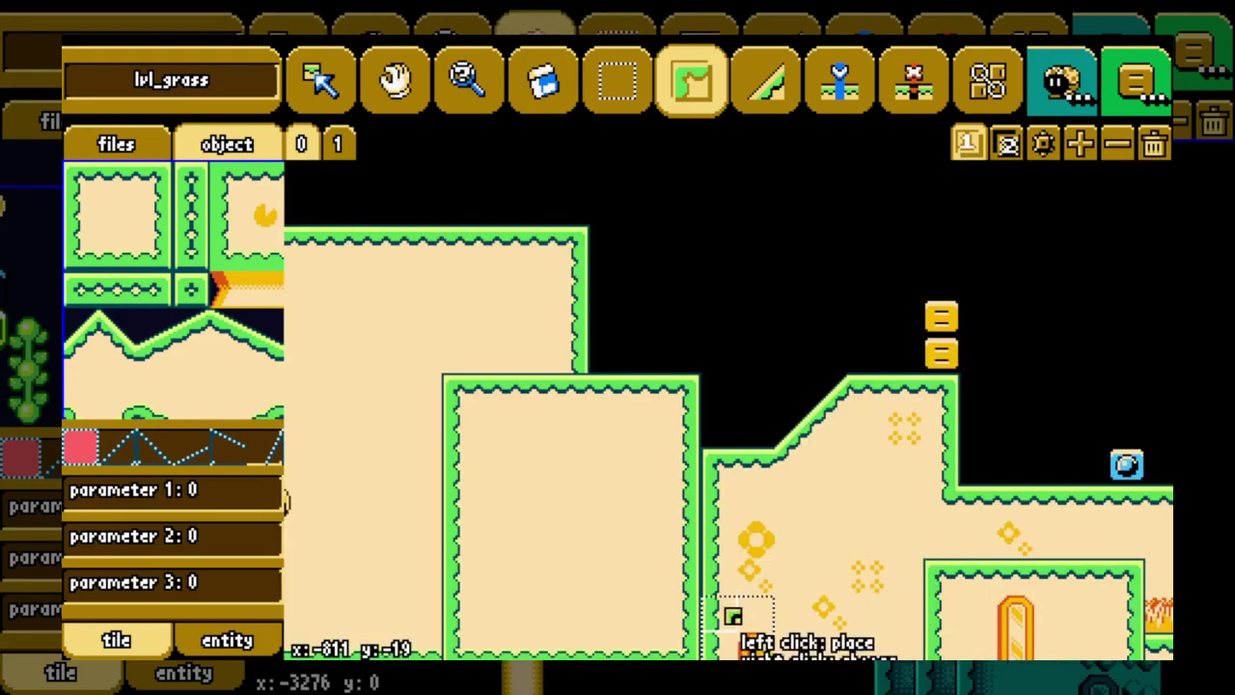
drag(734, 616, 552, 480)
key(Left)
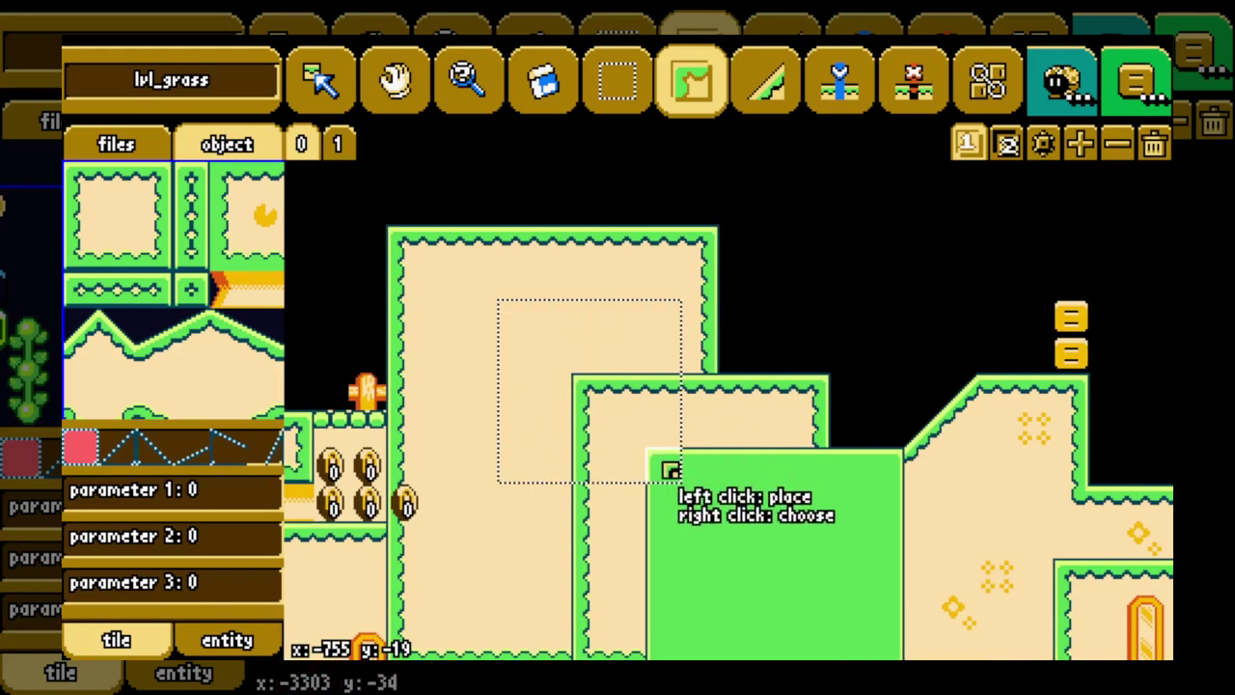
drag(647, 571, 644, 568)
key(Right)
drag(519, 423, 623, 367)
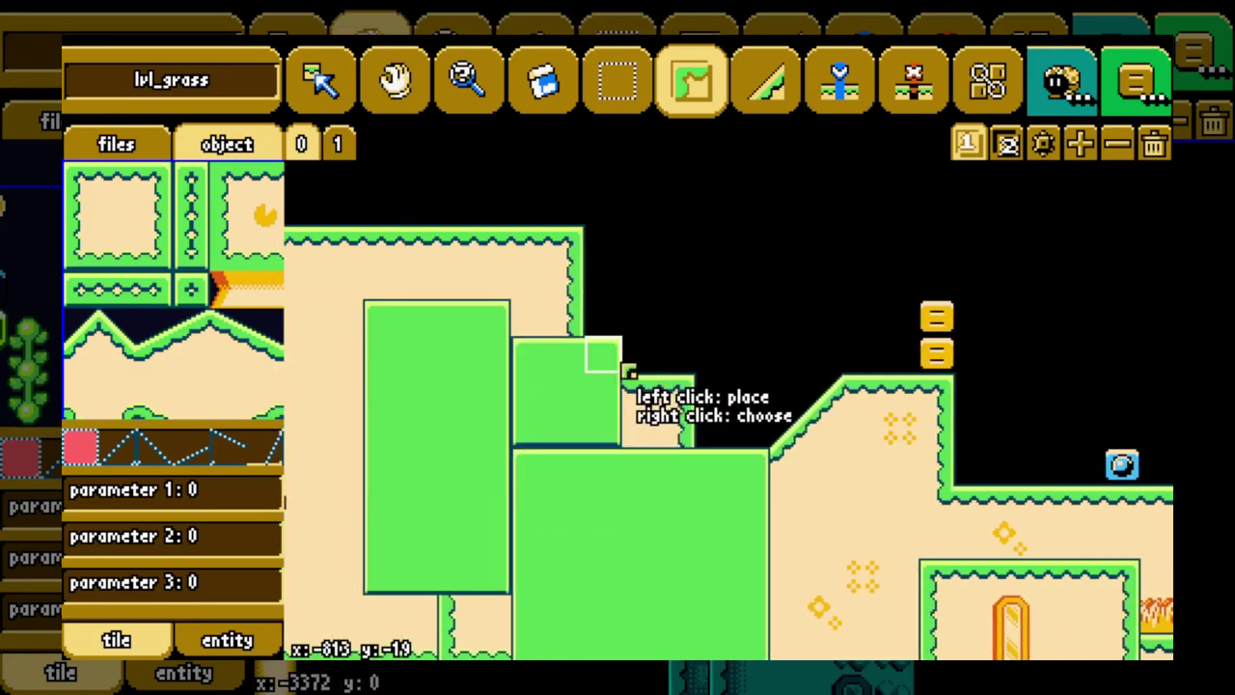
In lvl_grass, choose the grey waterfall terrain style and draw a waterfall rectangle over the cliff left of the blue ball block.
right_click(637, 368)
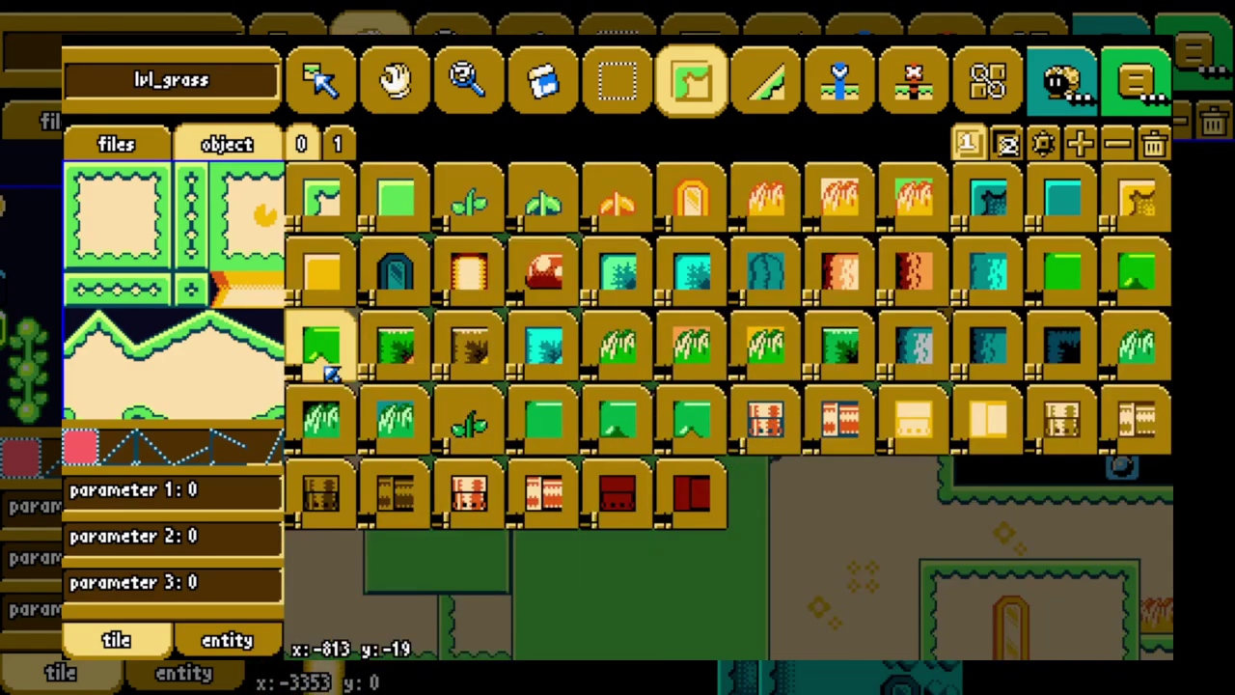
click(333, 292)
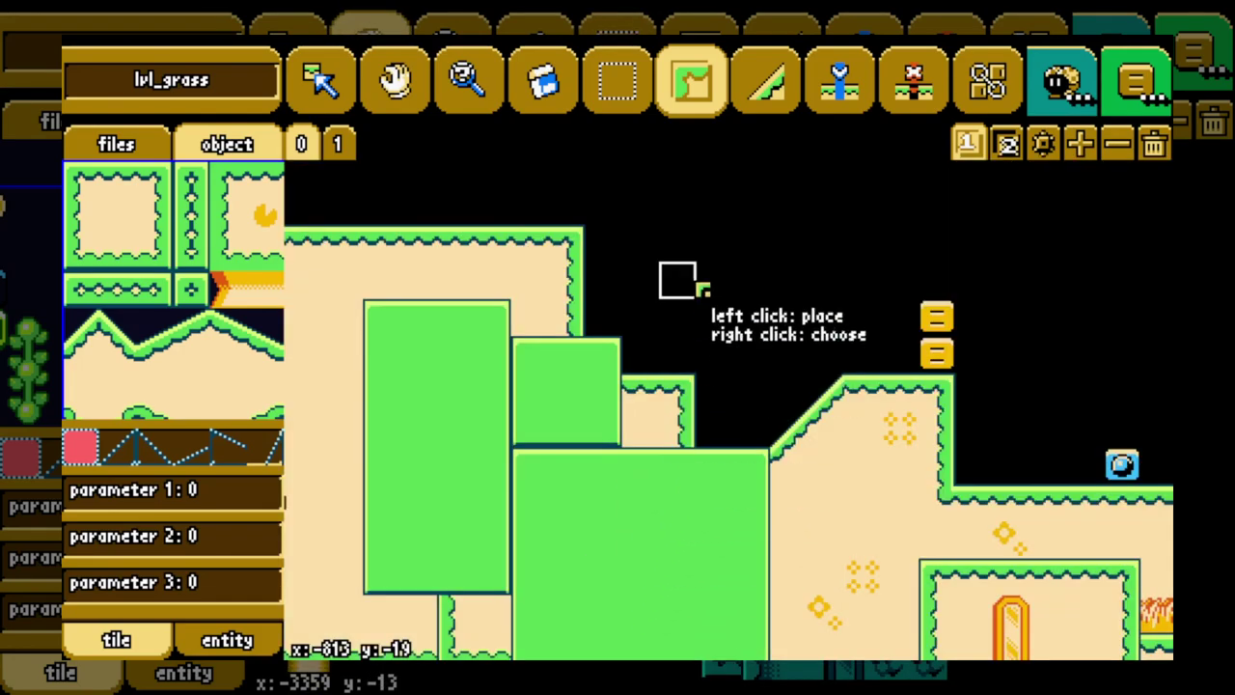
key(Right)
right_click(752, 274)
click(915, 345)
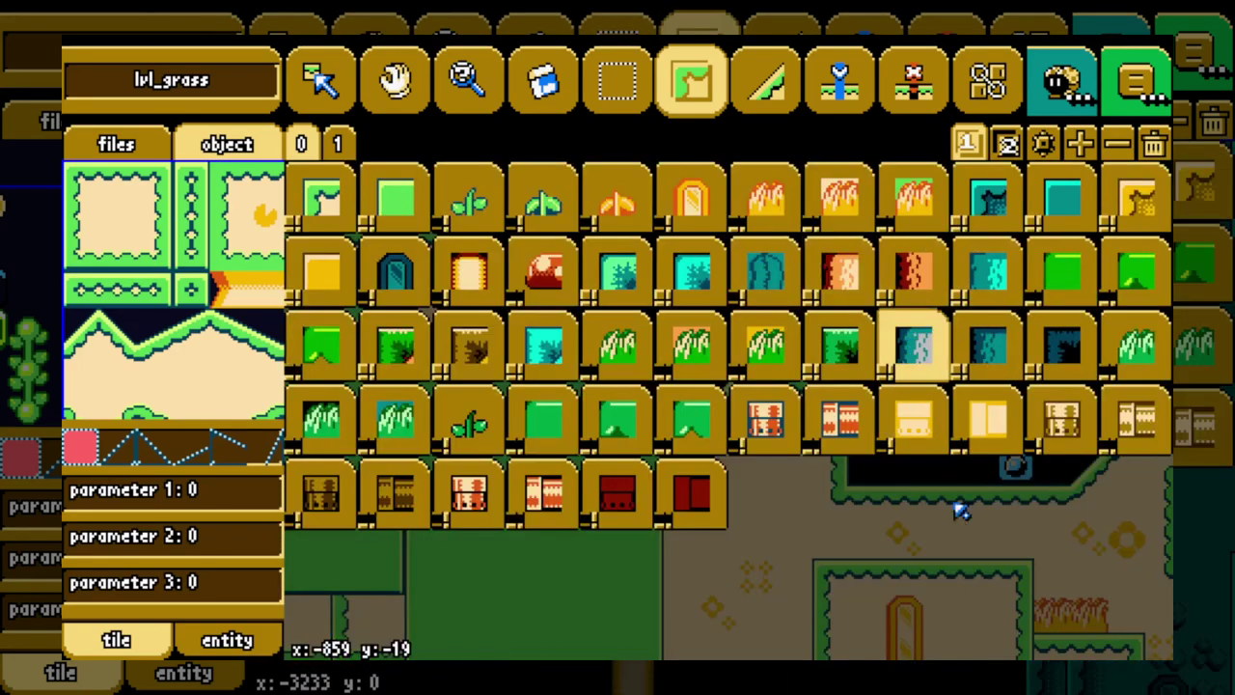
drag(978, 575, 728, 372)
click(736, 378)
key(Right)
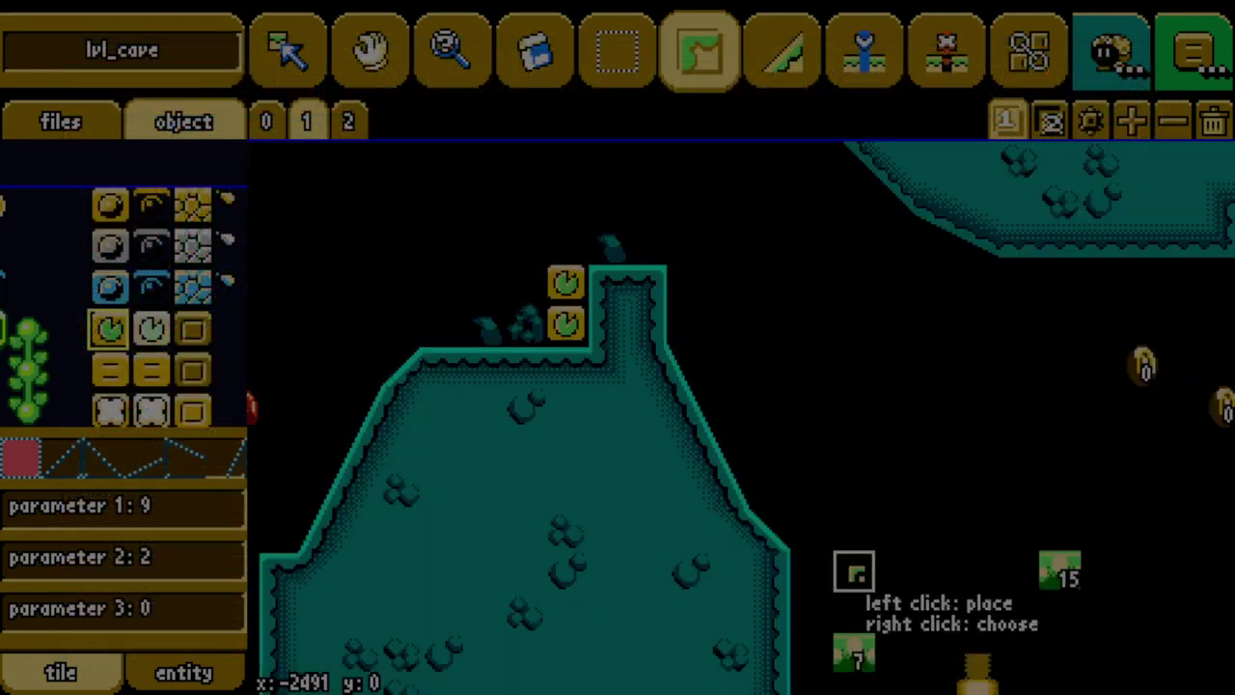
In lvl_cave, draw a short red pipe column against the teal hill's right edge and erase it.
drag(811, 571, 811, 653)
right_click(898, 557)
click(452, 509)
click(536, 50)
drag(811, 509, 811, 613)
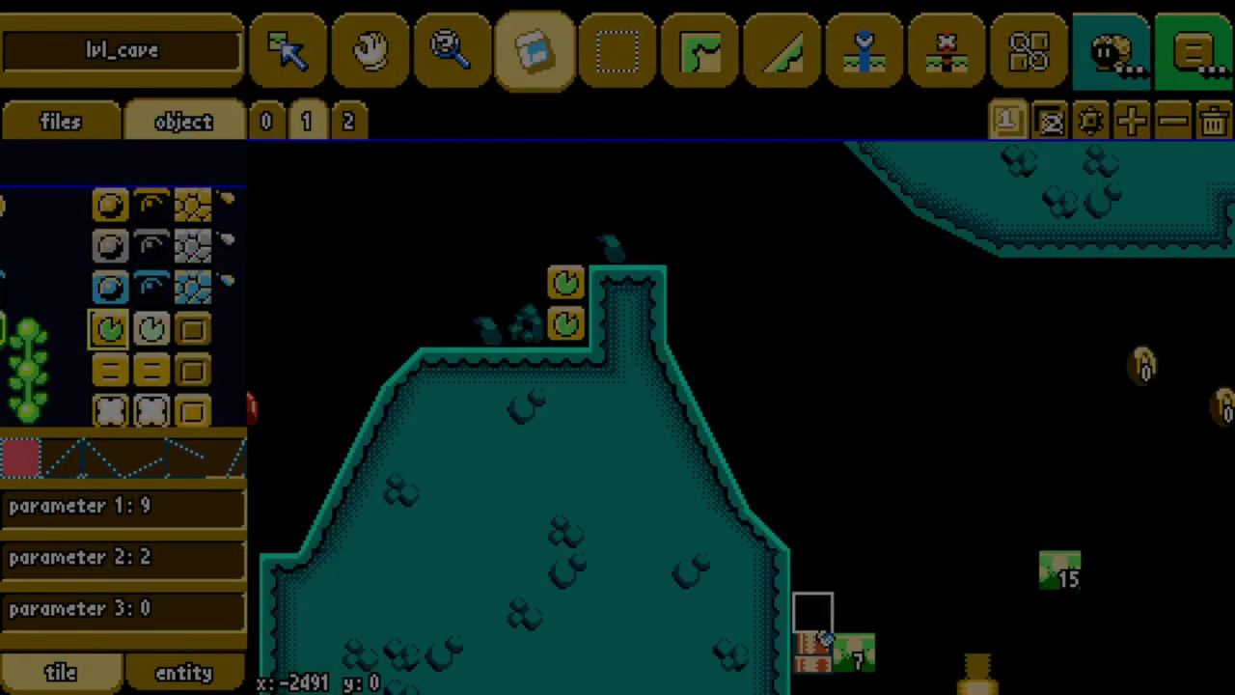
Draw a large bordered teal terrain rectangle inside the hill in lvl_cave and a smaller one rising from its upper corner.
click(700, 50)
key(Left)
key(Right)
key(Right)
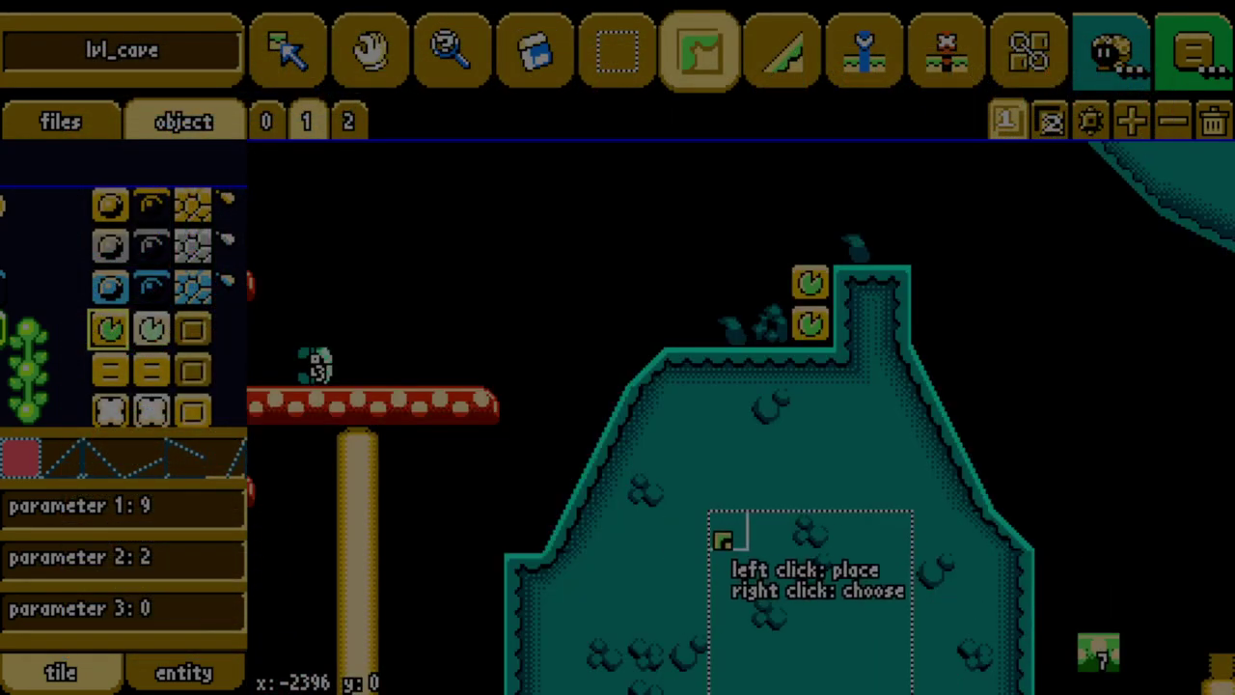
drag(724, 540, 726, 538)
drag(893, 531, 811, 461)
Pick the interior tile beside the flower ornament in the teal terrain tiles for painting inside the hill.
key(Right)
click(452, 50)
click(370, 50)
drag(546, 566, 882, 566)
drag(757, 685, 626, 576)
drag(703, 328, 774, 449)
drag(48, 309, 213, 309)
click(289, 51)
click(190, 247)
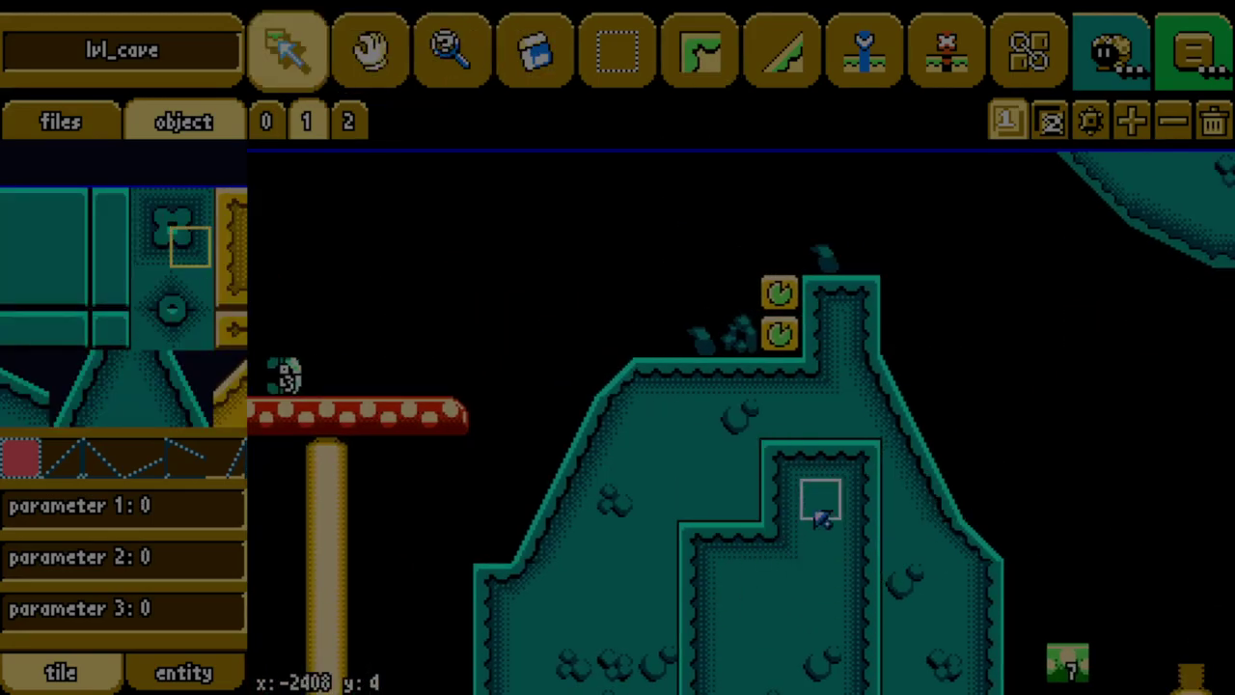
key(Down)
click(371, 50)
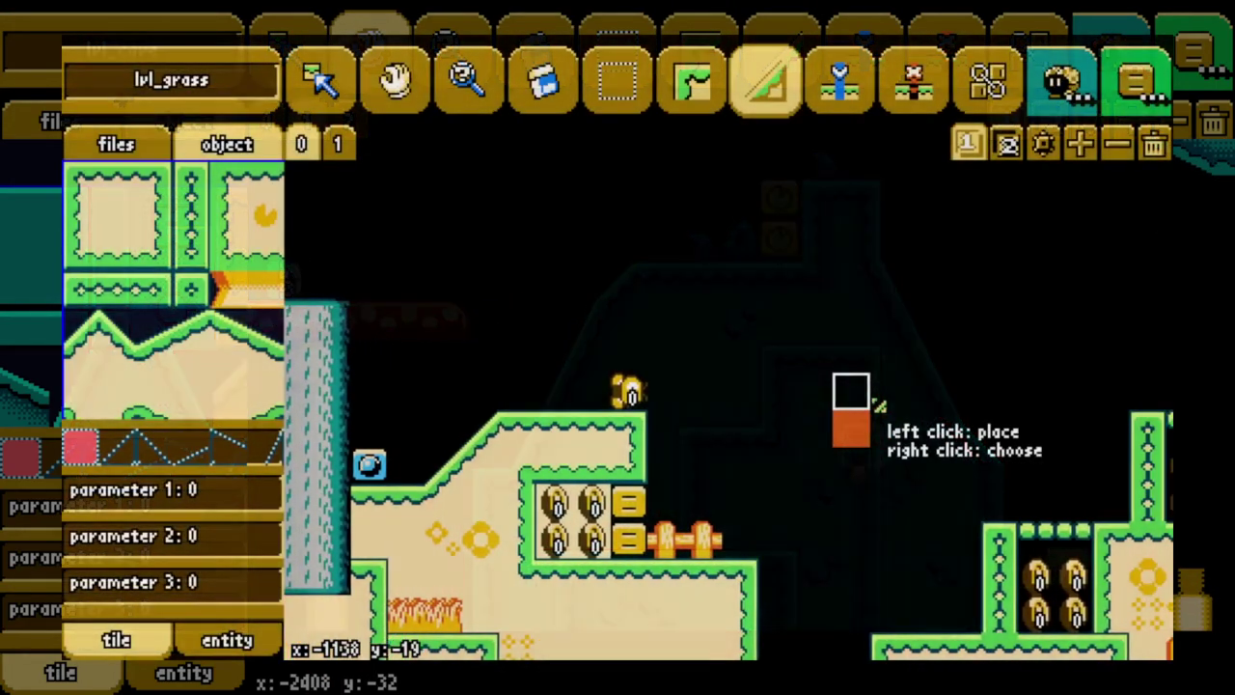
In lvl_grass, choose the bordered grass terrain style and draw an uphill slope between the two green posts by the coin pits.
key(Right)
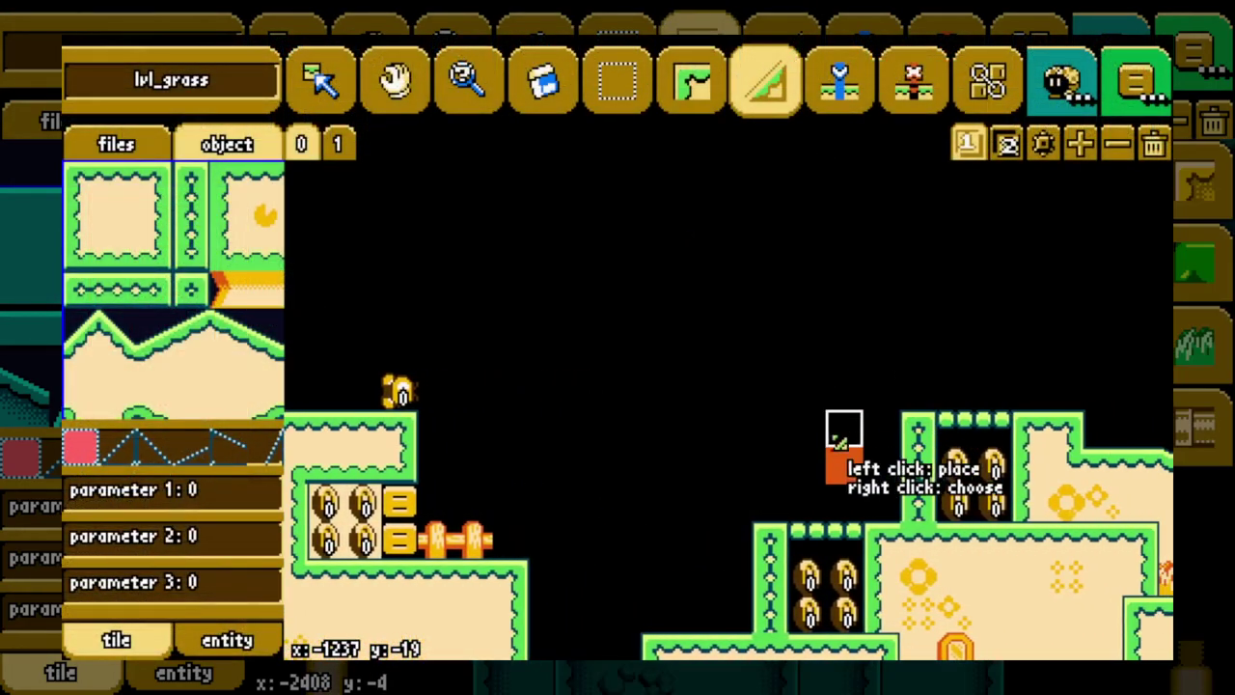
right_click(829, 420)
click(331, 209)
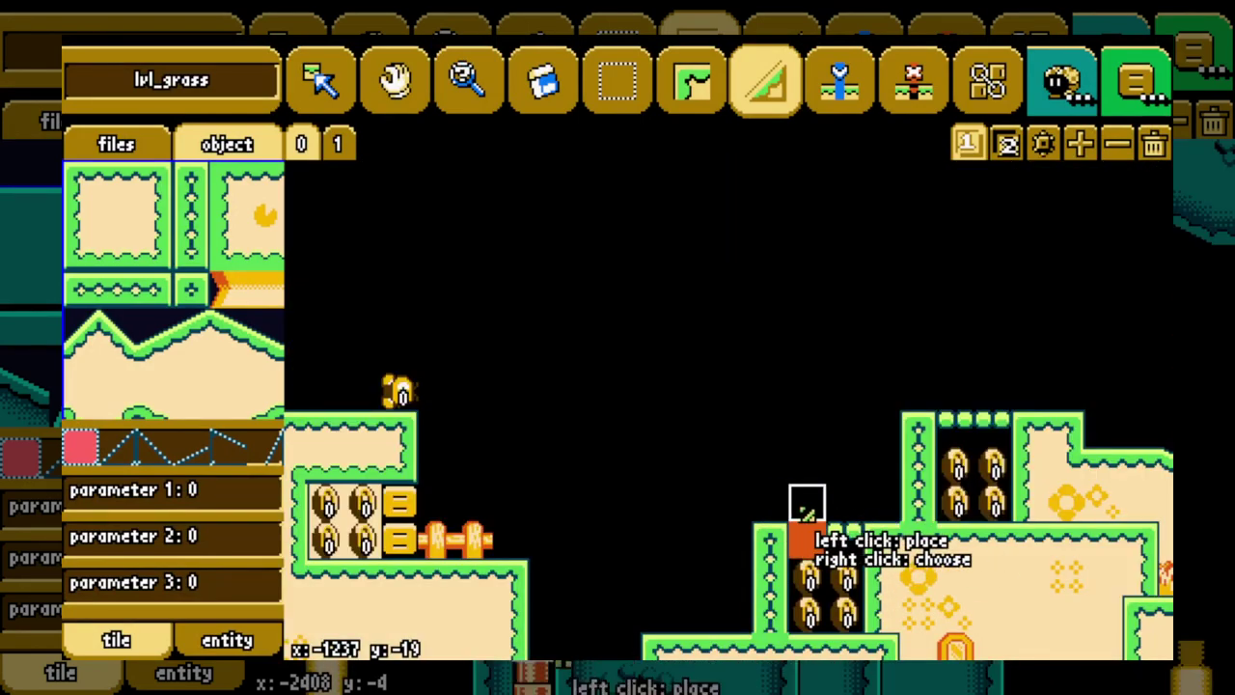
key(Right)
key(Right)
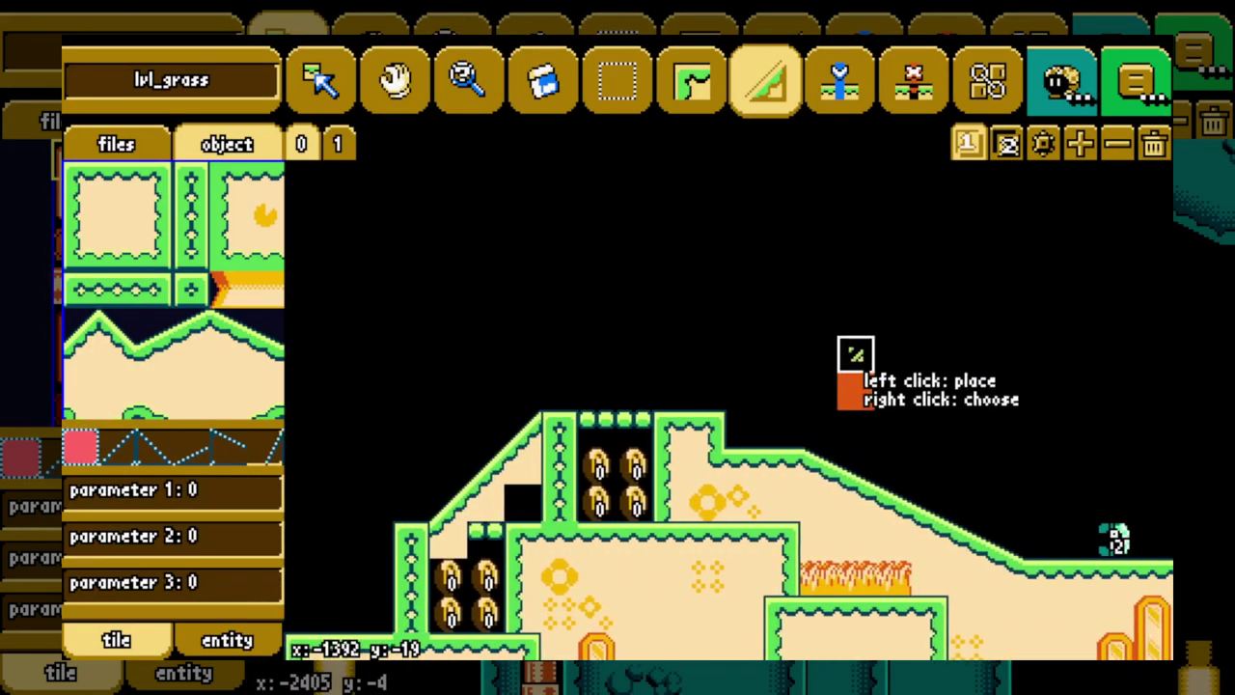
Draw an uphill slope from the valley to the block with the gold ball and fill the gap beneath with plain interior tiles.
key(Right)
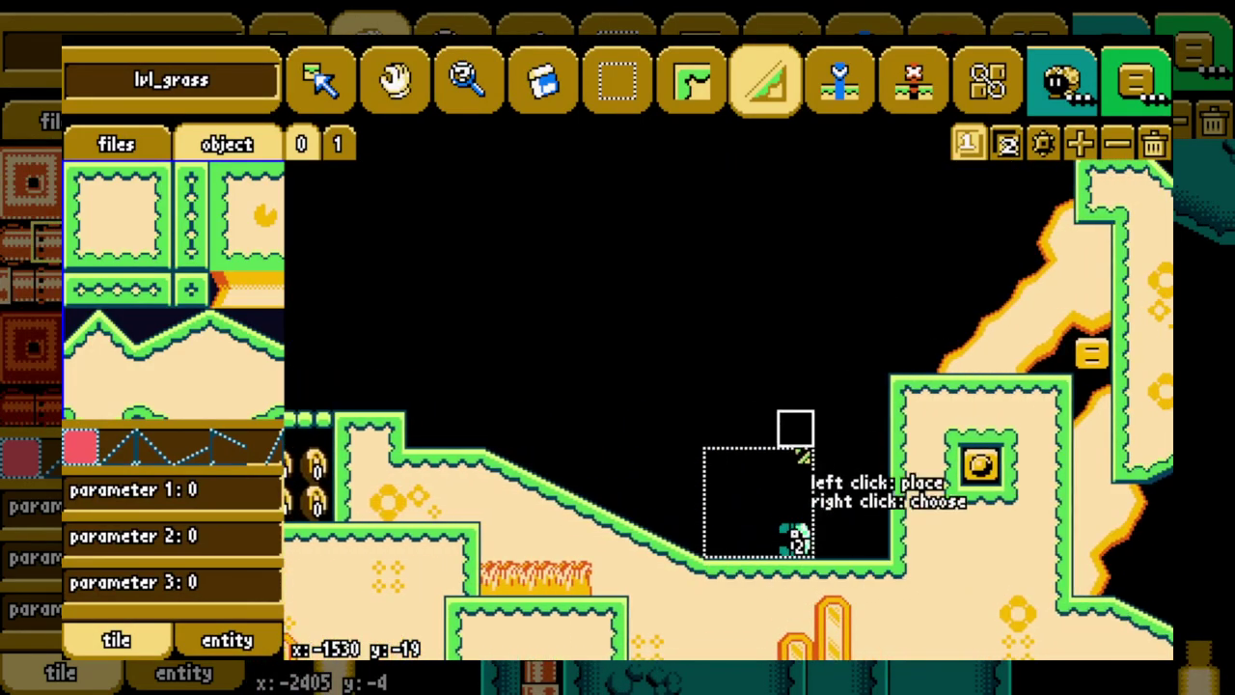
drag(802, 454, 874, 390)
key(Right)
key(e)
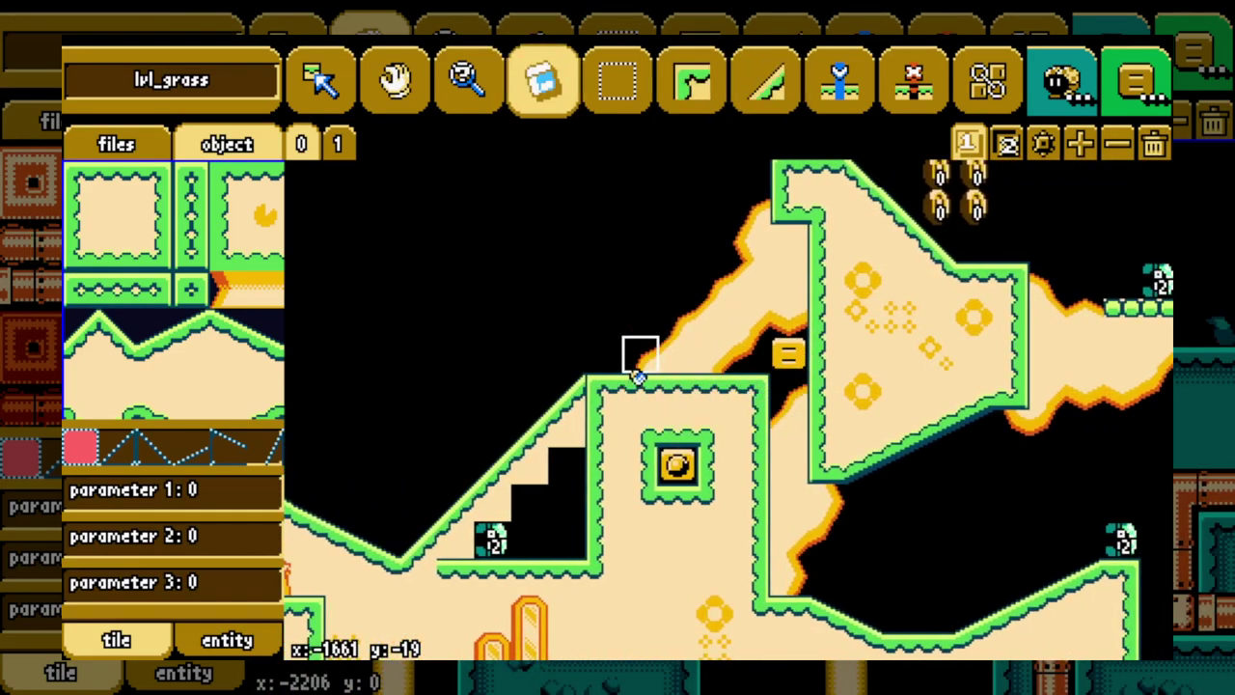
key(Left)
key(3)
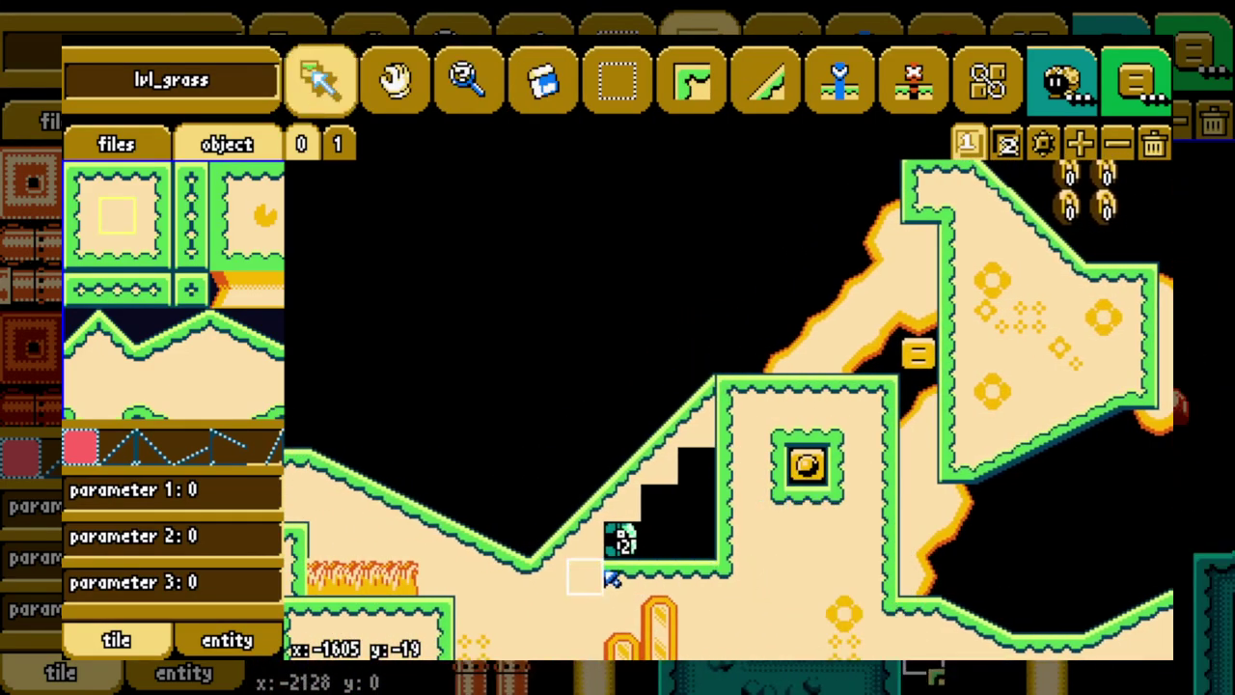
mouse_move(608, 576)
mouse_down()
mouse_move(692, 530)
mouse_move(700, 508)
mouse_up()
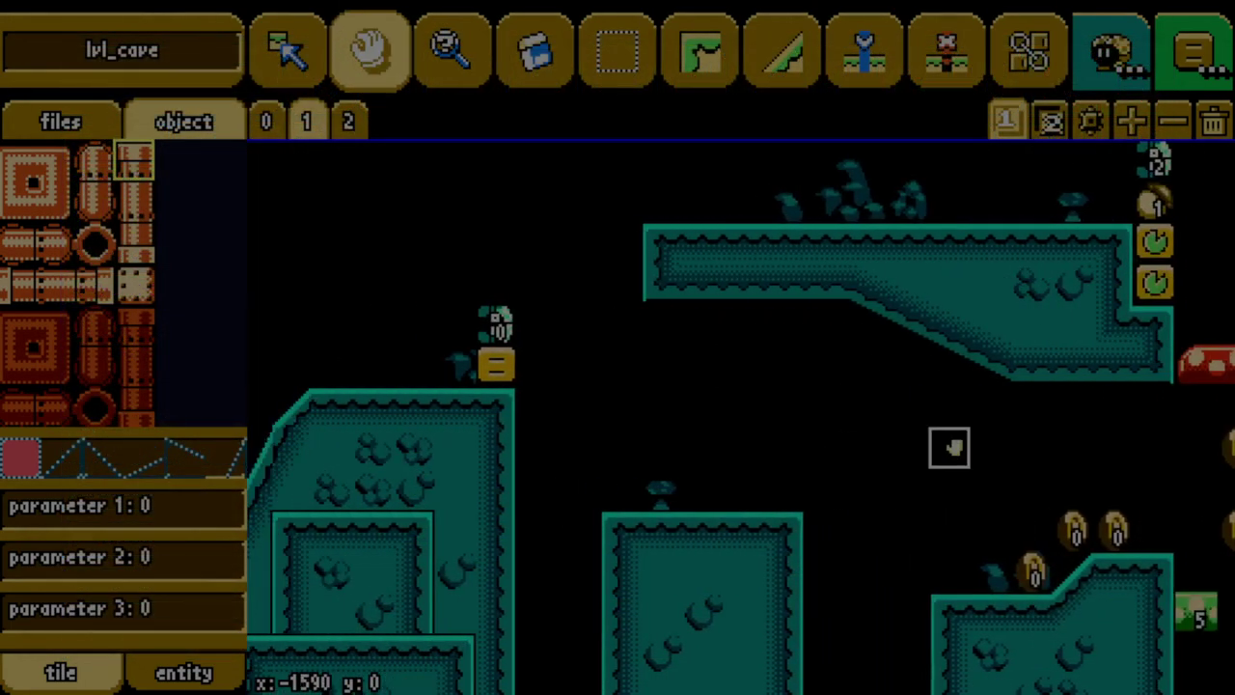
In lvl_cave, place a red pipe column against the middle teal pillar and select part of it.
key(Left)
click(661, 532)
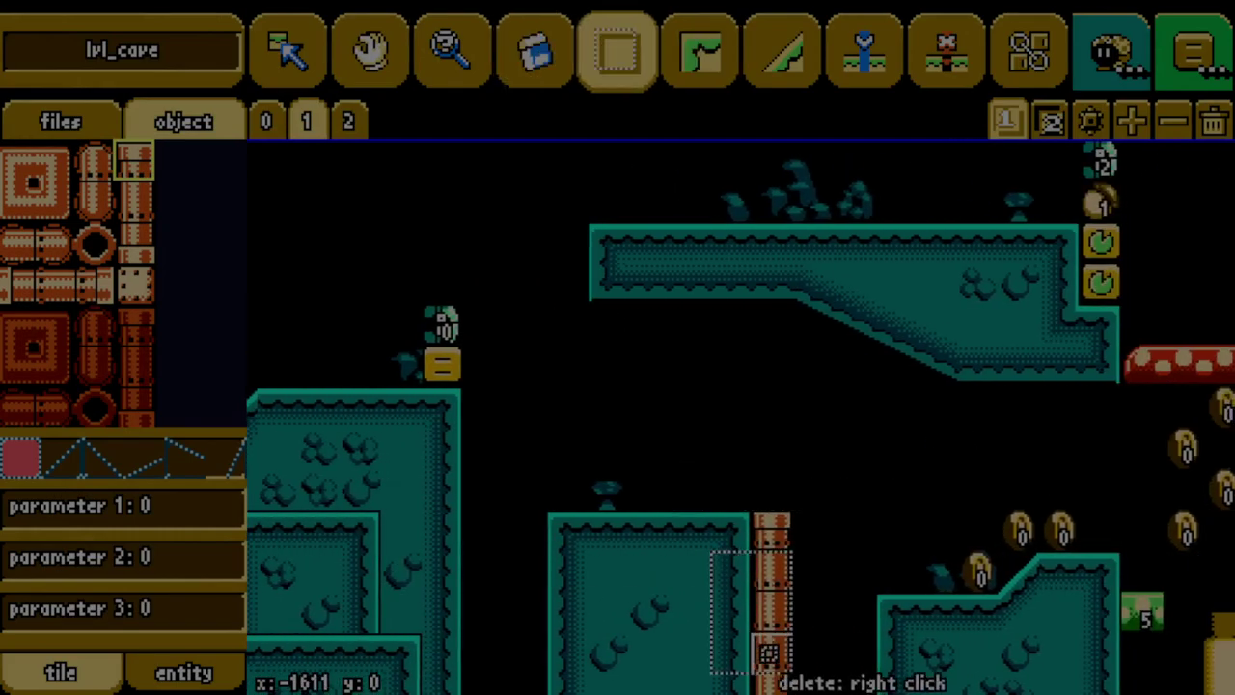
drag(769, 666, 771, 687)
key(Left)
key(f)
click(783, 483)
key(ctrl+z)
key(Left)
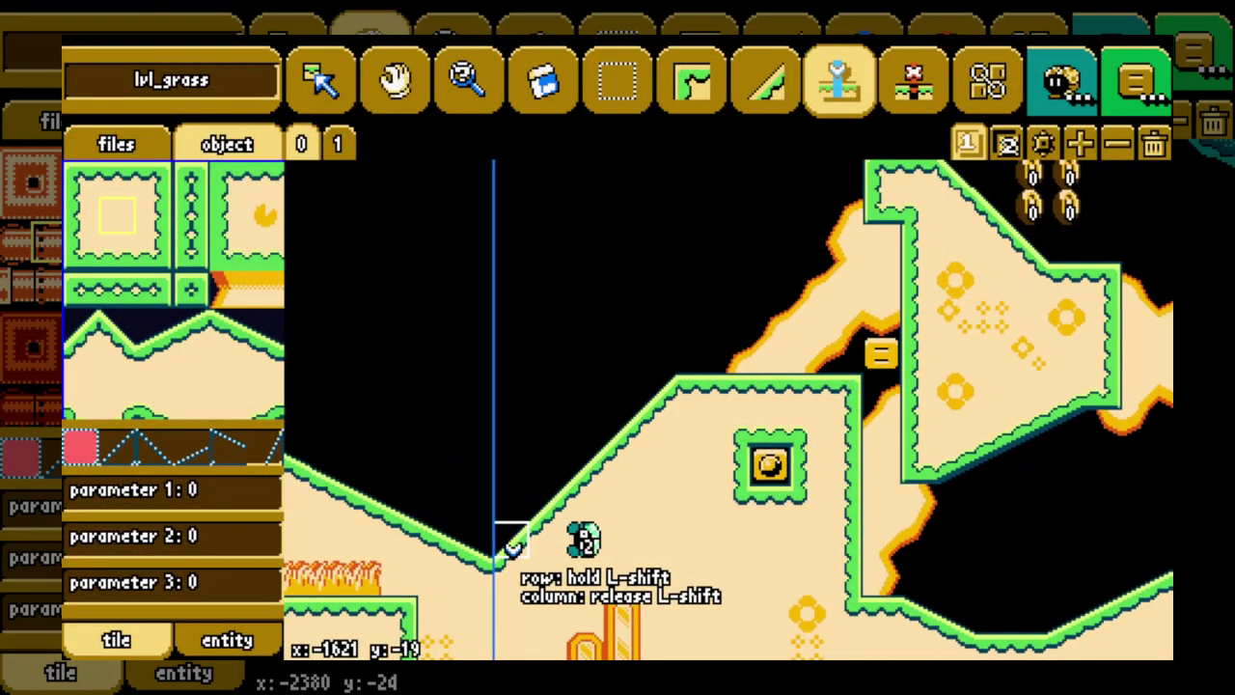
In lvl_grass, insert six empty columns at the valley bottom, just before the rising slope.
click(514, 548)
click(525, 538)
click(534, 531)
click(540, 527)
click(545, 525)
click(548, 524)
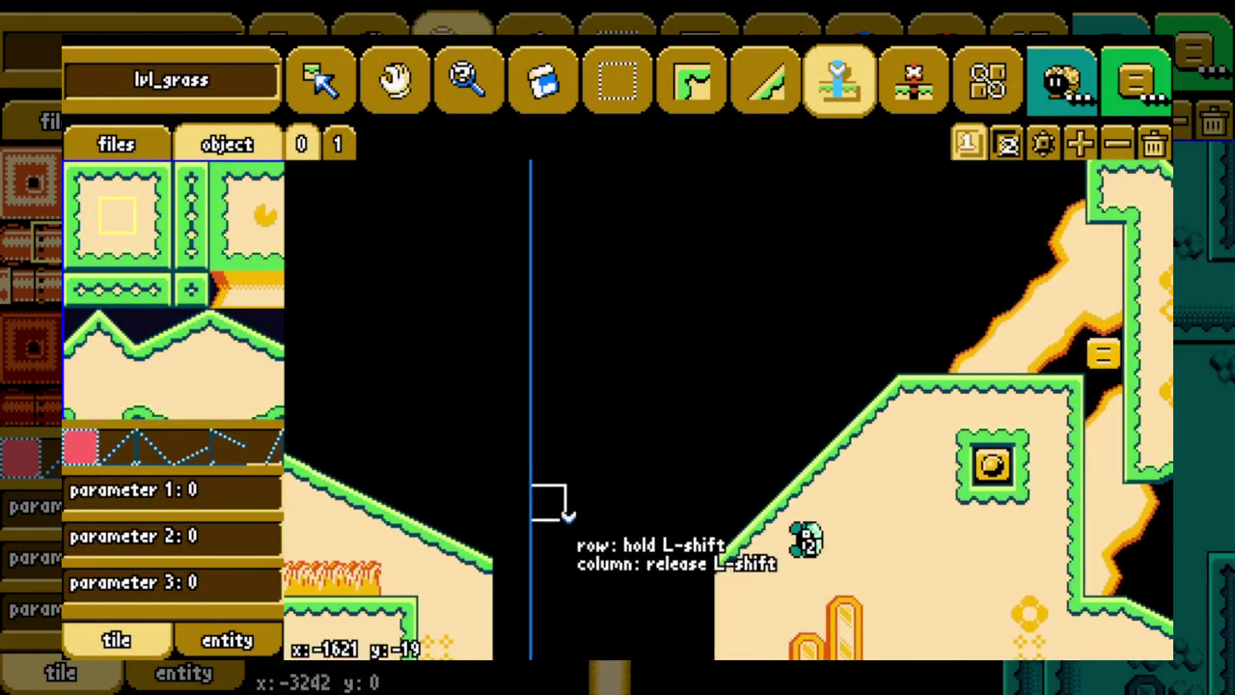
key(Left)
Delete two rows at the top of lvl_grass and insert one empty row back at the top.
key(9)
middle_drag(827, 398, 698, 444)
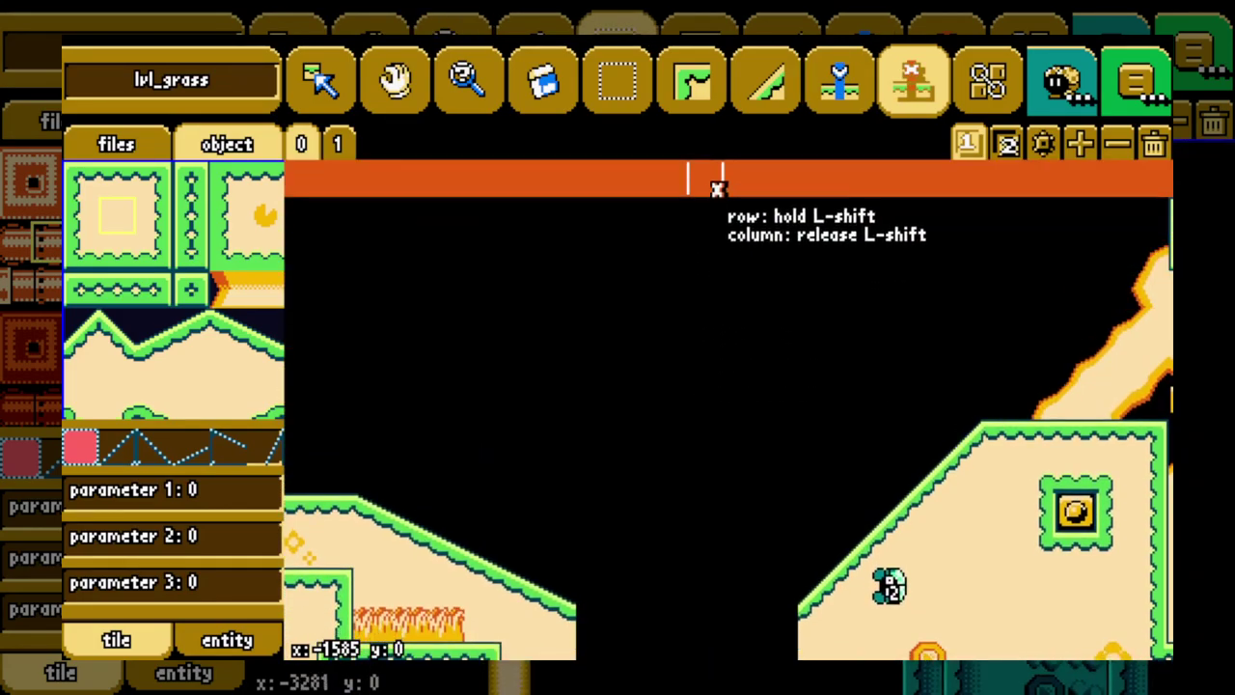
shift+click(721, 189)
shift+click(720, 189)
mouse_move(720, 186)
right_down()
mouse_move(724, 376)
mouse_move(691, 476)
right_up()
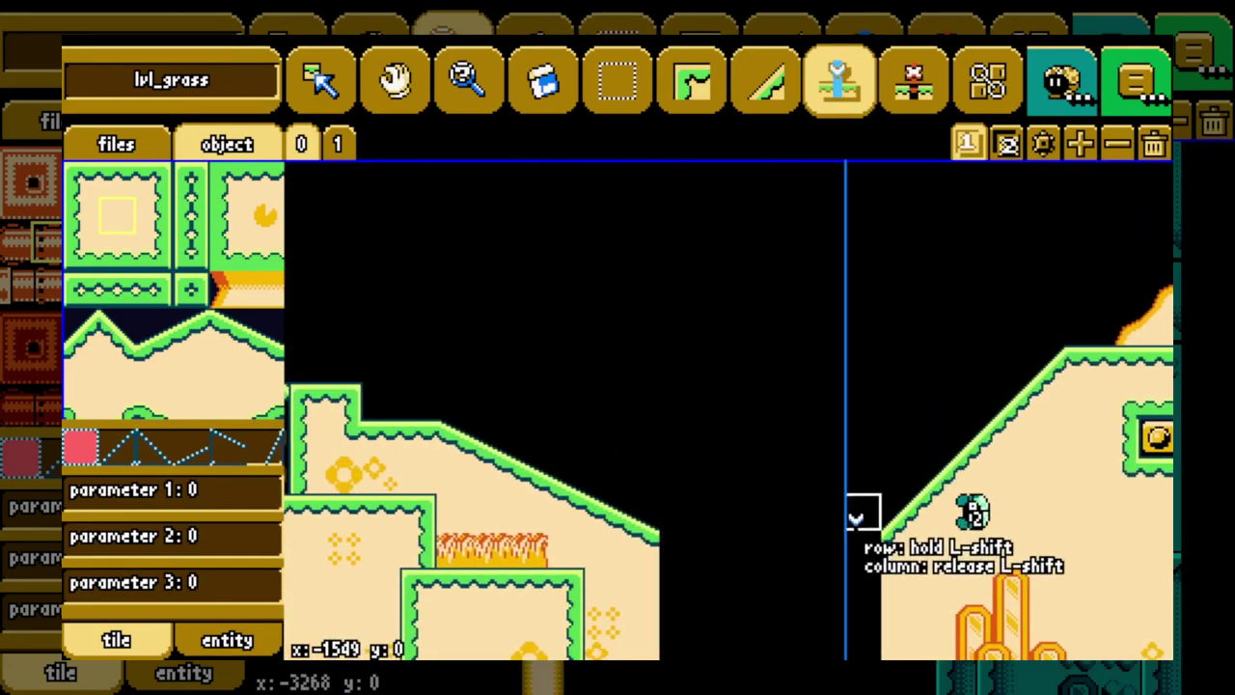
middle_drag(783, 266, 783, 331)
shift+click(767, 191)
middle_drag(857, 492, 825, 390)
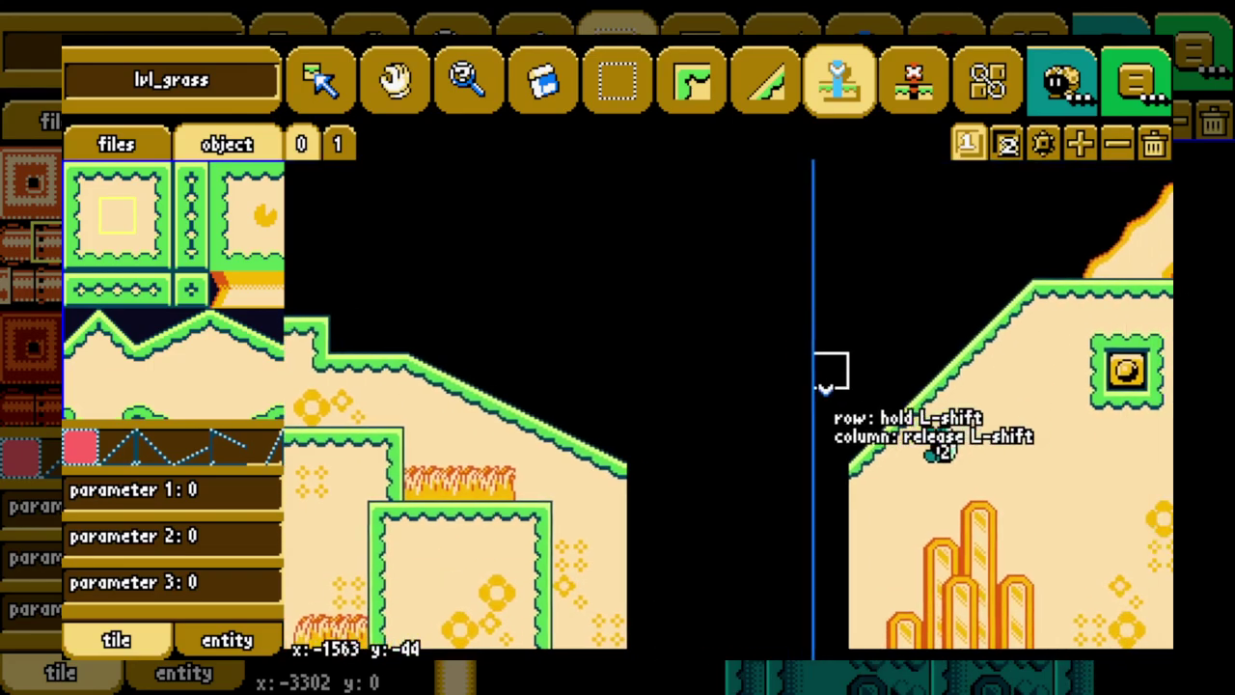
Fill the valley gap with a waterfall rectangle and replace it with the bordered grass terrain style.
right_drag(825, 386, 650, 417)
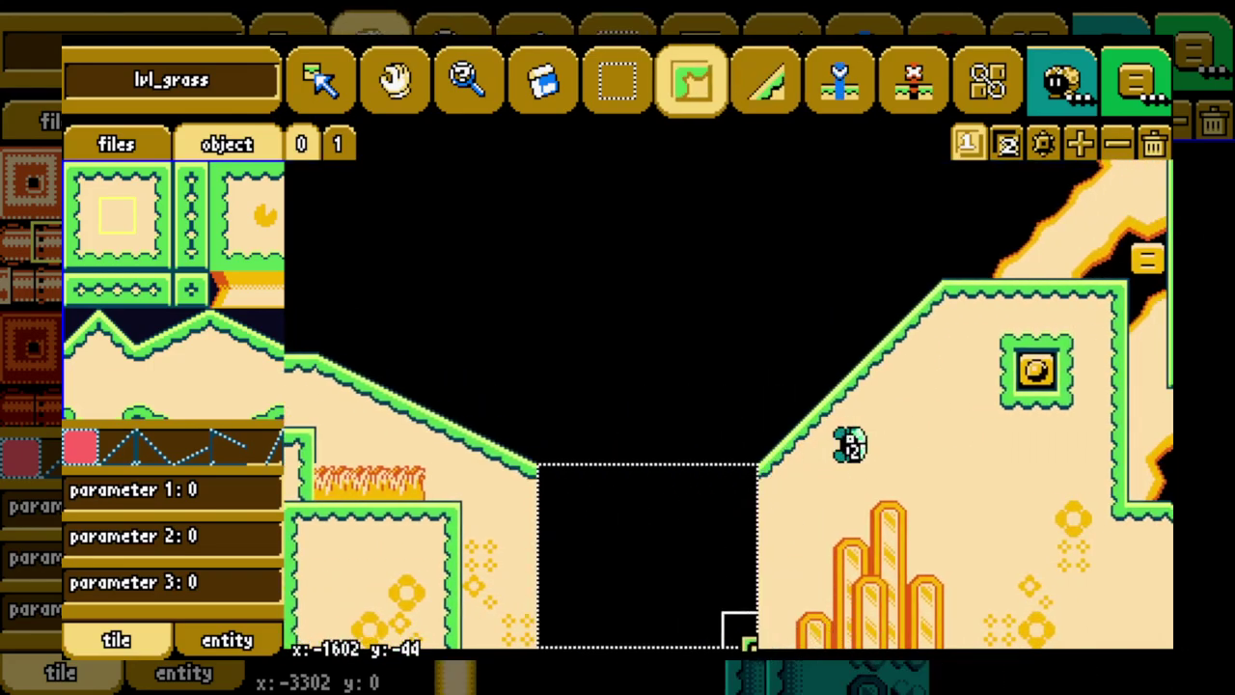
right_click(679, 425)
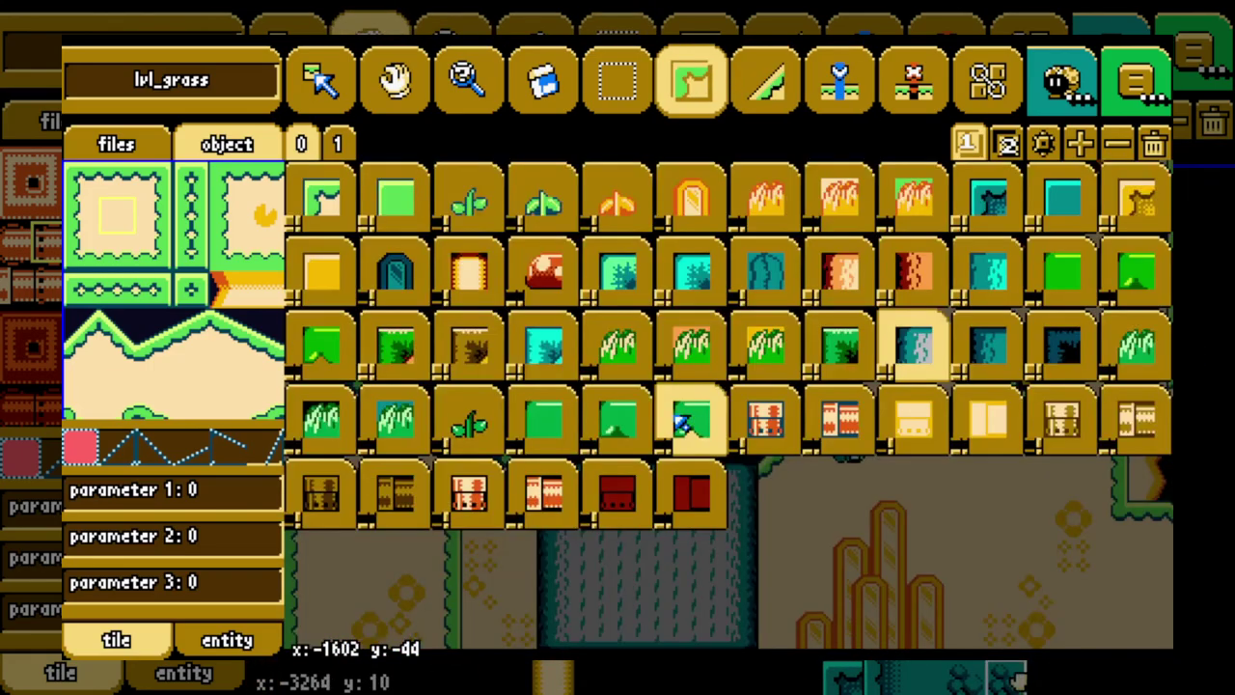
click(329, 212)
click(637, 560)
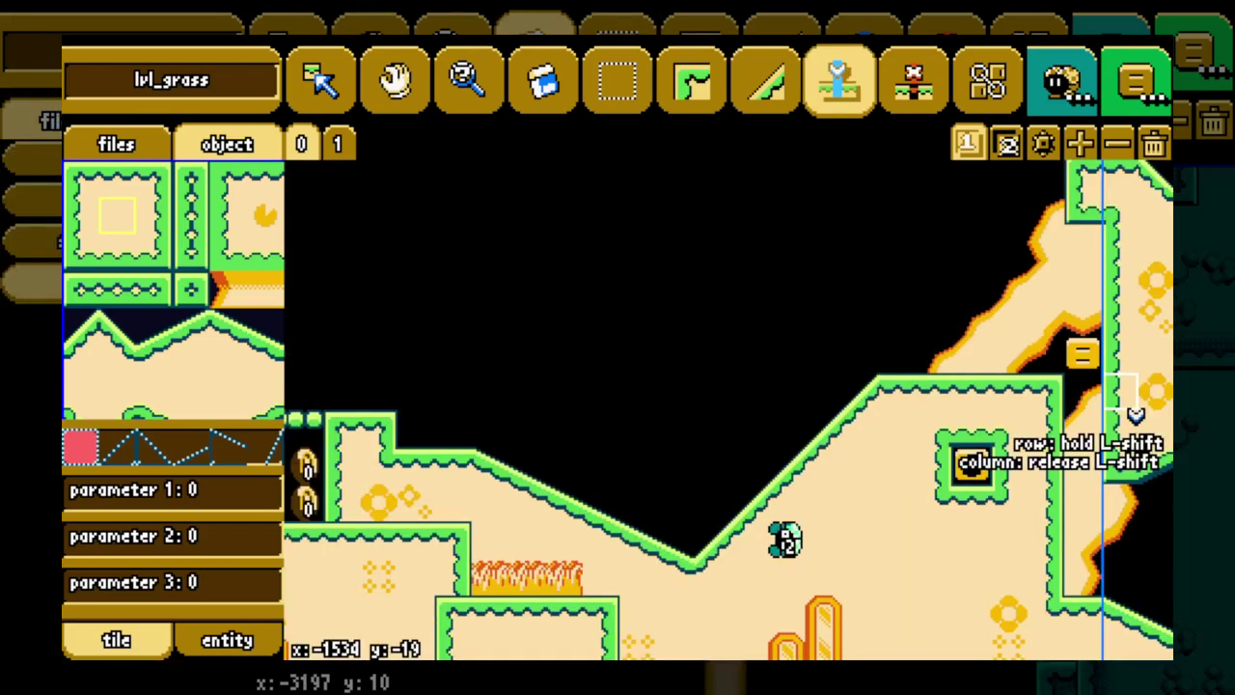
Link the door on the grass hill in section 0 to the door above the terrain block in section 1.
key(Right)
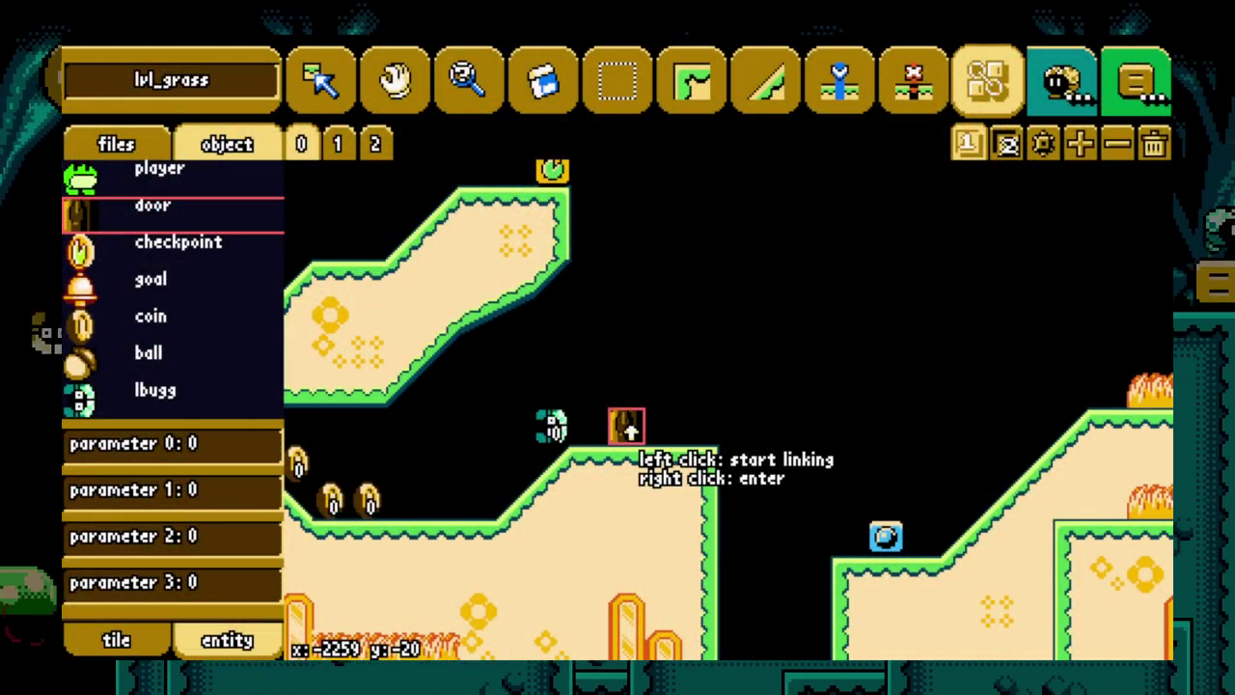
click(622, 425)
click(340, 143)
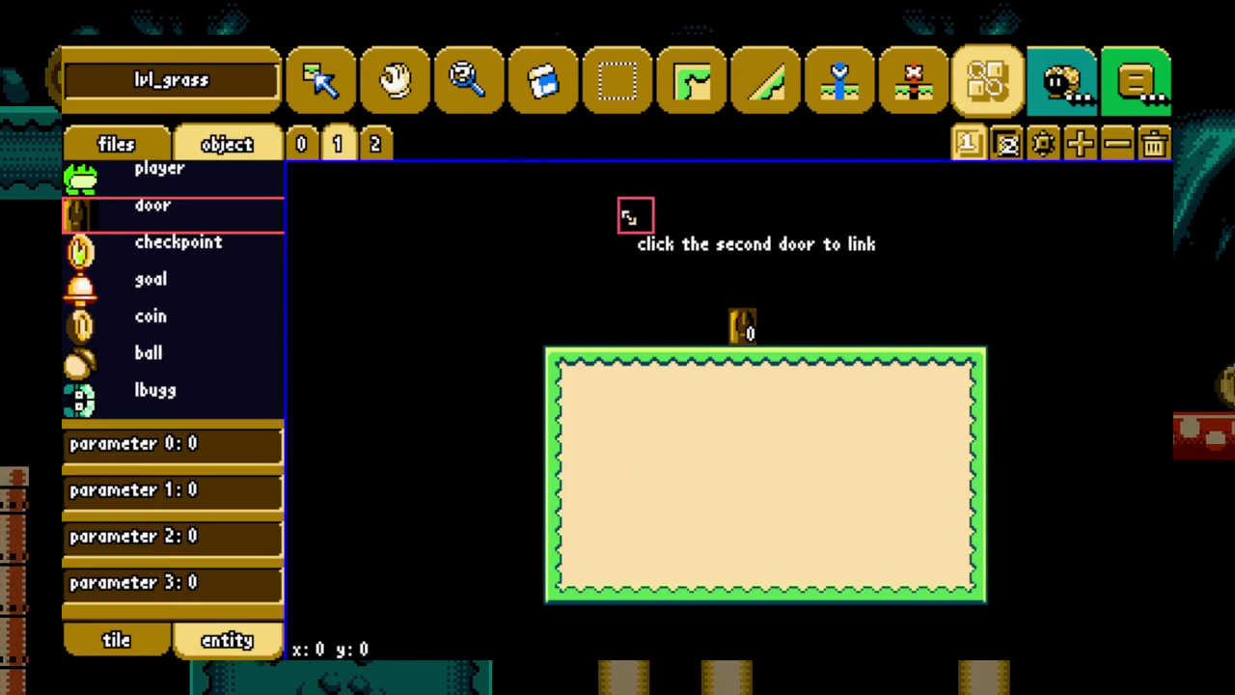
click(741, 326)
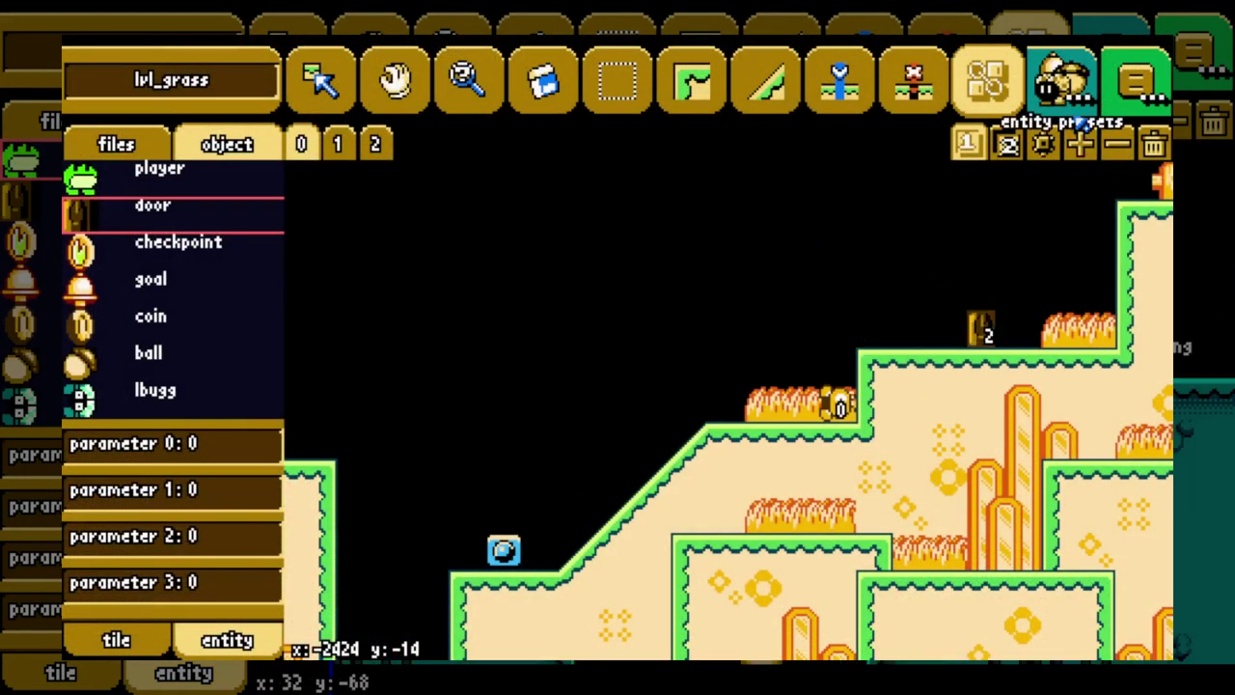
In section 0, place an lbugg enemy above the dry grass slope and paint a diagonal cluster of coins over the gap.
click(1071, 95)
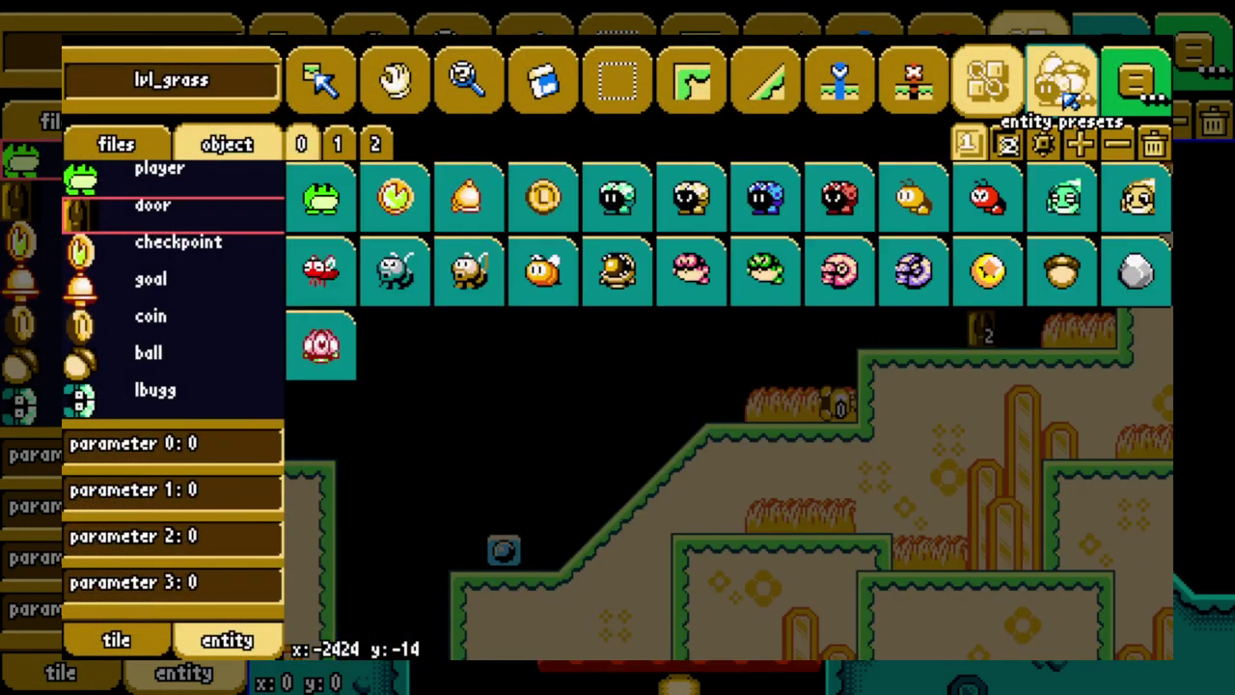
click(672, 278)
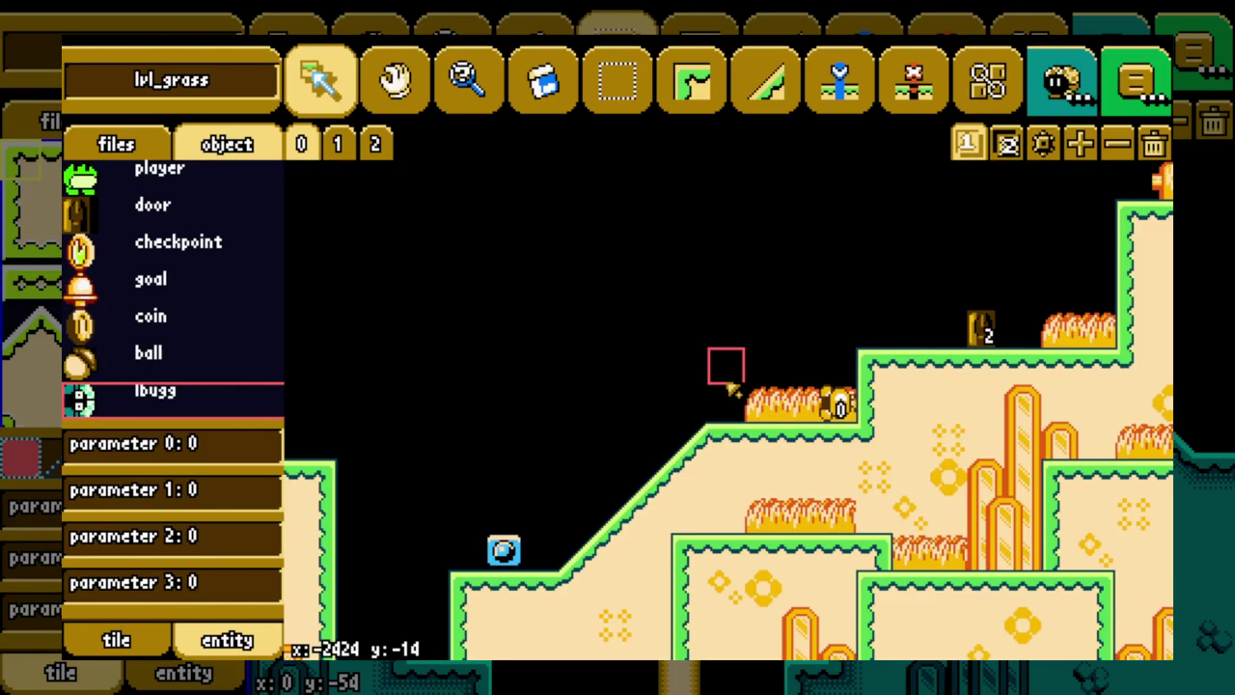
click(1061, 85)
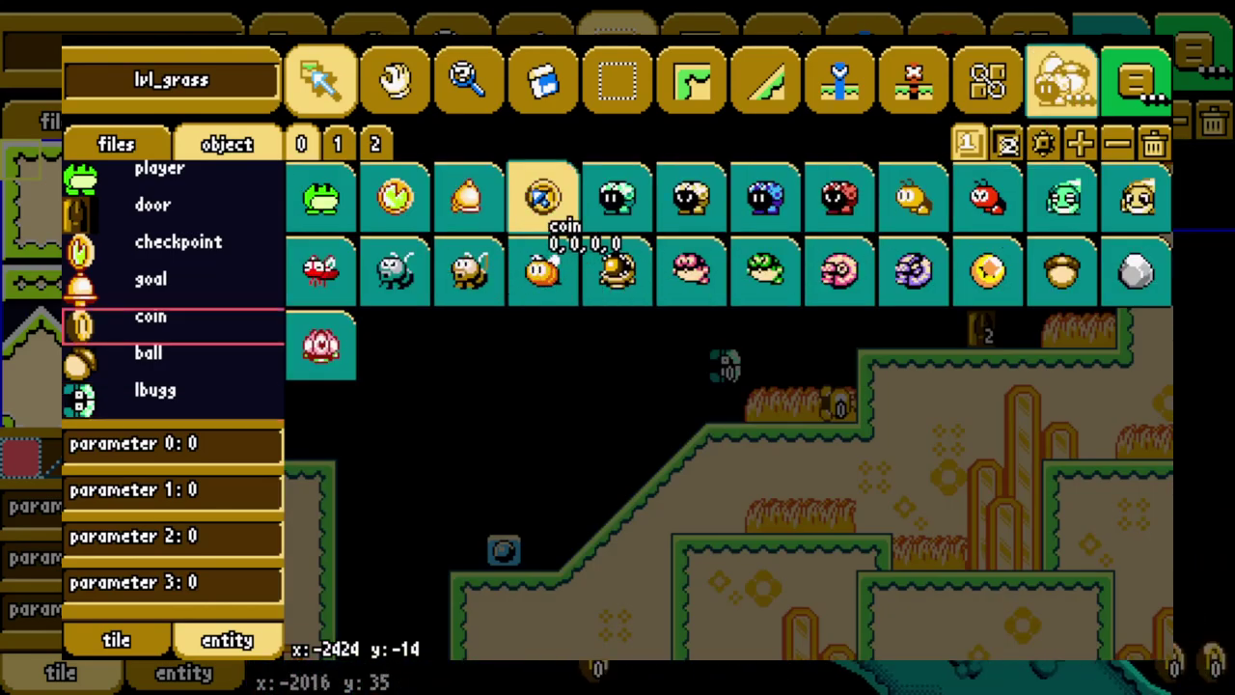
click(543, 197)
key(Left)
drag(658, 401, 569, 274)
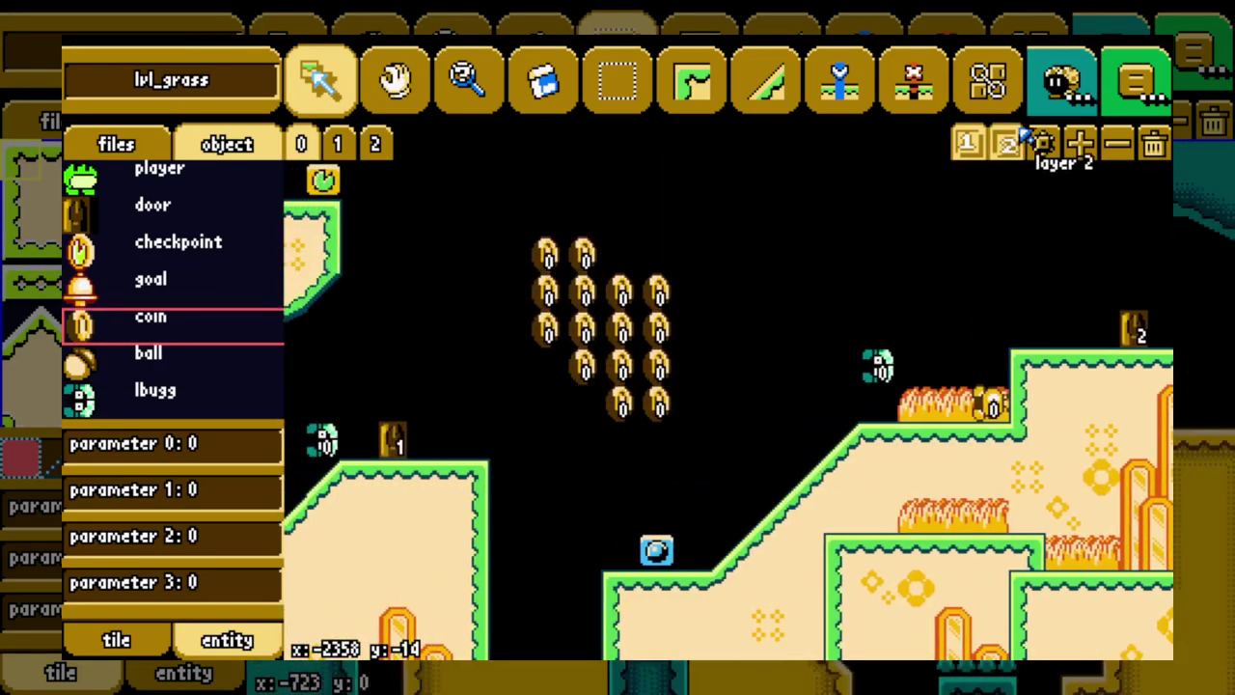
Place the ball preset with parameter 0 of 8 beside the blue ball block and choose the bee preset.
click(1058, 89)
click(1008, 282)
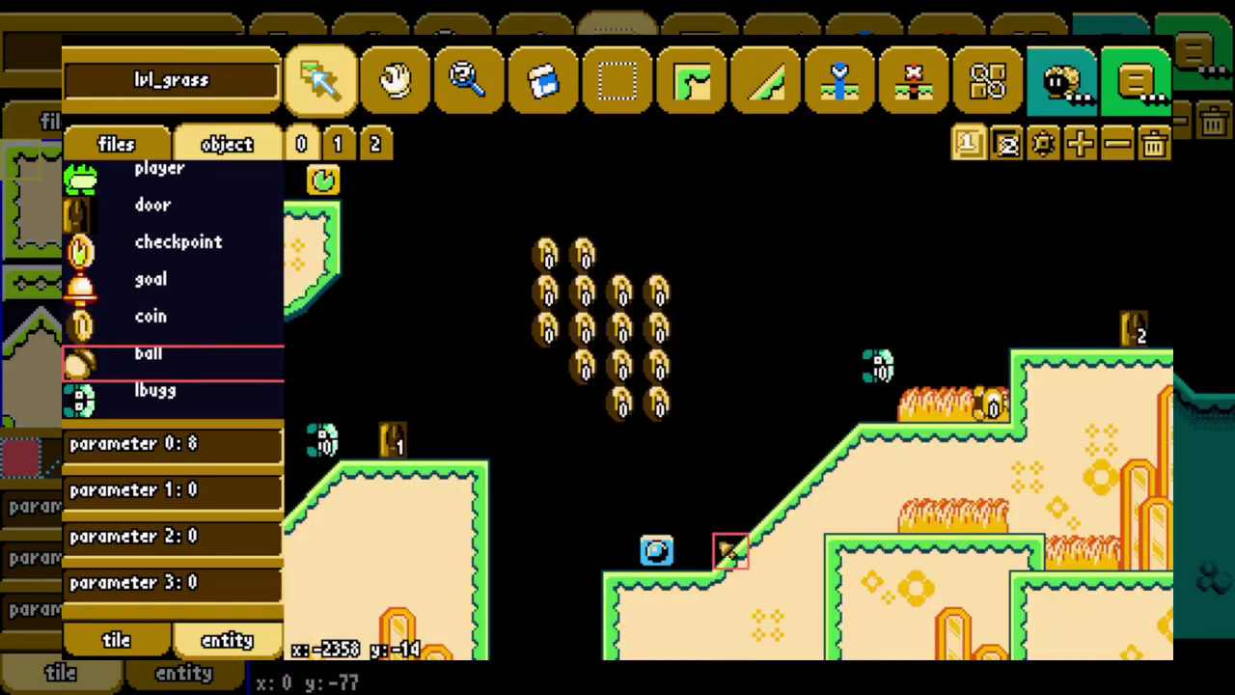
click(1062, 87)
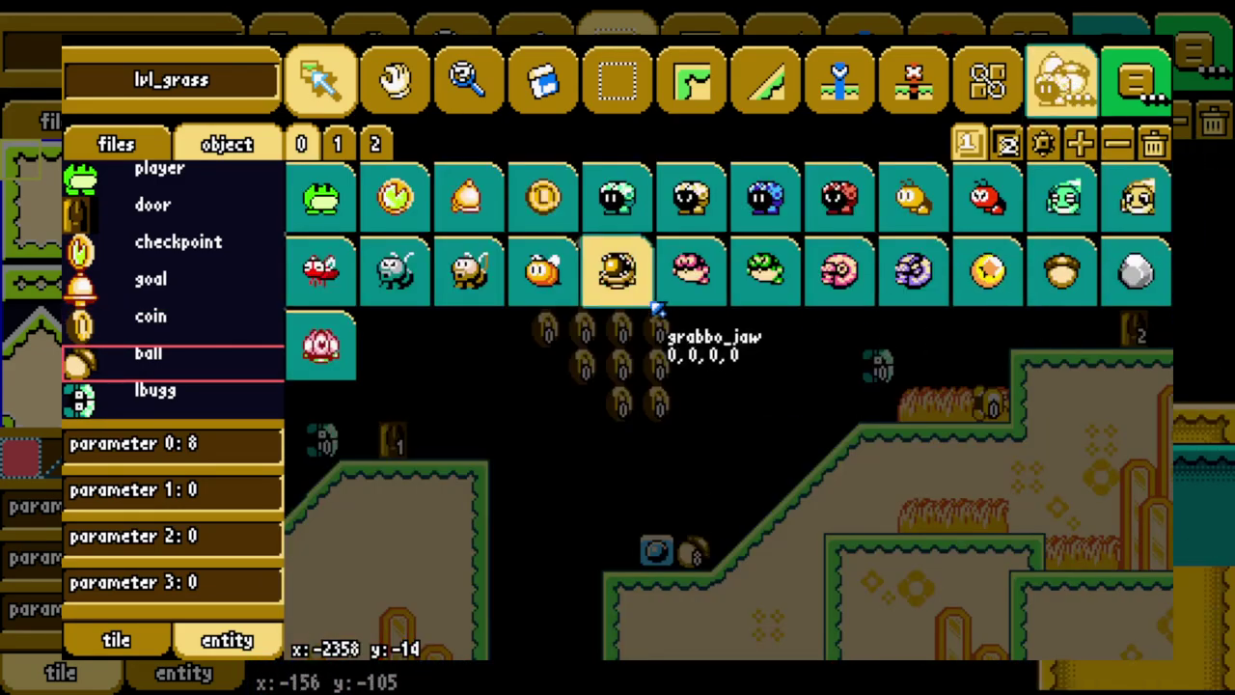
click(552, 294)
key(Left)
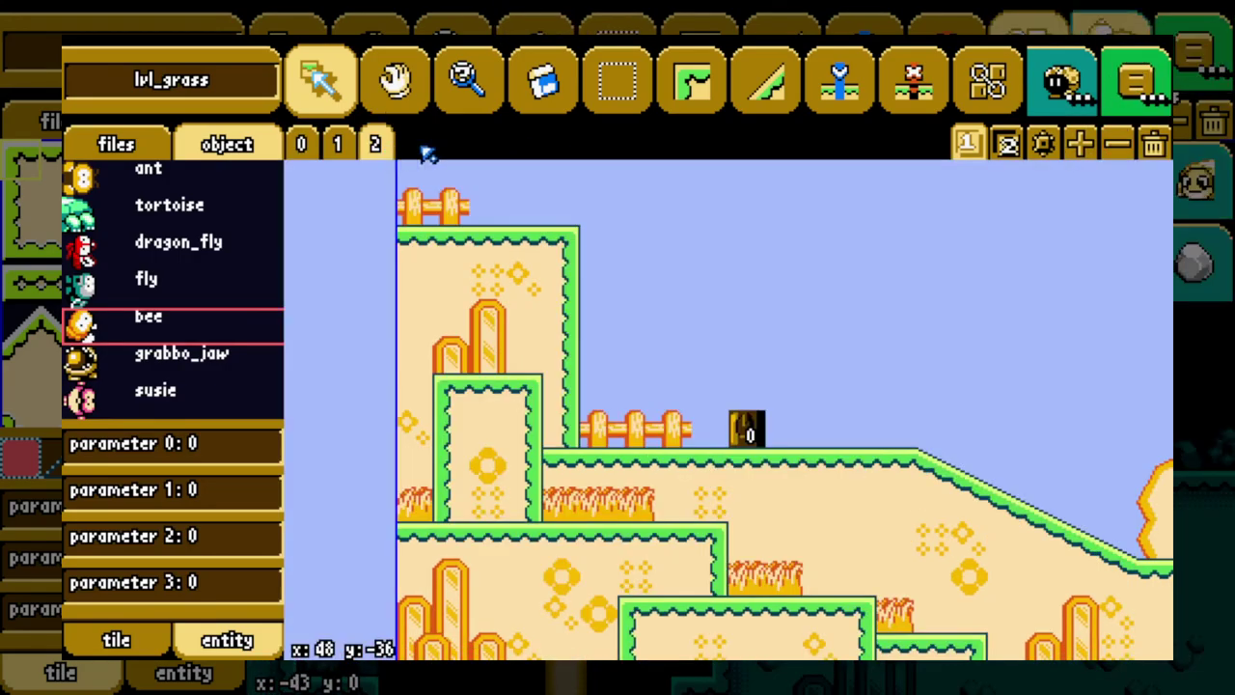
Place water surface tile presets in the sky of section 2 to form a continuous six-tile strip.
click(1143, 85)
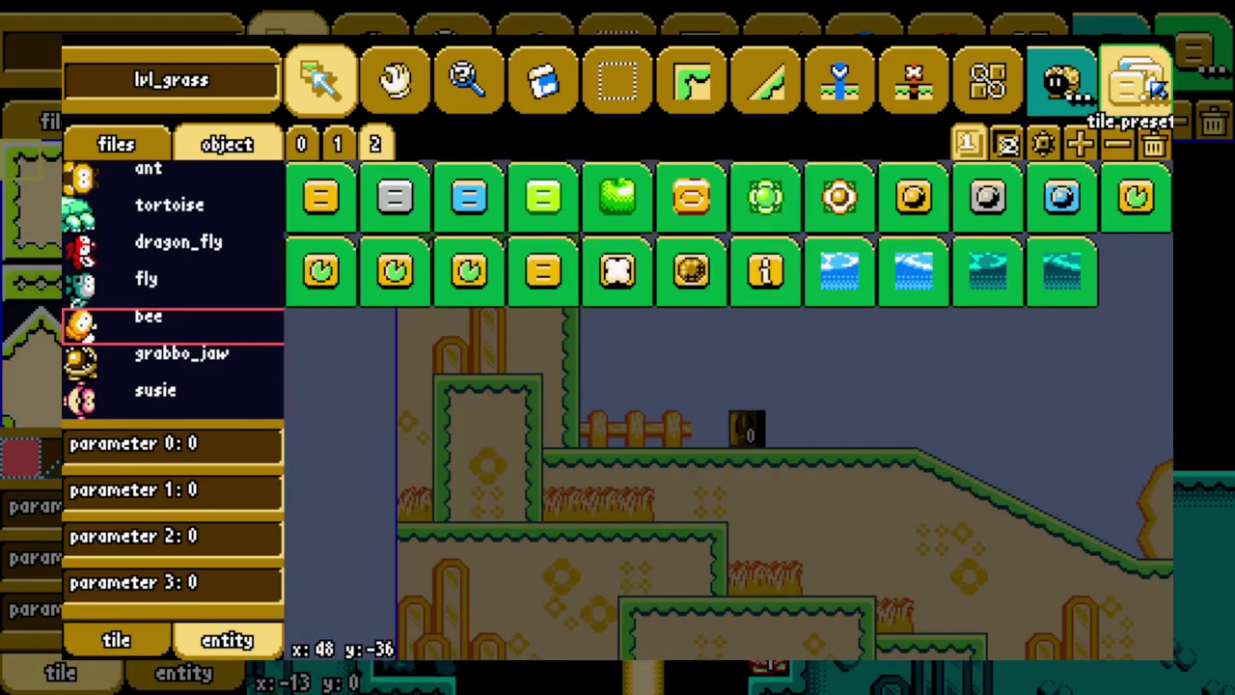
click(793, 280)
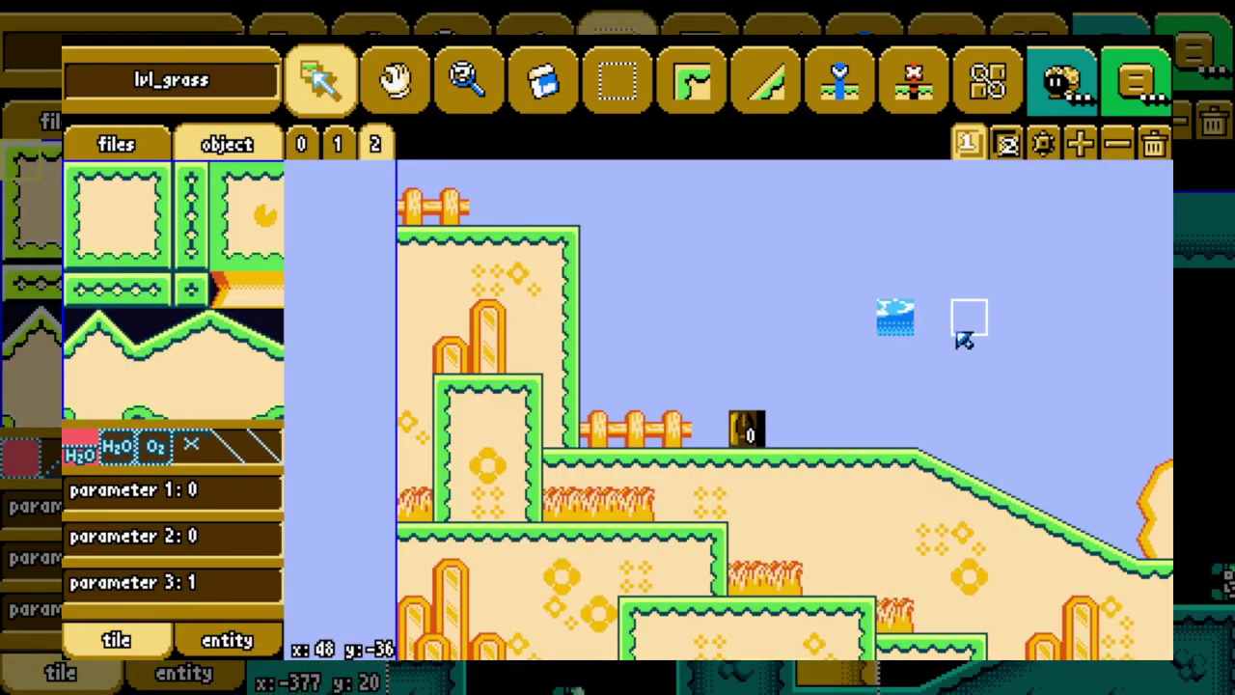
click(963, 340)
key(Right)
click(1141, 85)
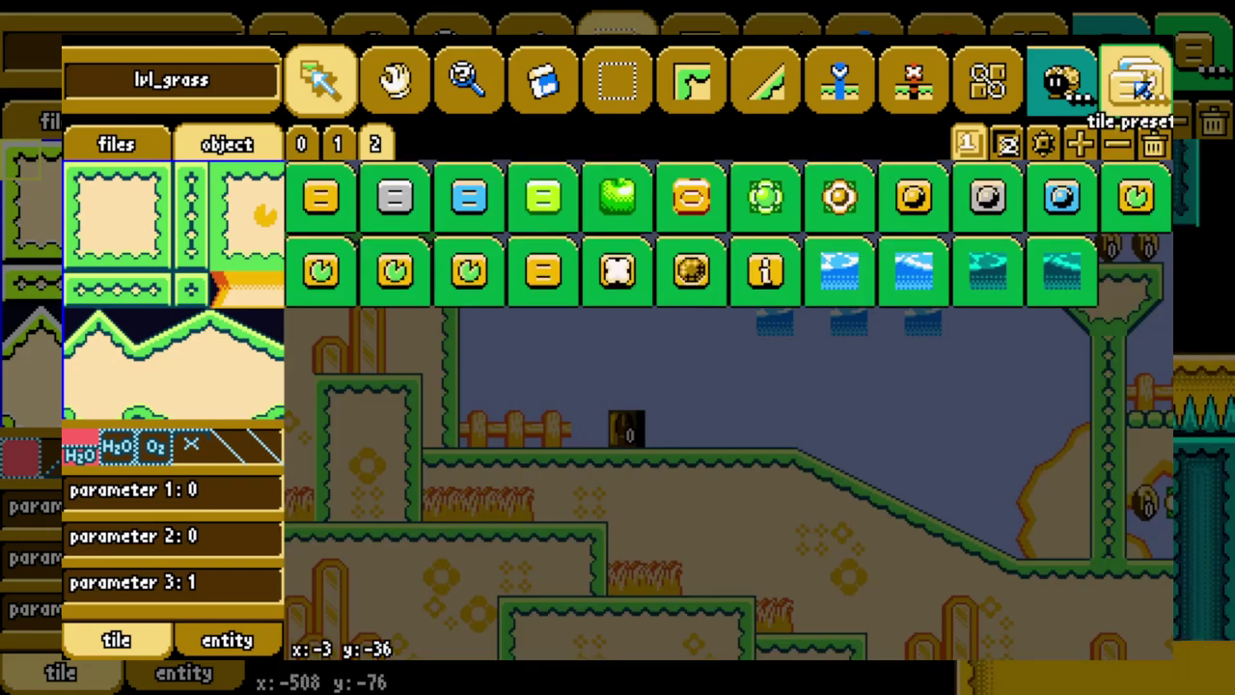
click(945, 280)
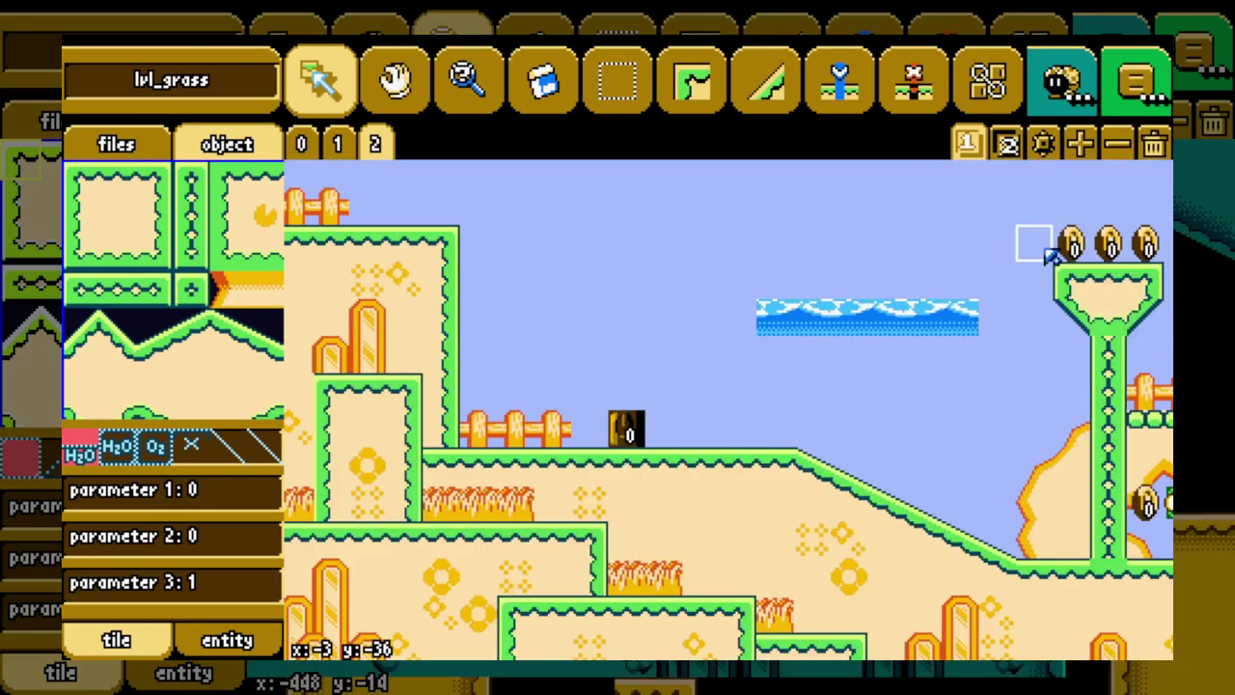
Place a row of three item block (gear) presets above the wooden fence in section 2.
click(1137, 89)
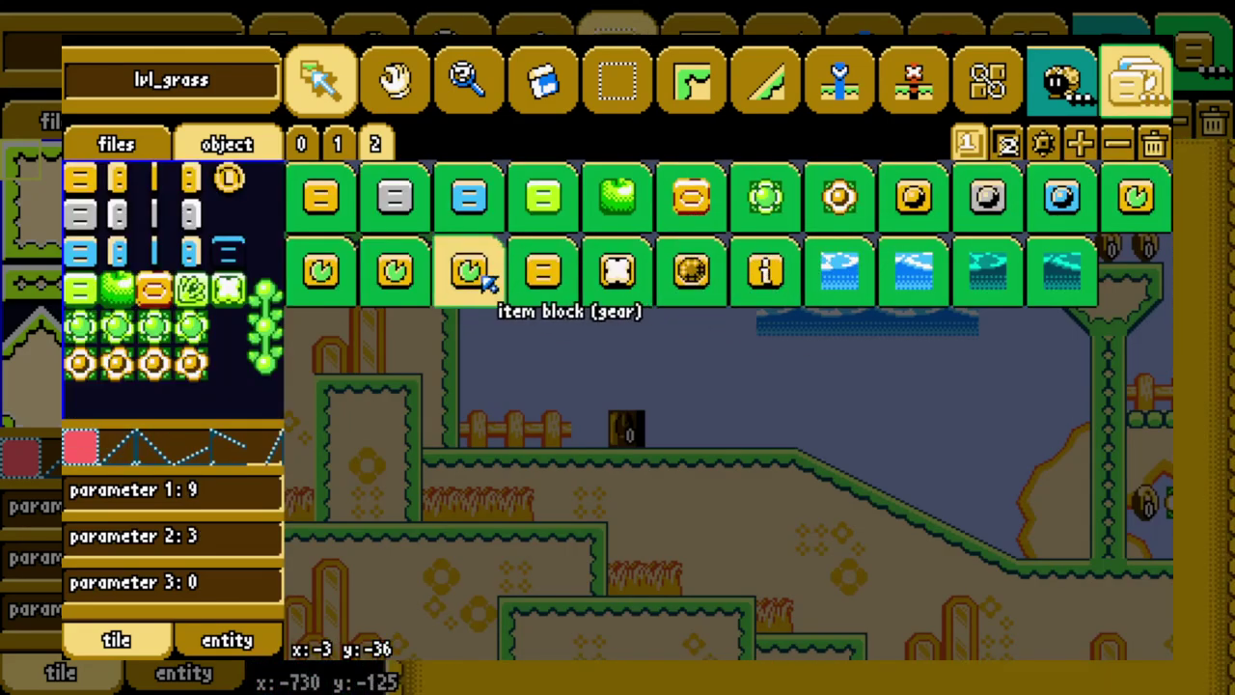
click(469, 270)
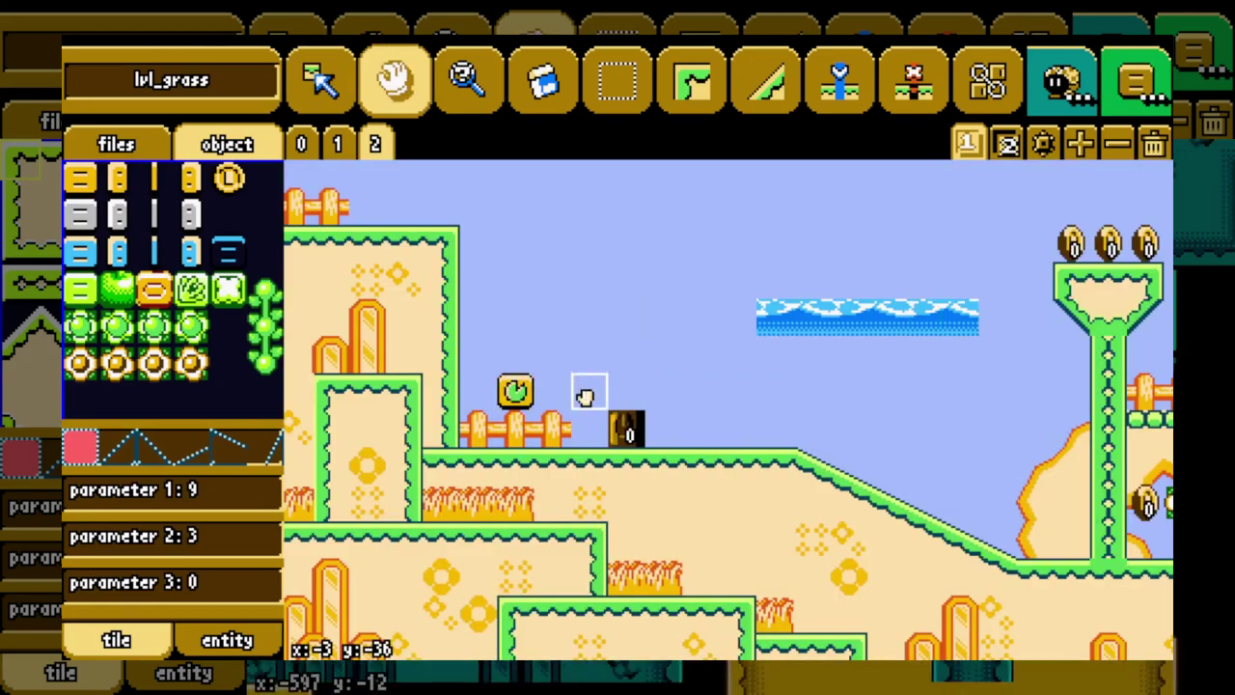
drag(553, 354, 529, 282)
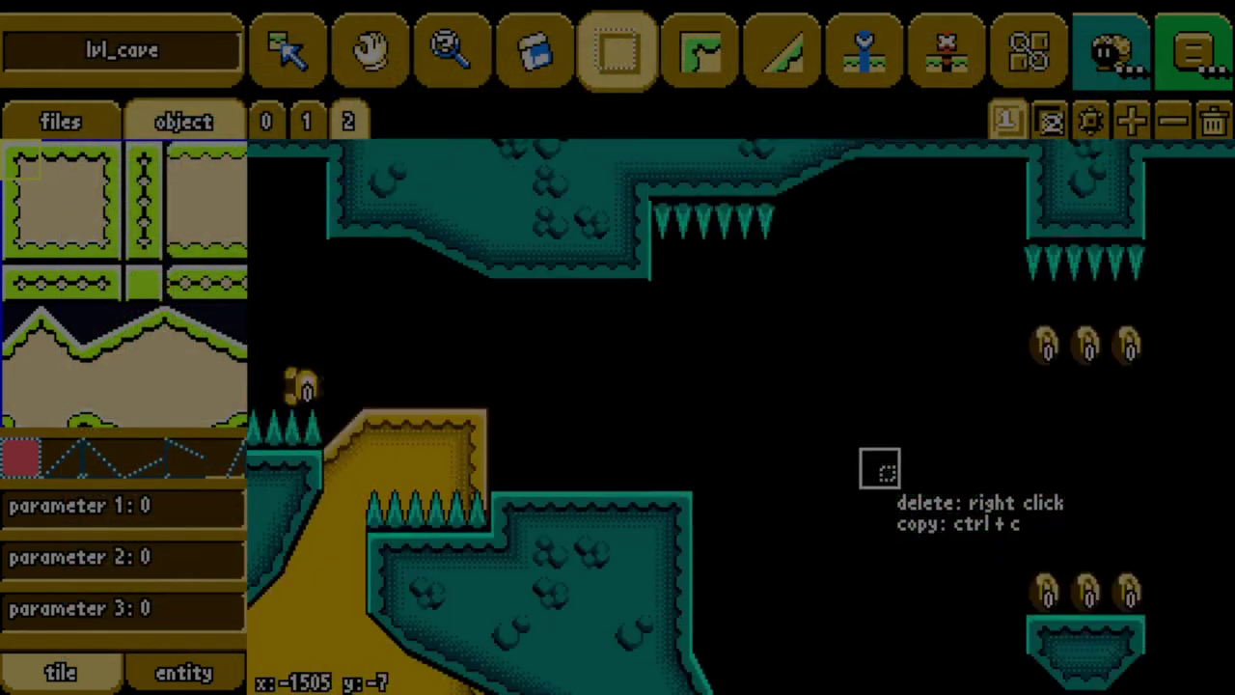
In lvl_cave, copy the region with the coin-topped platform and column, paste it three rows higher and delete the leftover tiles.
key(d)
key(s)
drag(437, 258, 850, 666)
key(ctrl+c)
key(w)
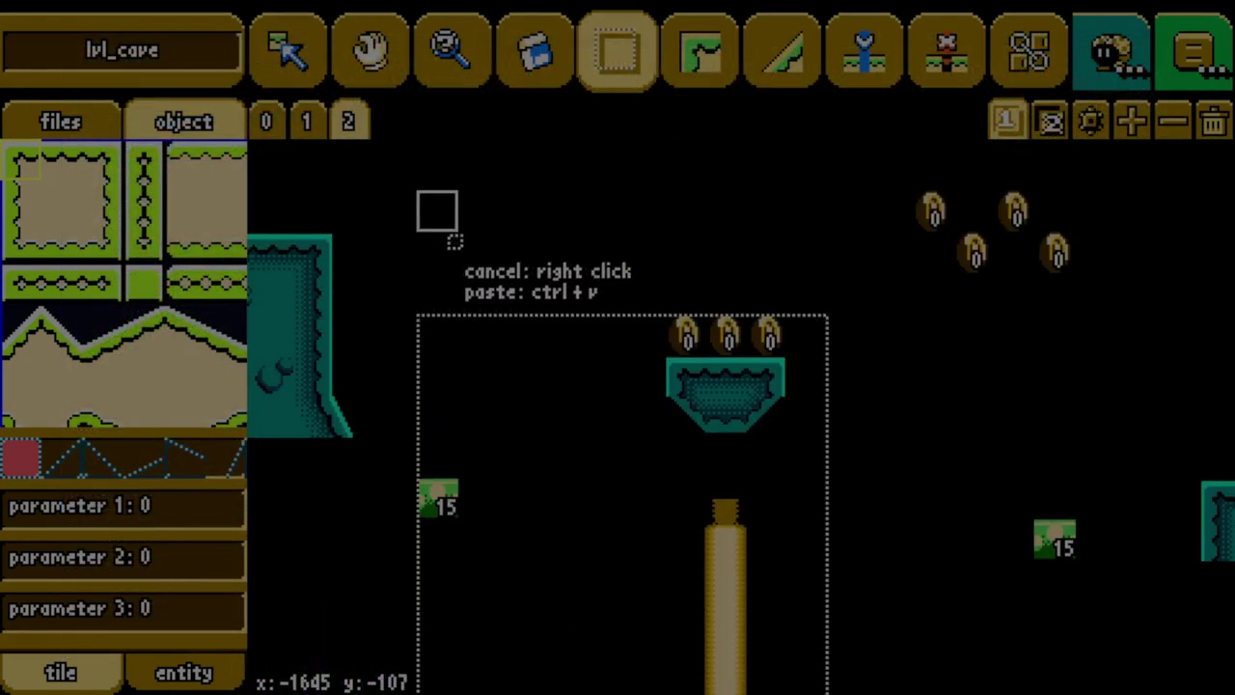
key(ctrl+v)
key(s)
drag(767, 583, 729, 519)
right_click(729, 519)
Copy the region with the small teal block and its neighbouring column, paste it higher and clear the leftover tiles.
key(w)
key(d)
key(s)
drag(627, 289, 960, 540)
key(ctrl+c)
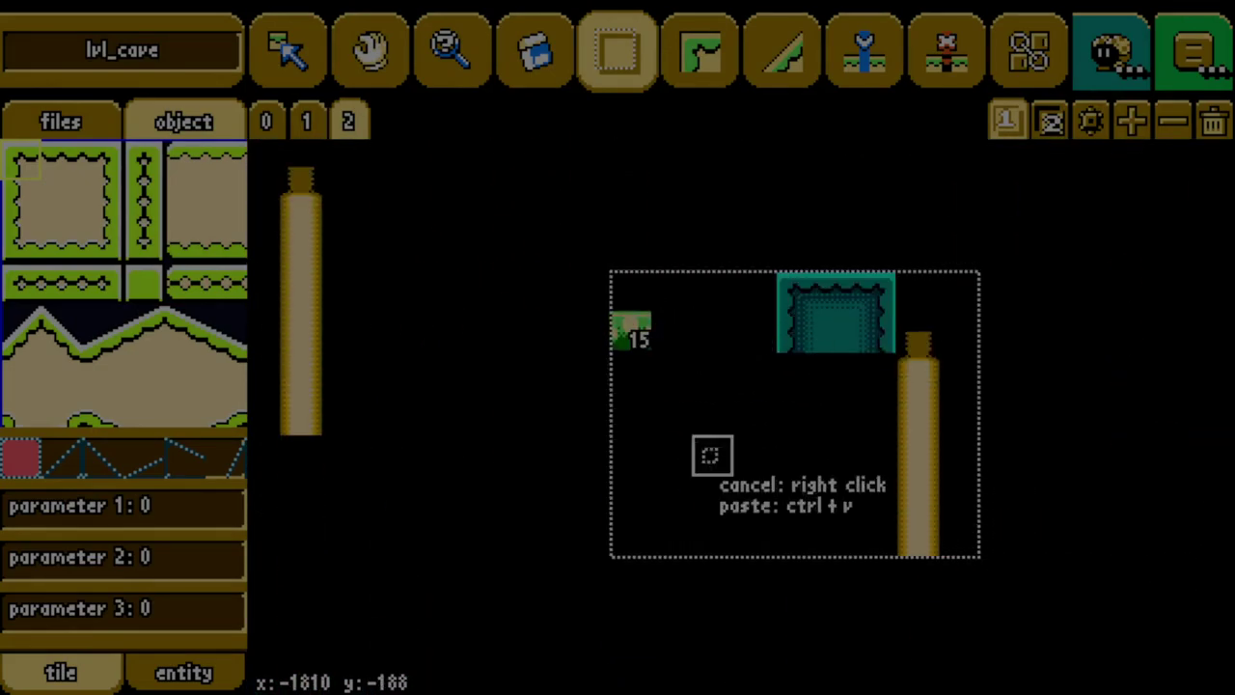
key(ctrl+v)
key(s)
drag(922, 492, 894, 421)
right_click(894, 421)
Copy the next stretch of cave objects, paste it higher to match the raised regions and clear the remainder.
key(w)
key(d)
drag(494, 260, 485, 576)
key(w)
key(ctrl+c)
key(ctrl+v)
key(s)
right_click(485, 576)
Remove the protrusion from the underside of the teal ceiling above the curved ledge and make that stretch flat.
key(w)
key(d)
key(a)
drag(894, 297, 1088, 267)
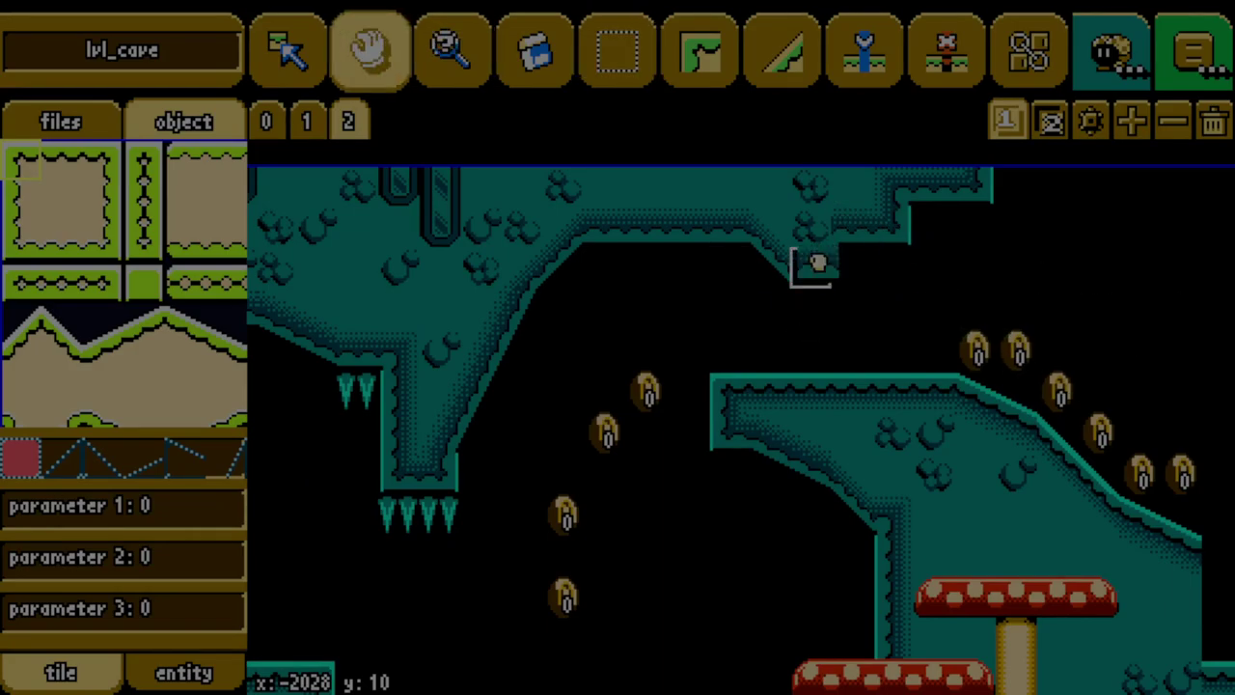
middle_drag(818, 263, 646, 238)
right_drag(596, 241, 681, 247)
middle_drag(1109, 267, 1000, 267)
mouse_move(976, 366)
middle_down()
mouse_move(896, 369)
mouse_move(738, 294)
middle_up()
Delete two tile columns beside the mushroom platforms and insert two columns farther along the level.
key(Delete)
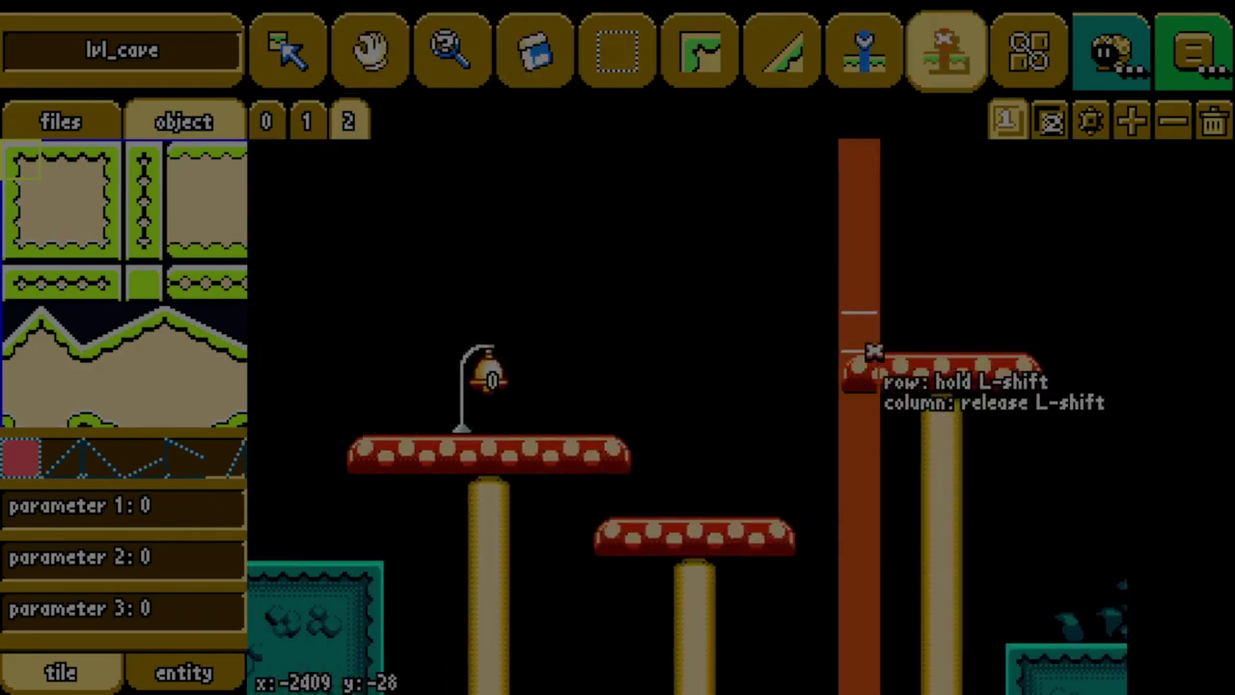
middle_drag(874, 352, 1125, 440)
click(1071, 436)
click(1071, 437)
middle_drag(1196, 560, 1094, 418)
middle_drag(1108, 347, 1138, 435)
key(Insert)
click(976, 465)
middle_drag(1072, 472, 998, 290)
click(1125, 464)
Copy the bell-lamp mushrooms and adjoining terrain block, and paste them three rows higher so the block meets the slope.
key(5)
middle_drag(425, 376, 915, 469)
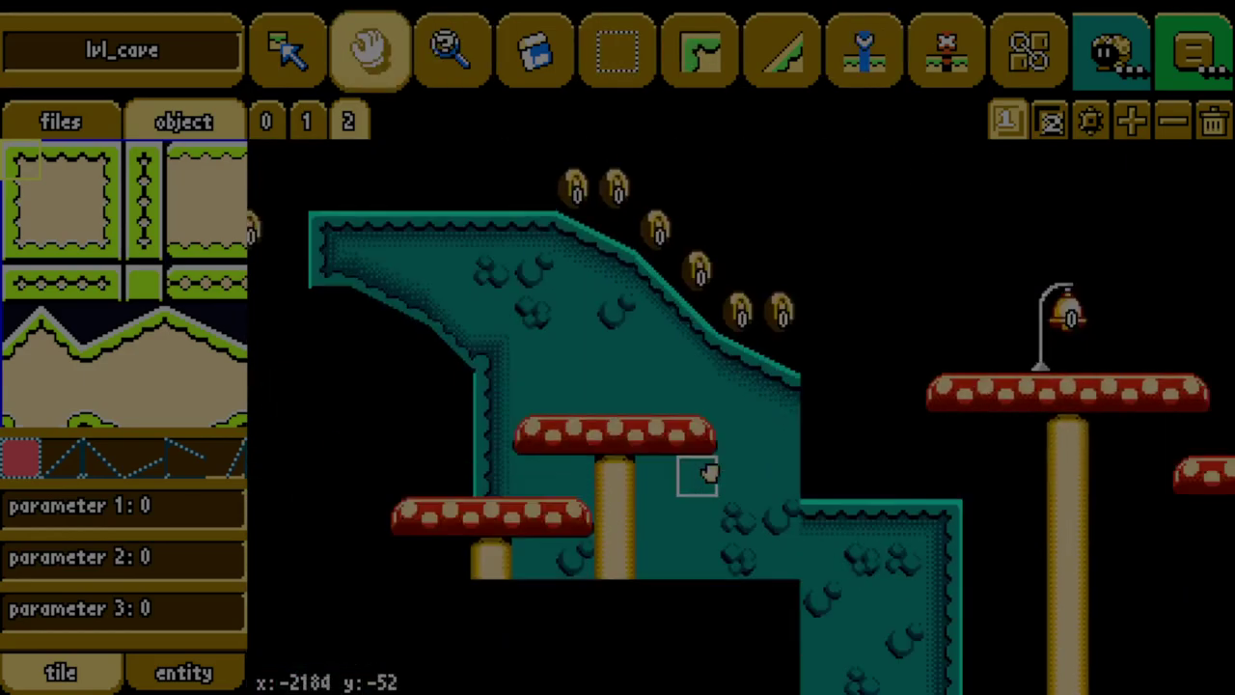
middle_drag(943, 548, 668, 486)
middle_drag(869, 486, 719, 486)
middle_drag(456, 185, 513, 429)
middle_drag(472, 511, 473, 280)
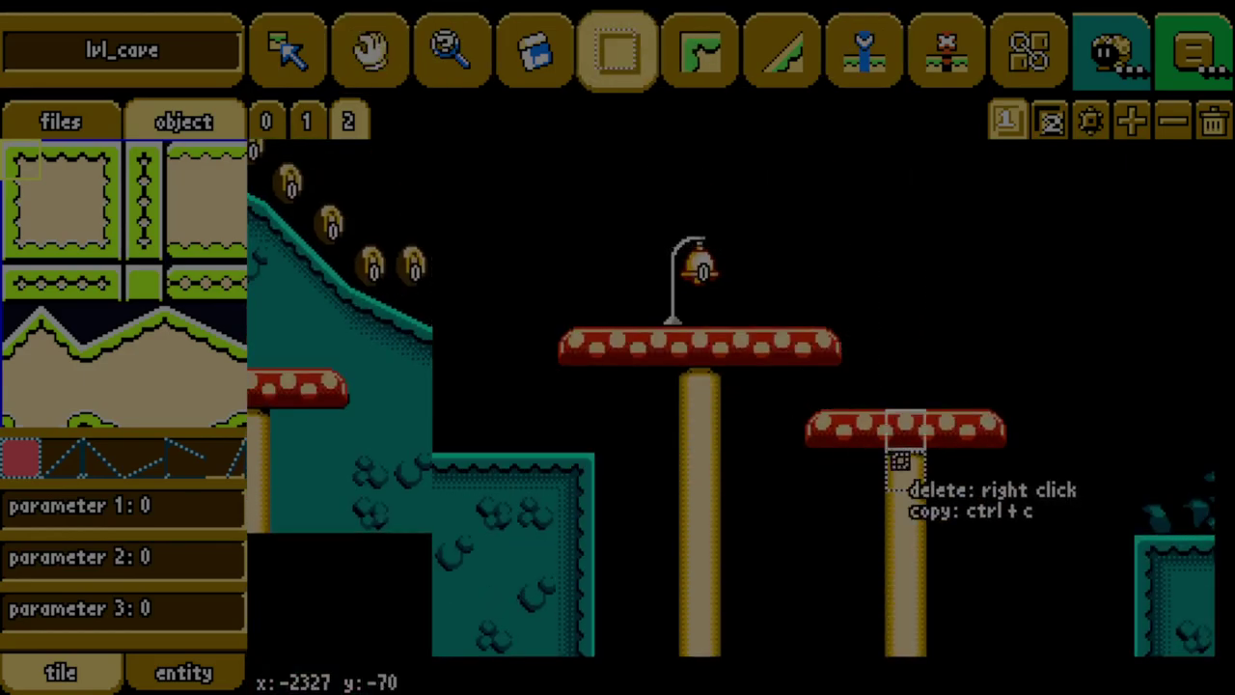
drag(1225, 632, 453, 224)
key(ctrl+c)
middle_drag(726, 448, 777, 325)
key(ctrl+v)
middle_drag(873, 383, 951, 458)
key(Right)
key(Up)
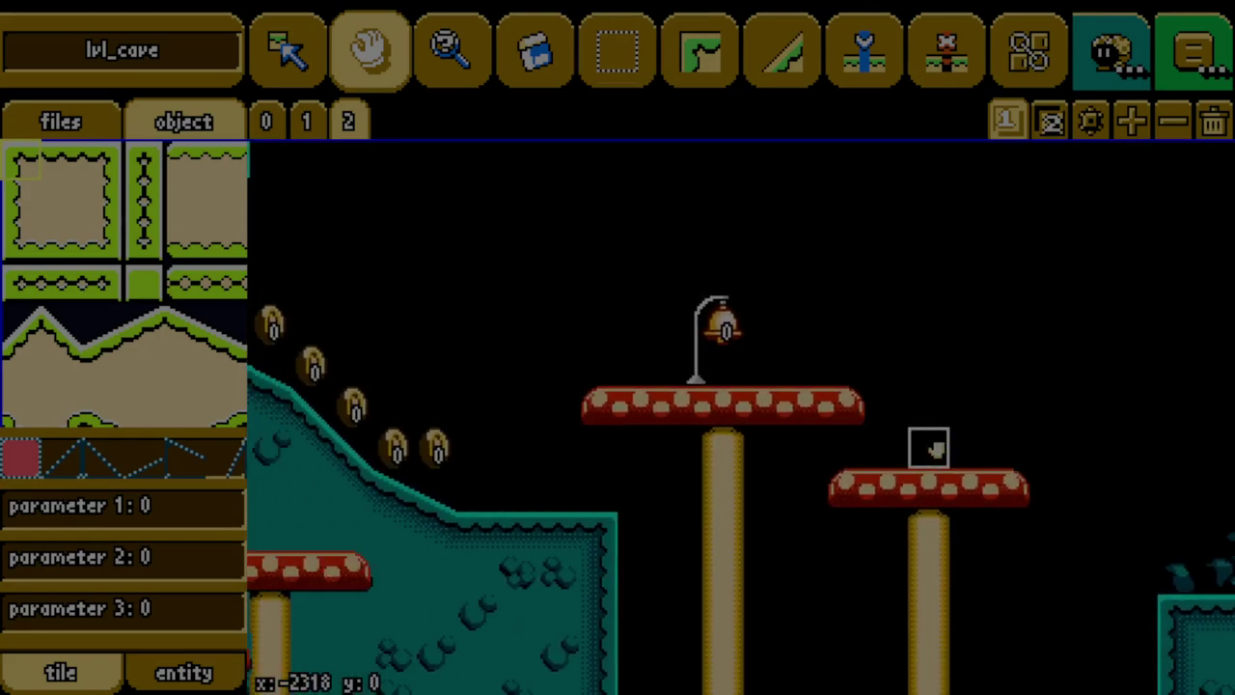
Paste the copied region again farther along and delete the leftover selection.
key(Right)
key(s)
key(ctrl+v)
drag(487, 410, 461, 248)
right_click(460, 249)
Raise the upper mushroom cap in front of the teal slope by one tile.
middle_drag(642, 367, 784, 357)
middle_drag(443, 482, 1071, 578)
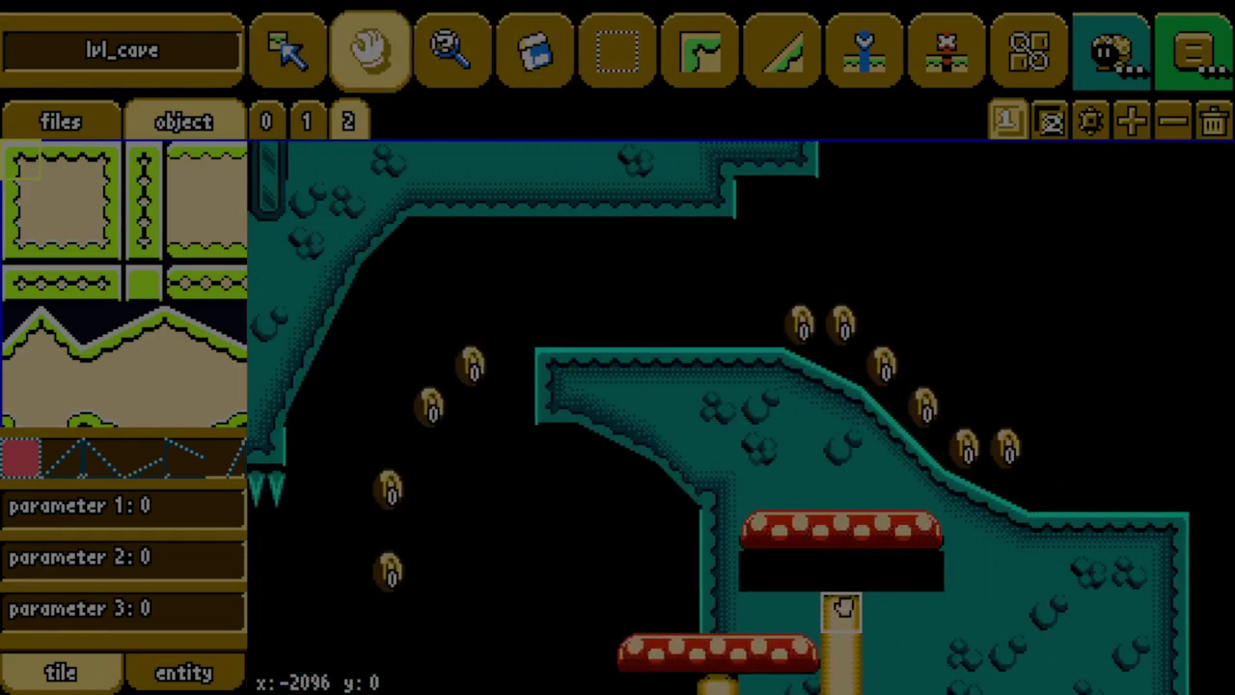
key(Tab)
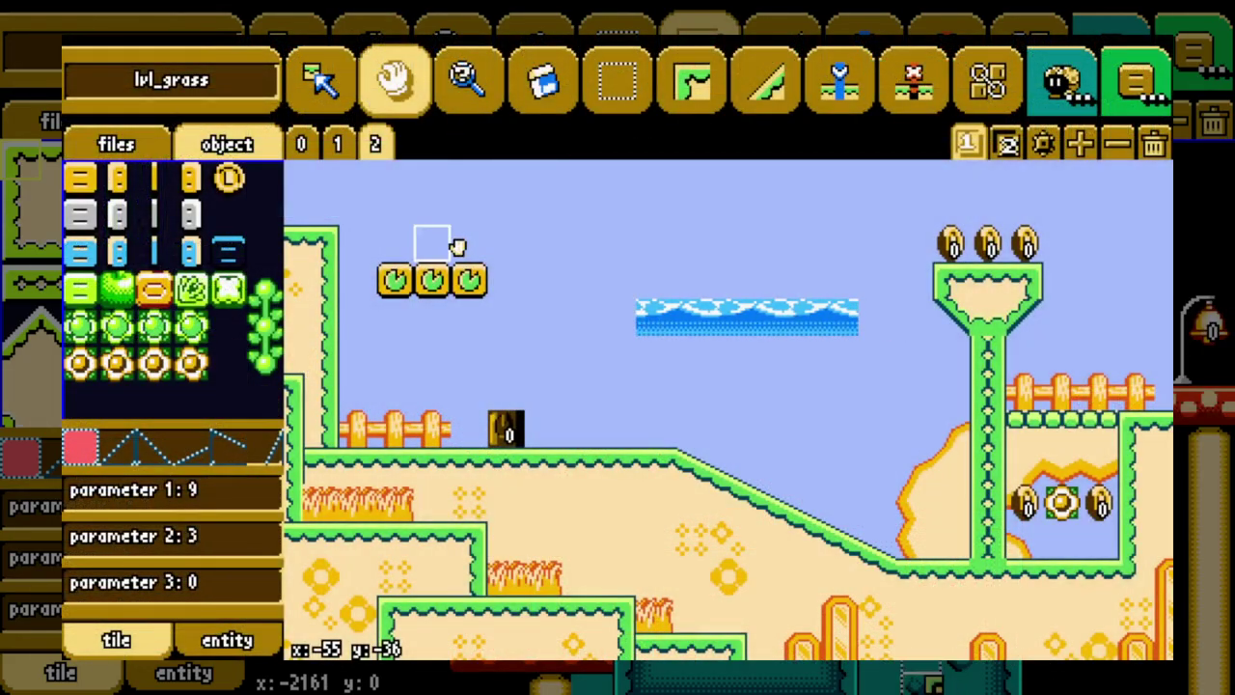
Load the 0_enemy_test level and look through its sections 0 and 1.
click(107, 143)
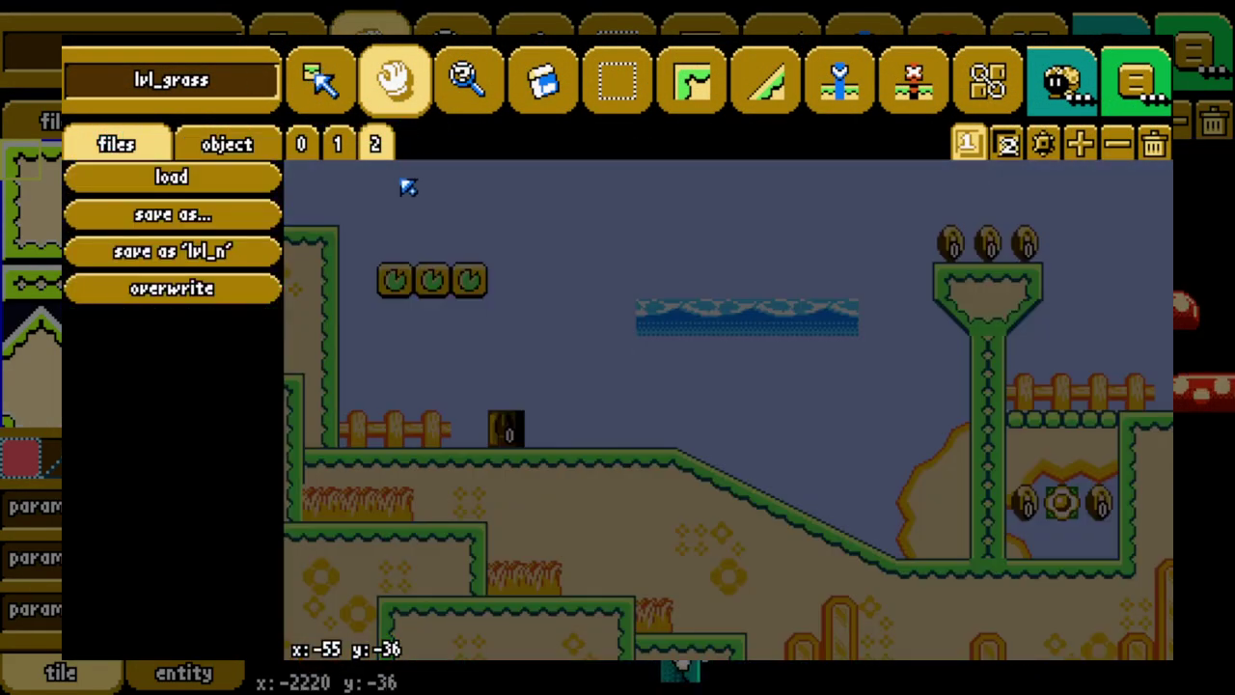
click(155, 175)
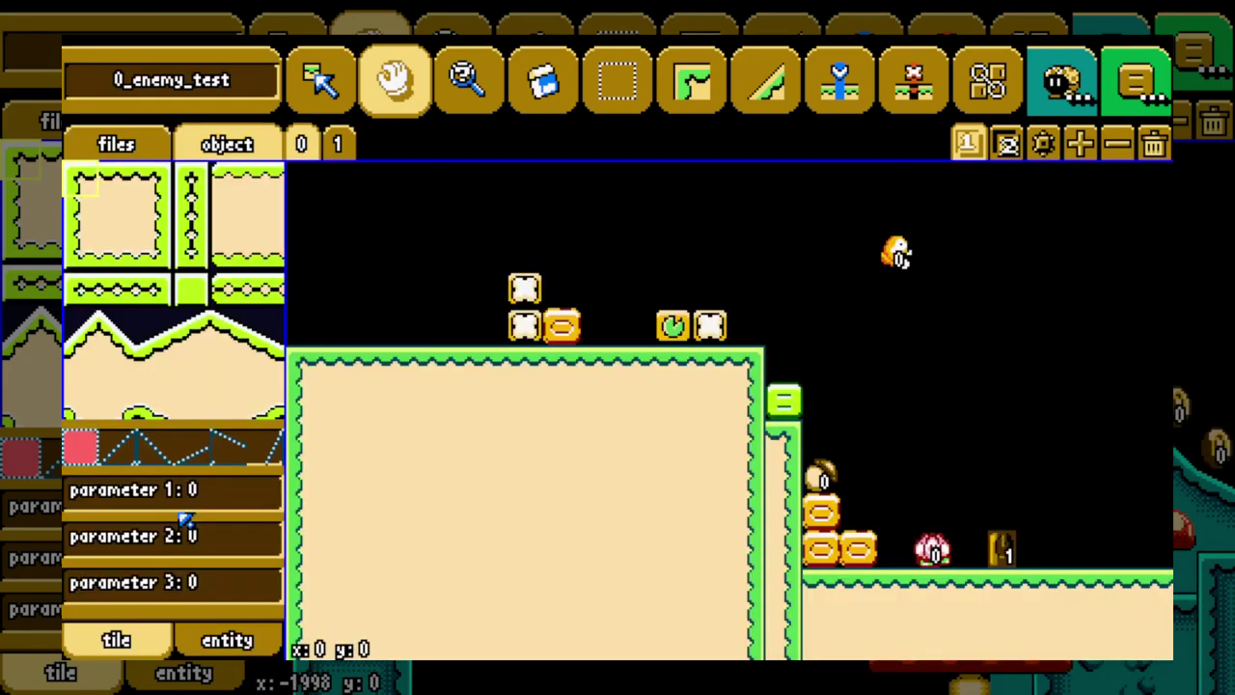
key(Right)
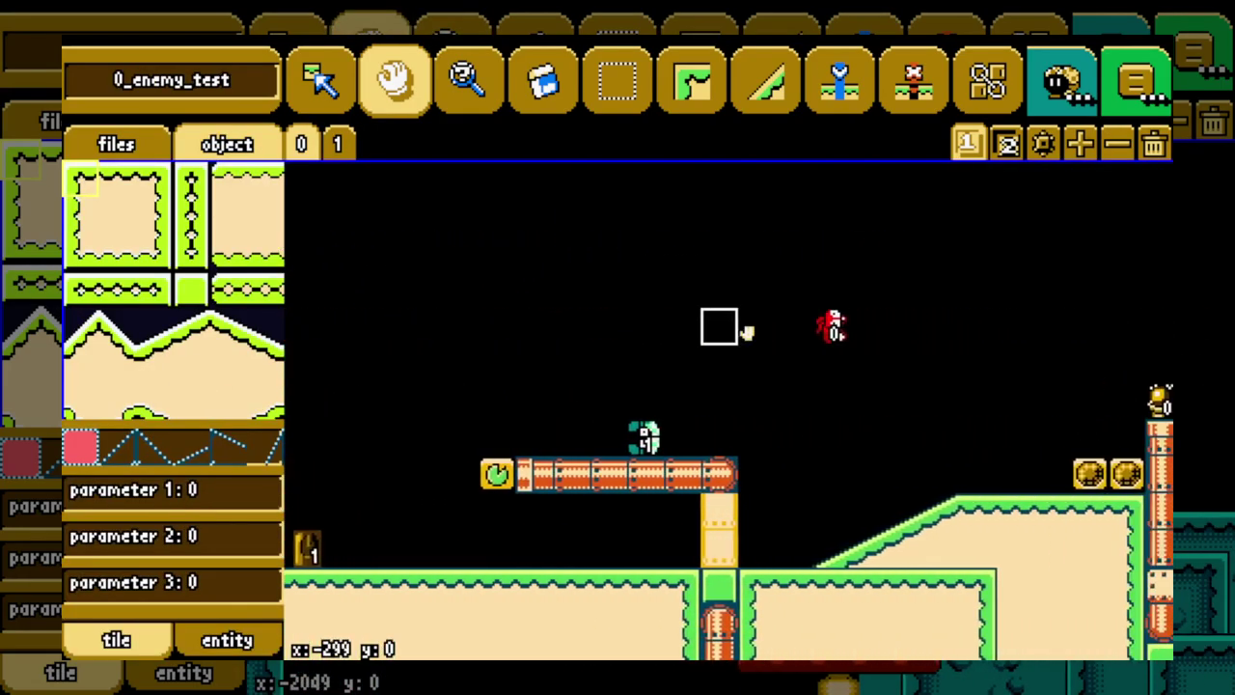
drag(747, 333, 526, 261)
click(338, 145)
click(304, 145)
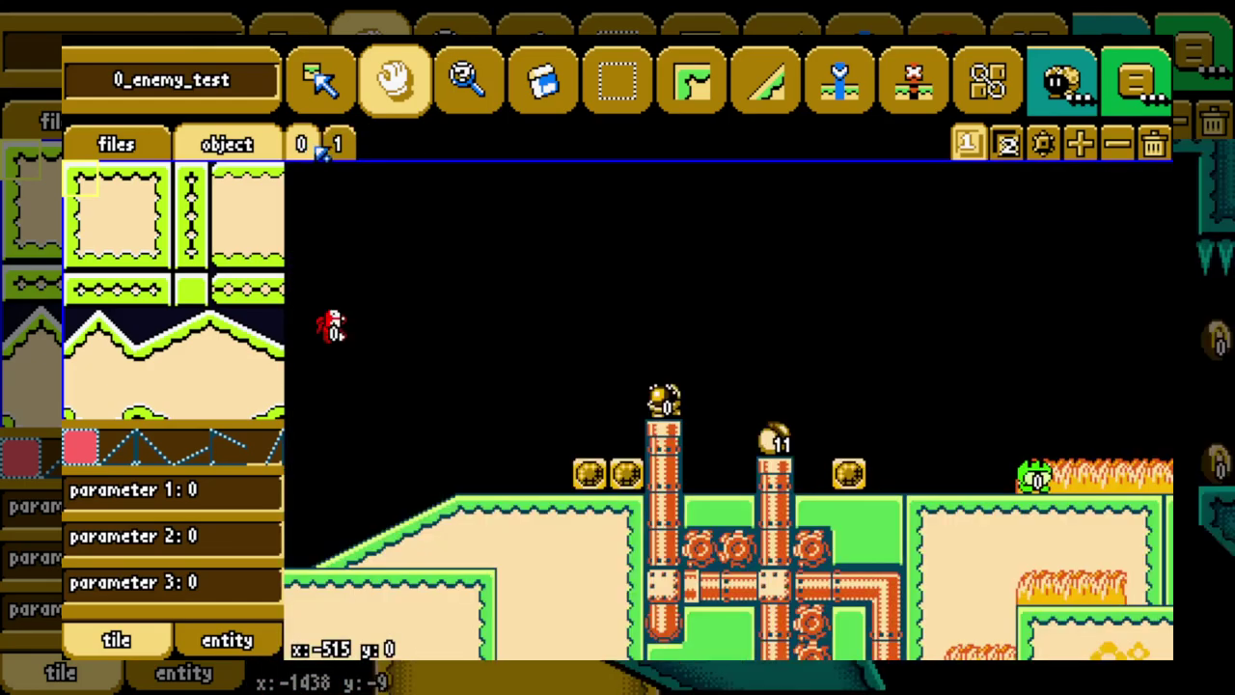
drag(611, 253, 497, 246)
click(115, 144)
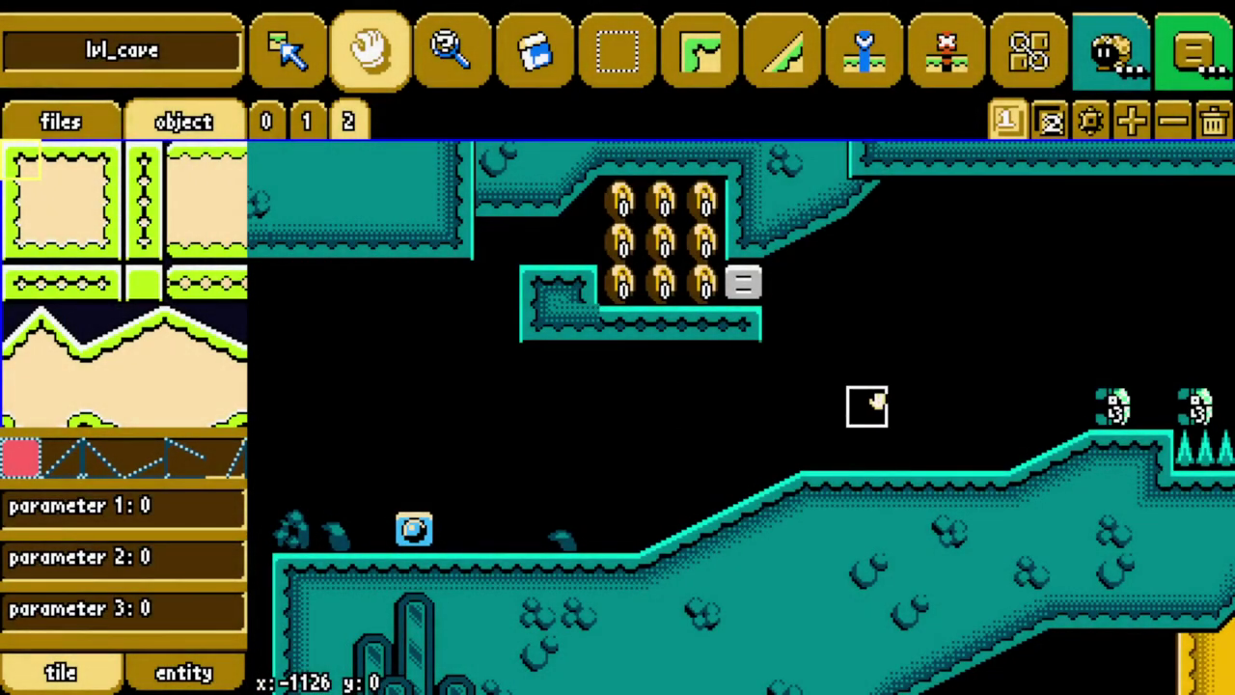
In lvl_cave, draw three vertical orange pipes of different heights in the teal terrain below the coin alcove.
drag(913, 592, 843, 469)
key(6)
right_click(675, 502)
click(500, 538)
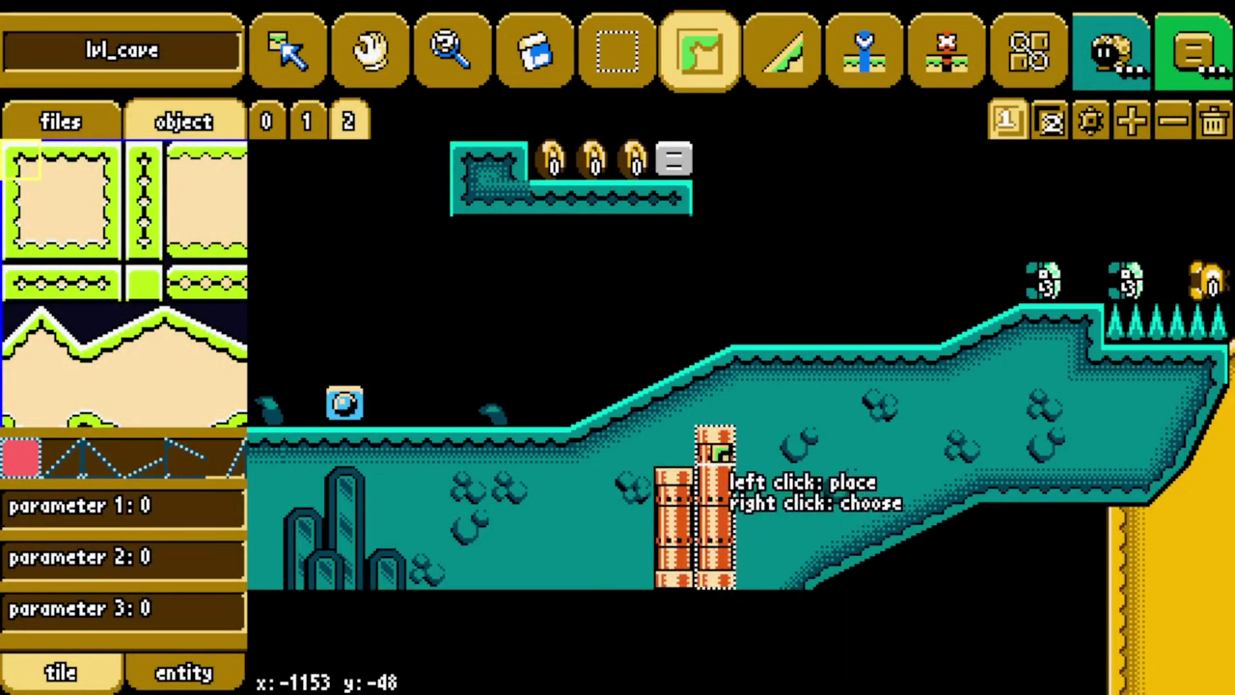
drag(522, 579, 522, 610)
Join the orange pipes with a horizontal run, an elbow and a junction plate, and round off their upper ends.
right_click(526, 607)
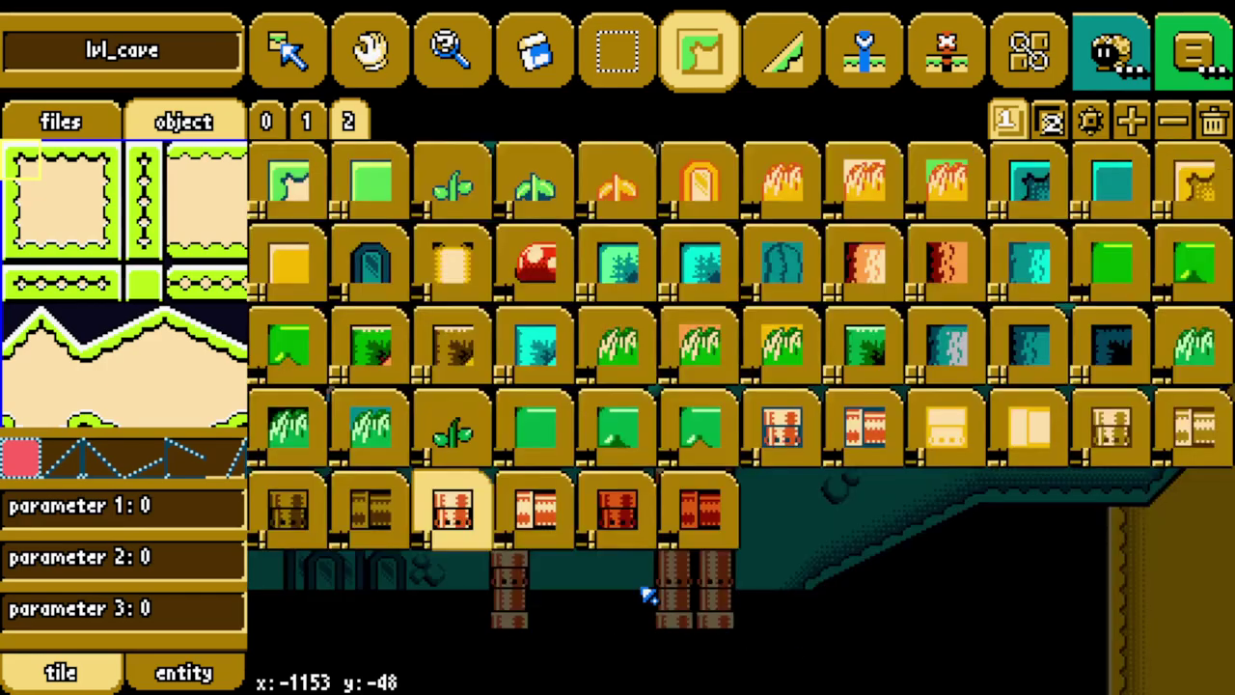
scroll(651, 595, up, 1)
right_drag(716, 610, 511, 610)
scroll(674, 649, up, 4)
key(a)
scroll(138, 265, down, 10)
click(140, 256)
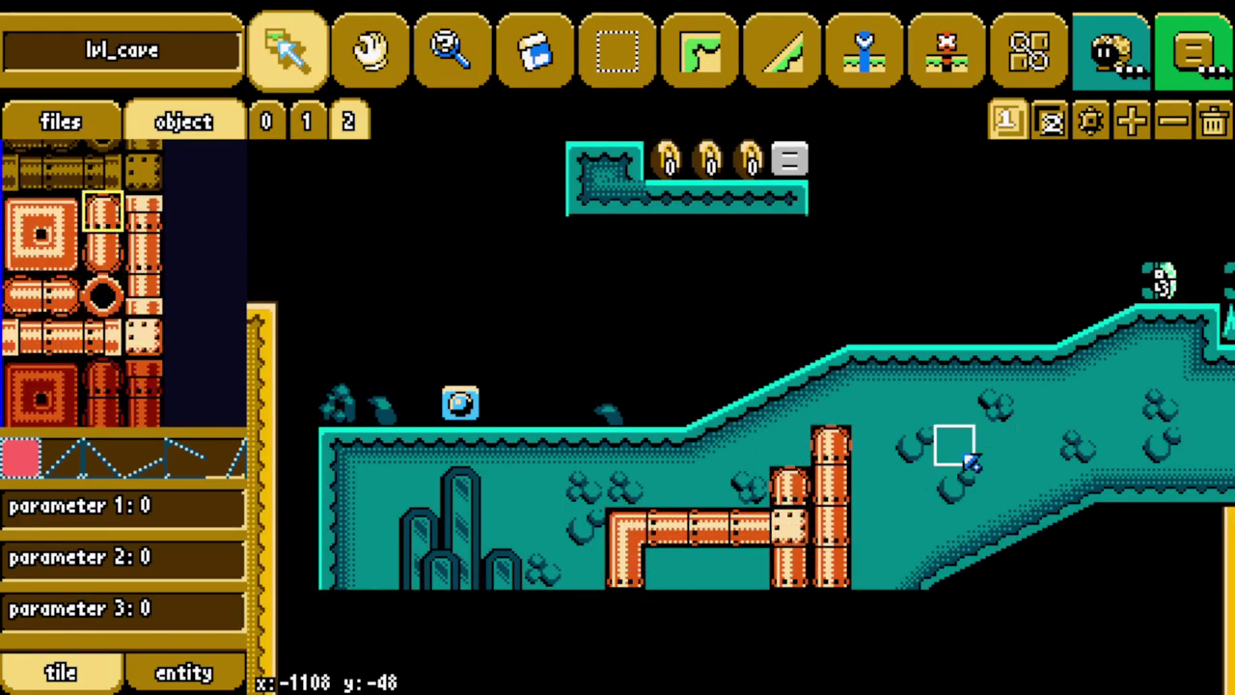
Draw two dark red vertical pipes down from the ceiling and two more rising from the slope beside them.
scroll(969, 463, up, 4)
scroll(135, 290, down, 4)
key(6)
right_click(943, 554)
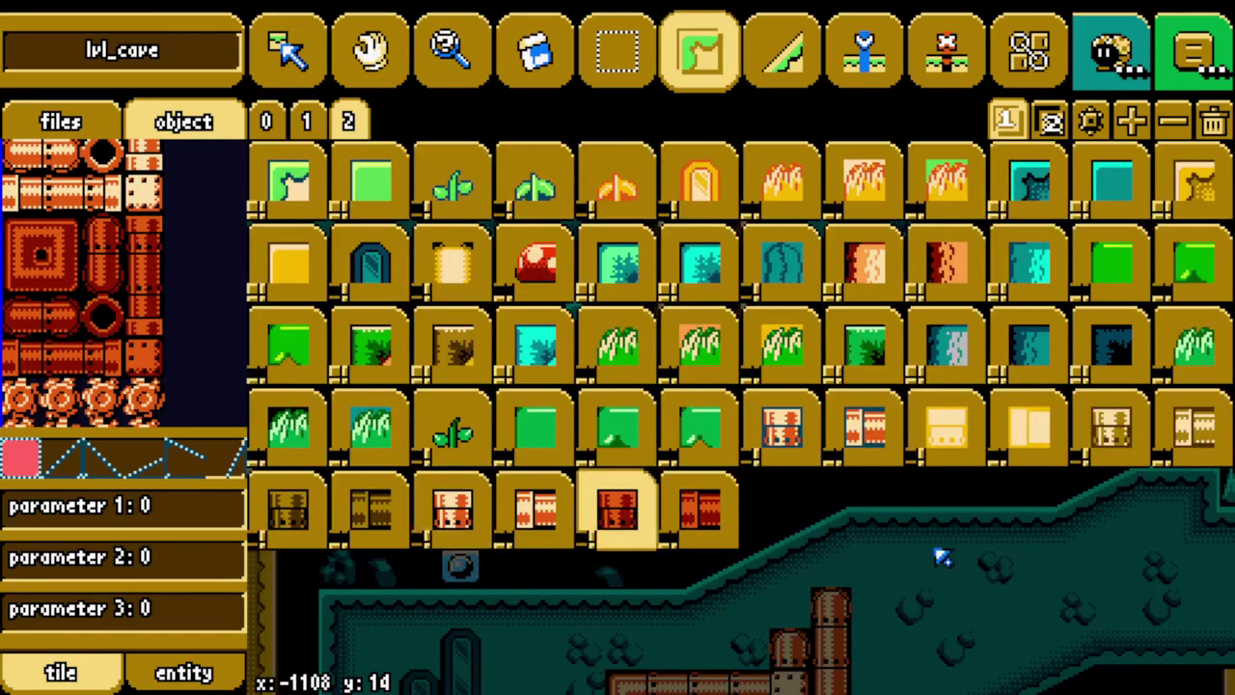
click(943, 554)
drag(912, 482, 955, 453)
key(d)
drag(866, 359, 873, 292)
drag(827, 359, 840, 249)
key(d)
Connect the upper and lower dark red pipes with two horizontal runs and matching elbow tiles.
right_click(886, 523)
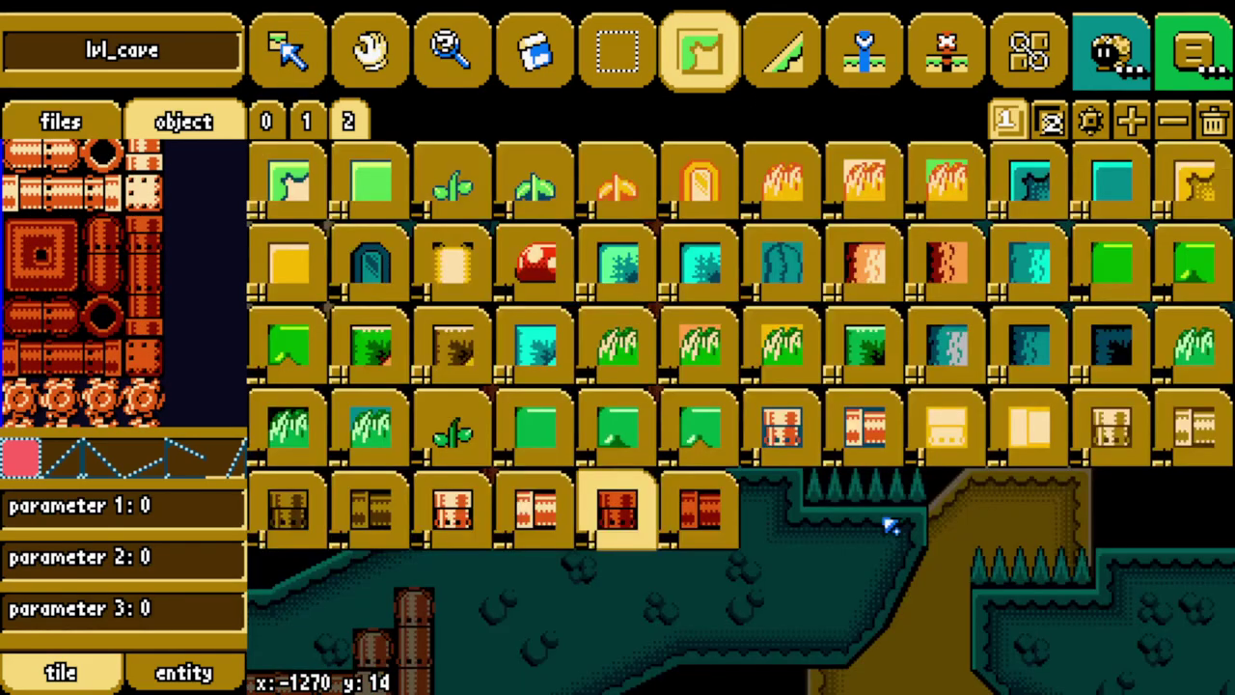
click(703, 512)
drag(538, 401, 648, 409)
drag(498, 361, 609, 376)
right_click(612, 376)
click(612, 386)
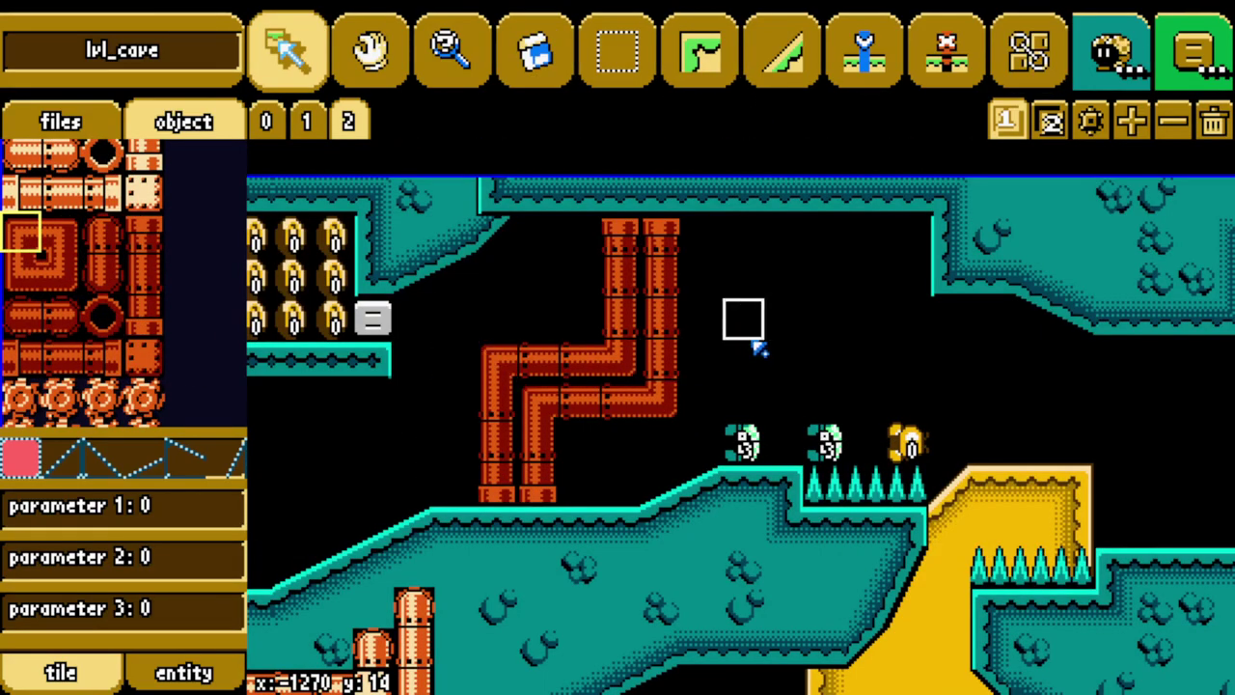
Branch a horizontal dark red pipe off a junction plate toward the spikes and add a vertical pipe down into the terrain.
key(a)
key(d)
key(6)
right_click(863, 512)
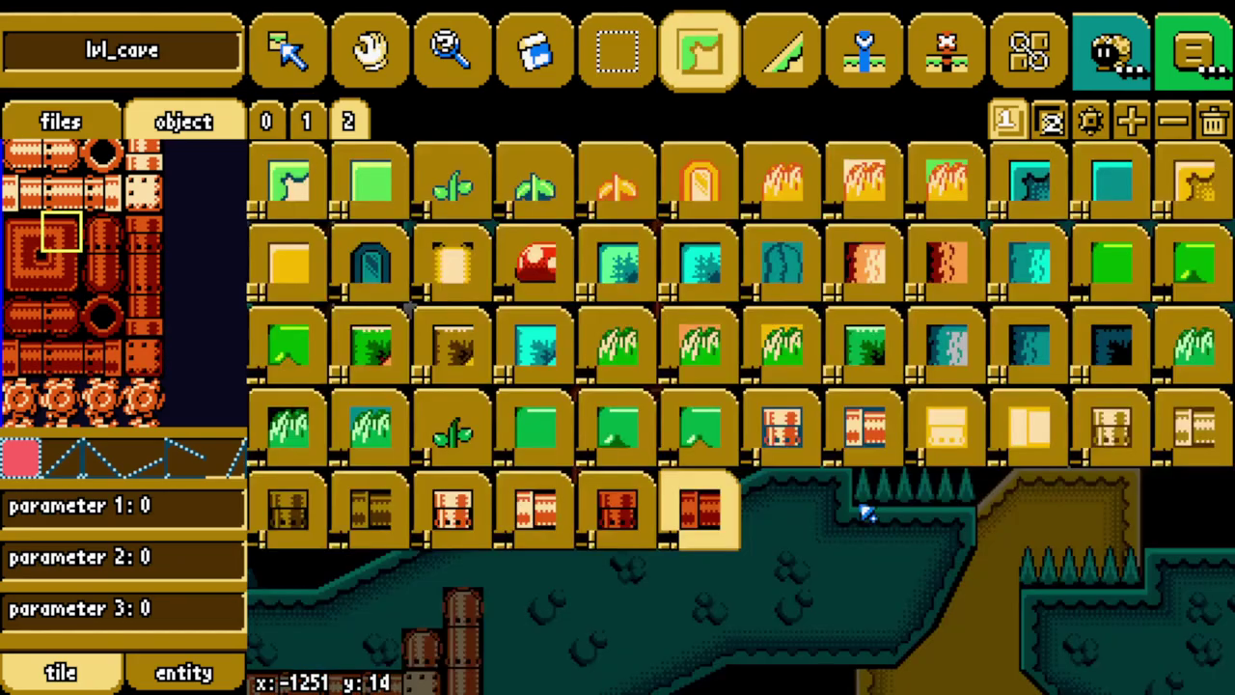
click(862, 512)
drag(752, 361, 838, 367)
middle_drag(892, 309, 795, 460)
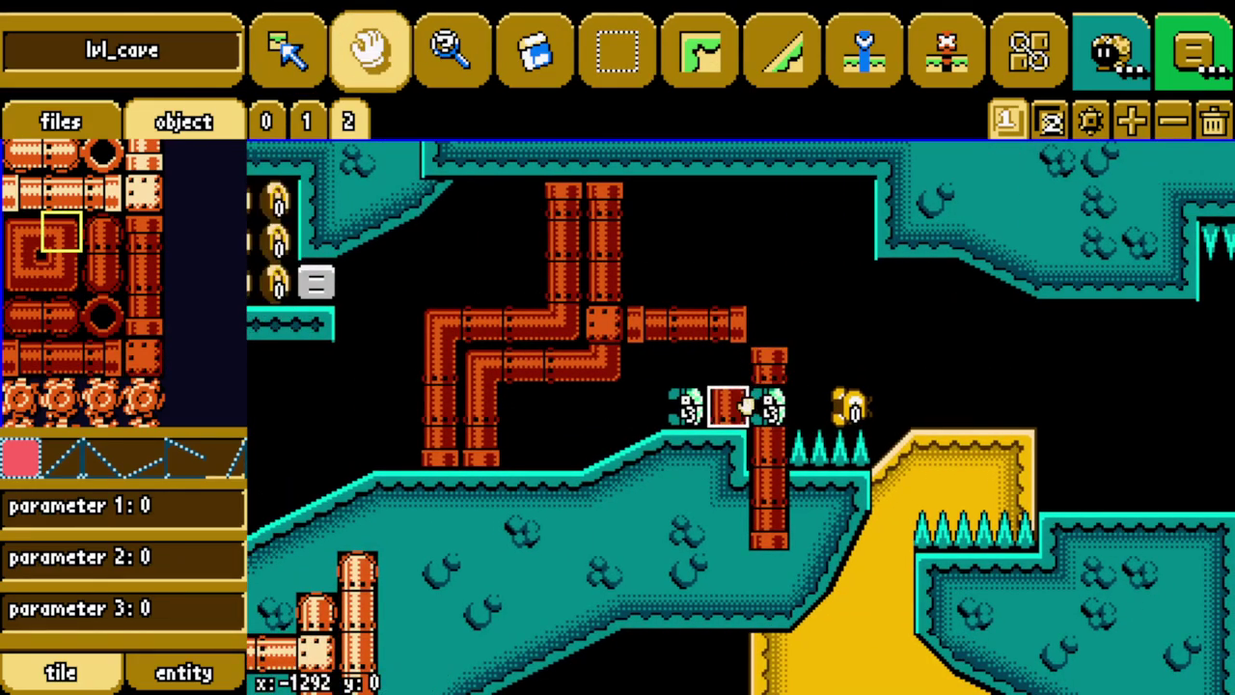
Join the branch with an elbow and trim the vertical pipe so it ends at the terrain surface between the enemies.
middle_drag(746, 406, 662, 405)
drag(642, 333, 642, 405)
key(4)
drag(683, 367, 705, 519)
middle_drag(398, 333, 573, 325)
key(1)
middle_drag(998, 361, 867, 375)
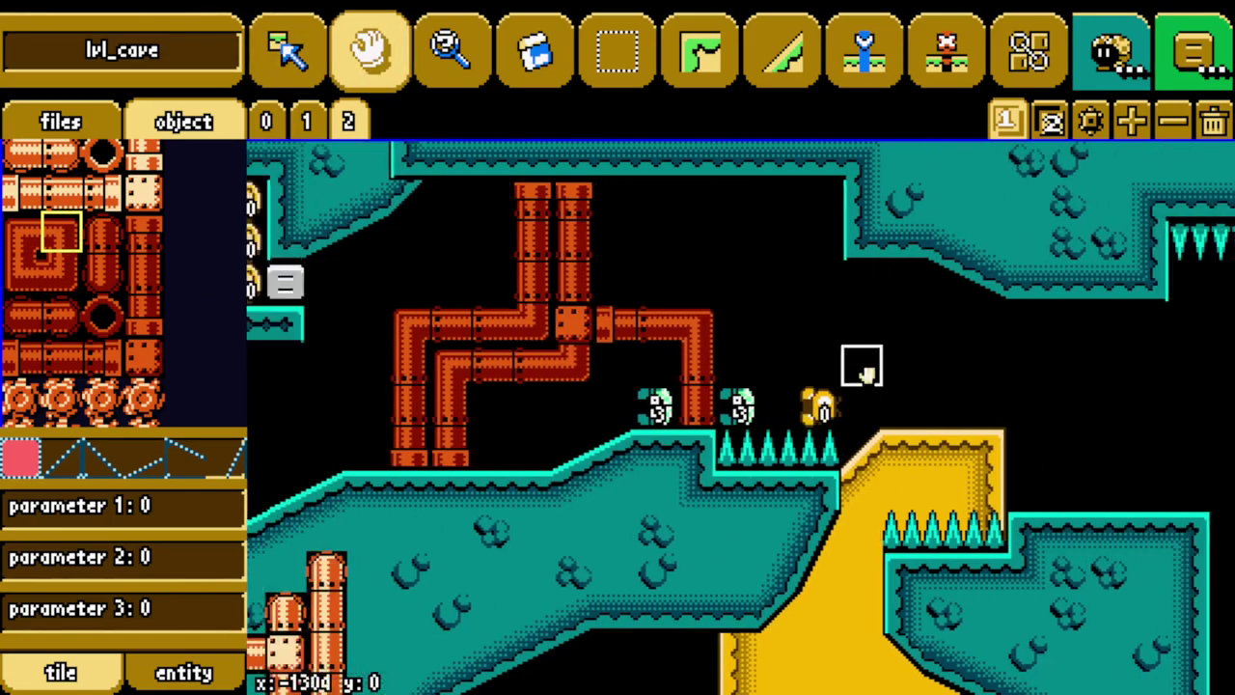
Draw a vertical orange pipe with a rounded top in the terrain below the dark red branch.
drag(866, 375, 877, 199)
drag(747, 397, 748, 571)
key(Left)
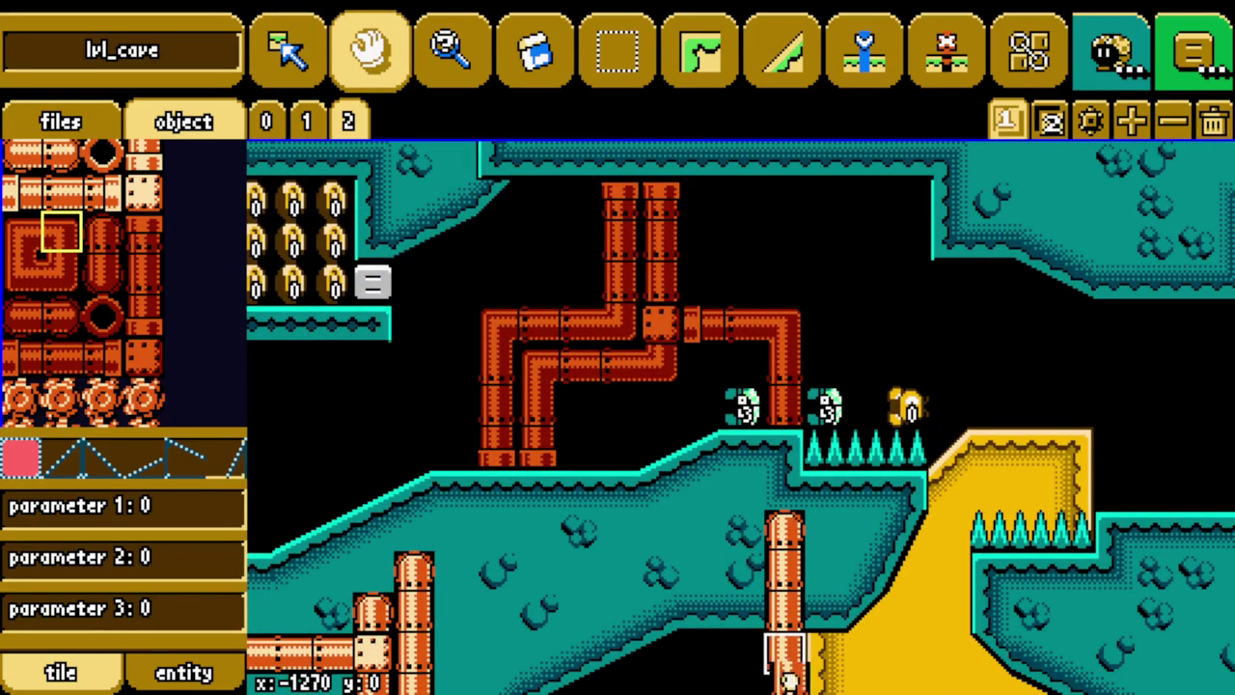
Inspect the dark red pipe tiles and replace the flange beside the junction plate with a plain pipe tile.
key(3)
click(735, 326)
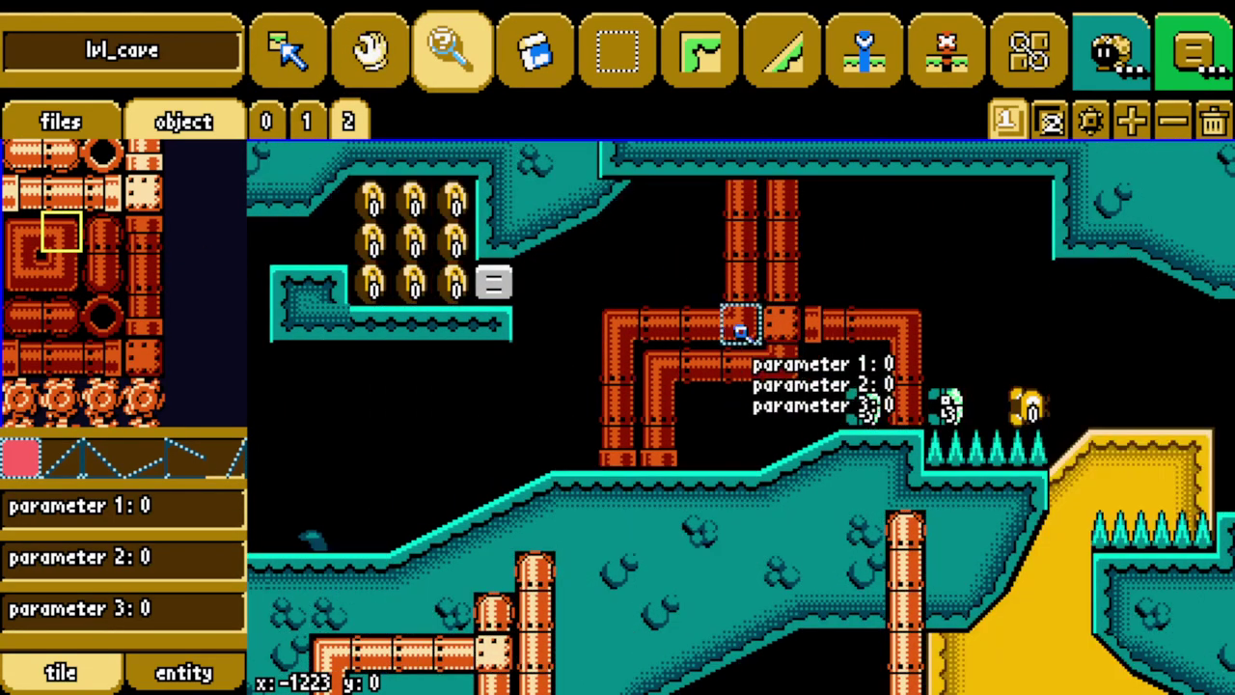
key(i)
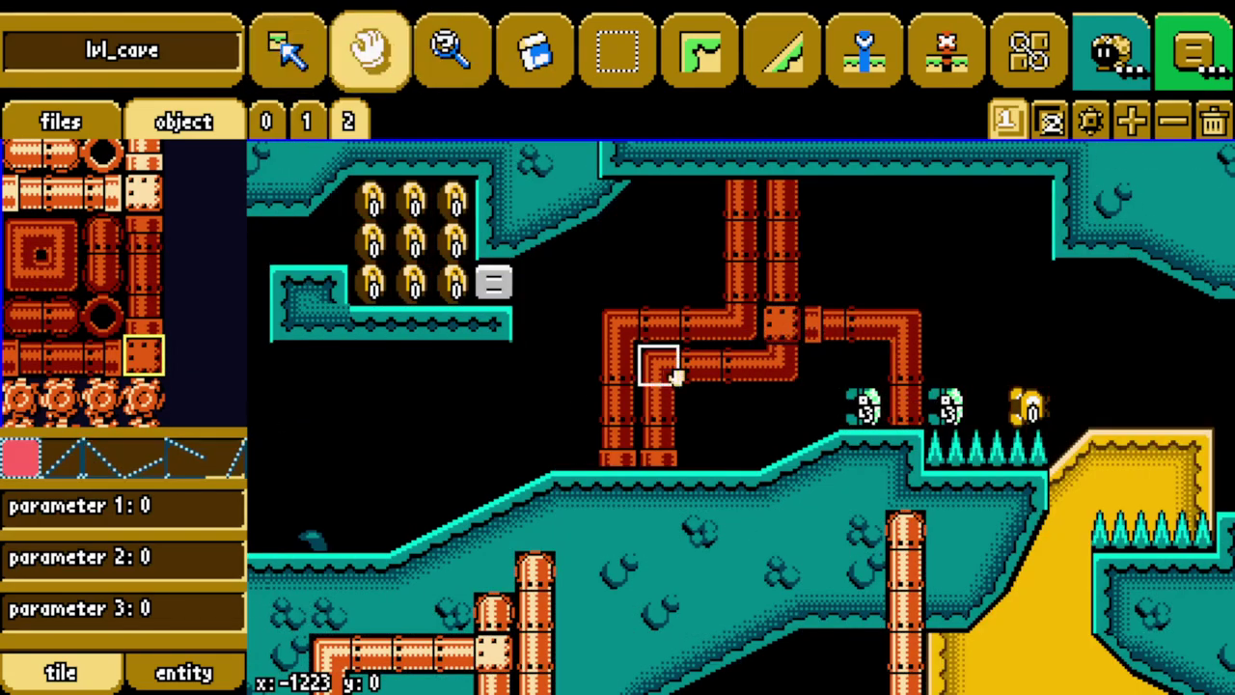
key(h)
drag(888, 331, 837, 338)
Bend the top of the tall orange pipe with an elbow and extend it horizontally through the teal terrain.
drag(544, 578, 620, 590)
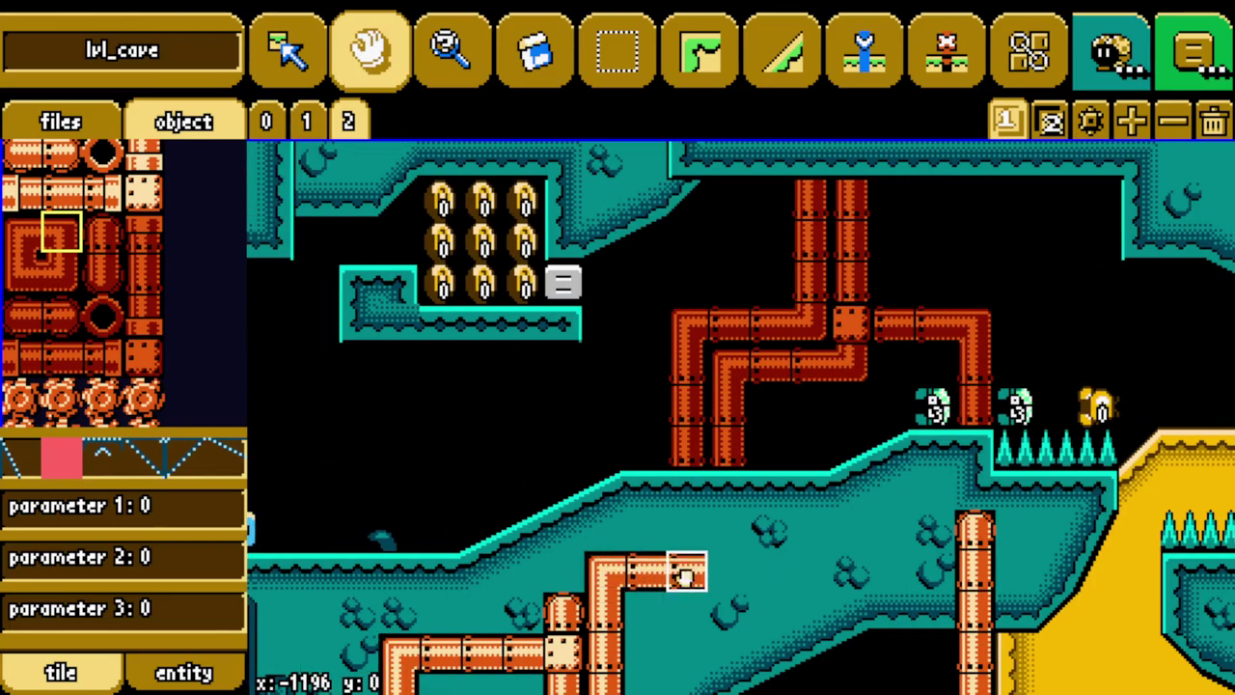
click(527, 664)
click(729, 575)
key(Right)
key(Left)
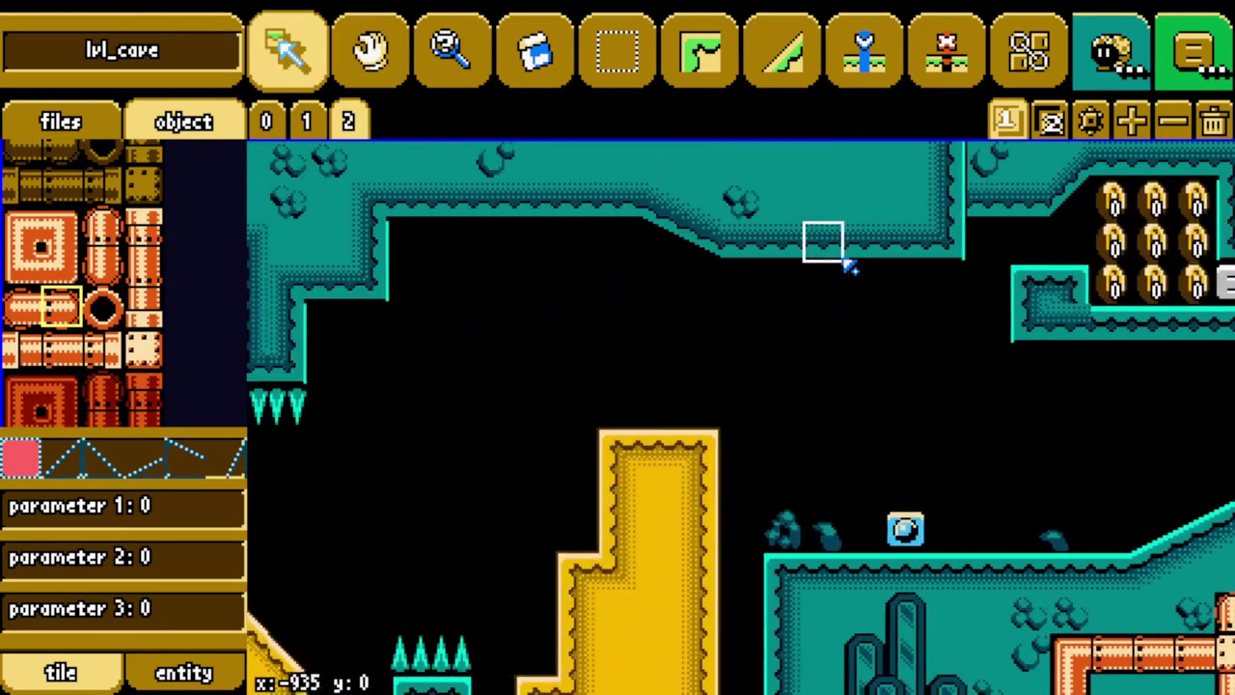
Lay two parallel horizontal orange pipes with vertical risers across the teal ceiling above the hanging spikes.
click(696, 57)
click(453, 53)
key(Right)
click(617, 53)
key(Left)
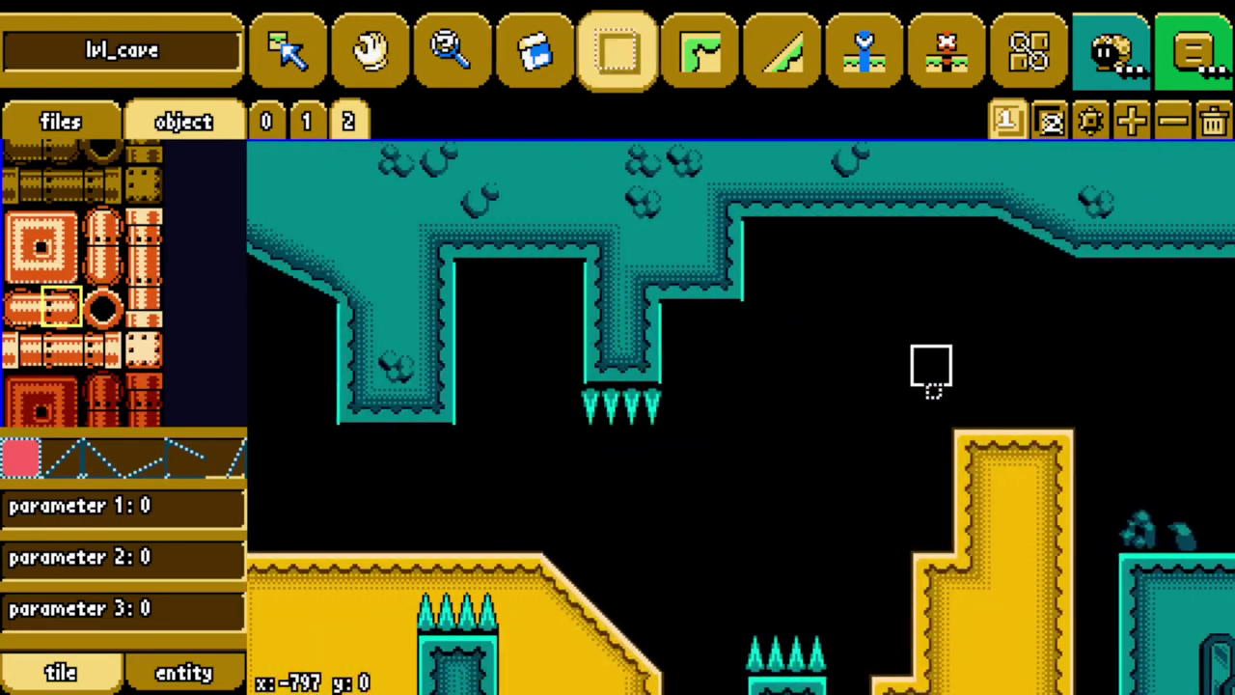
click(700, 58)
key(Left)
drag(990, 262, 984, 258)
drag(973, 251, 972, 159)
key(Right)
drag(972, 252, 623, 255)
key(Left)
key(Left)
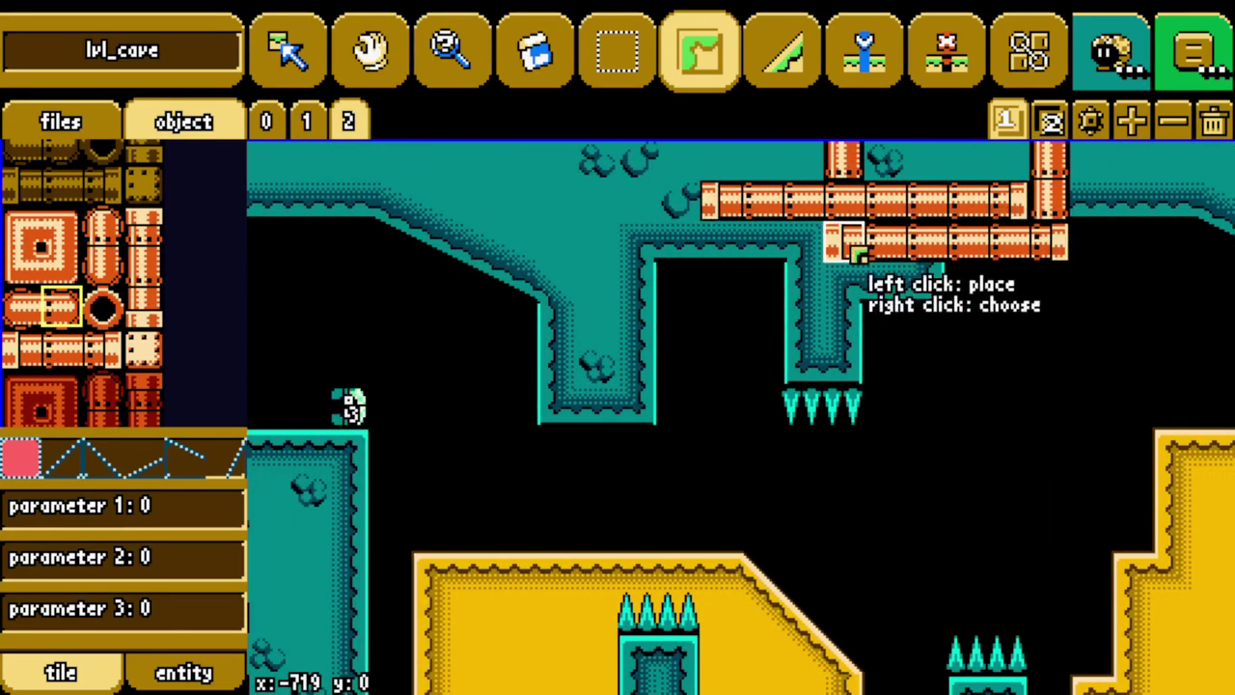
Connect the ends of the ceiling pipes to vertical risers with orange elbow tiles.
key(Right)
click(433, 162)
click(370, 52)
click(723, 160)
key(Right)
click(20, 265)
key(Left)
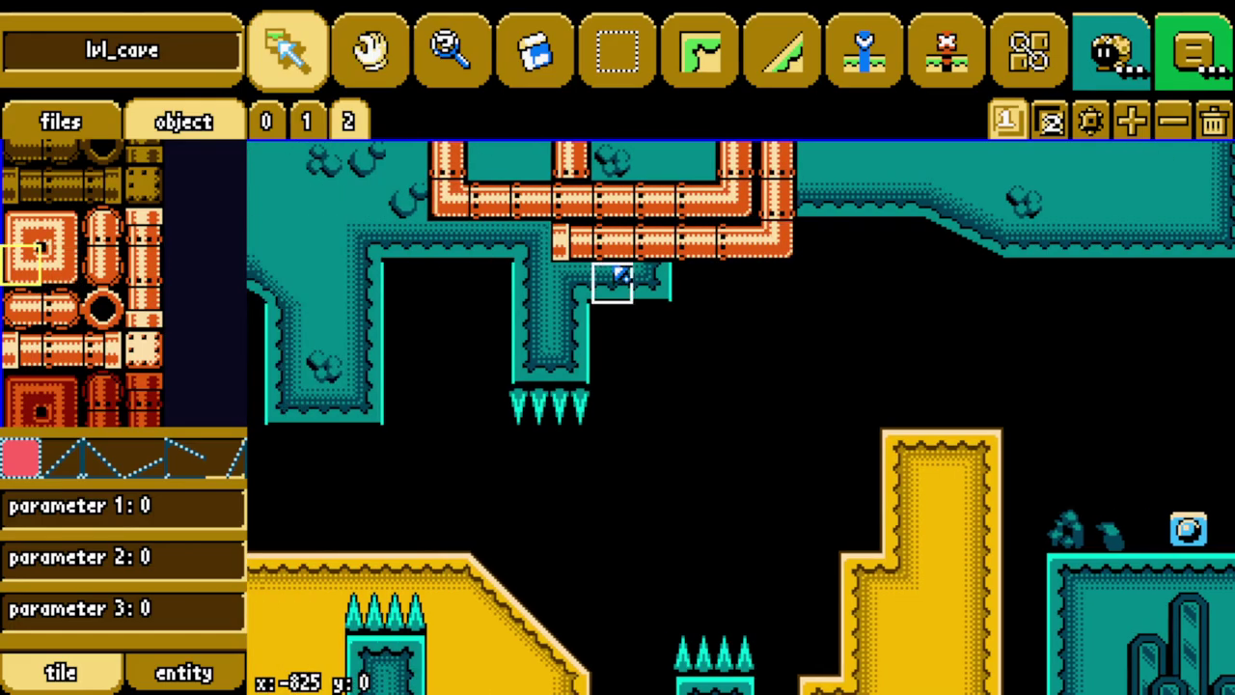
Place a junction plate where the middle riser meets the upper pipe and bend the lower pipe up into it.
click(370, 52)
key(Right)
key(Left)
click(144, 348)
click(453, 52)
key(Right)
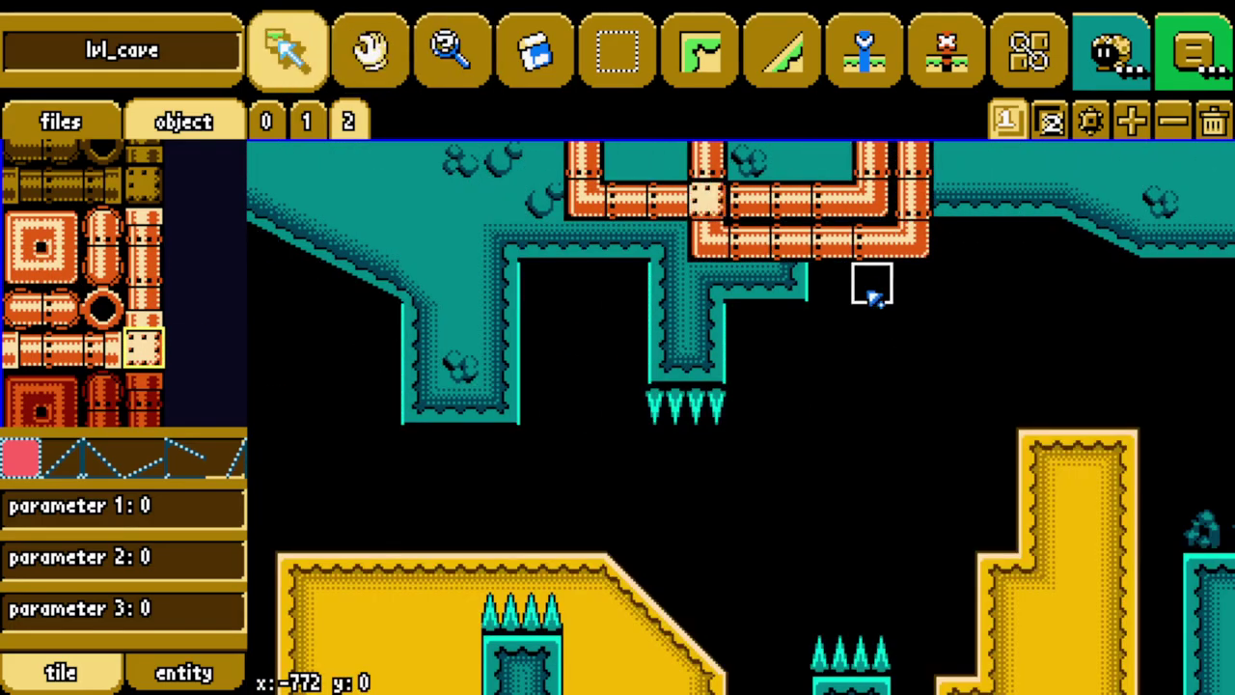
Layer a bordered teal terrain block in front of the right-hand ends of the ceiling pipes.
key(z)
key(Right)
key(h)
key(Left)
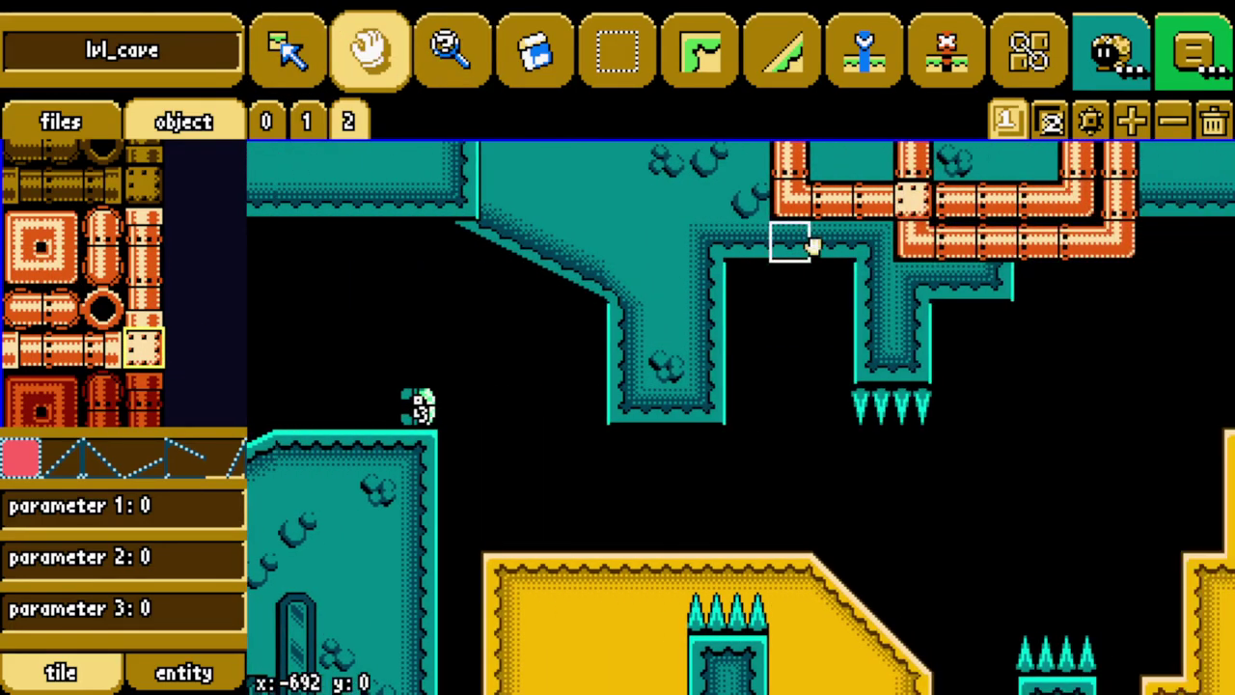
drag(814, 247, 434, 309)
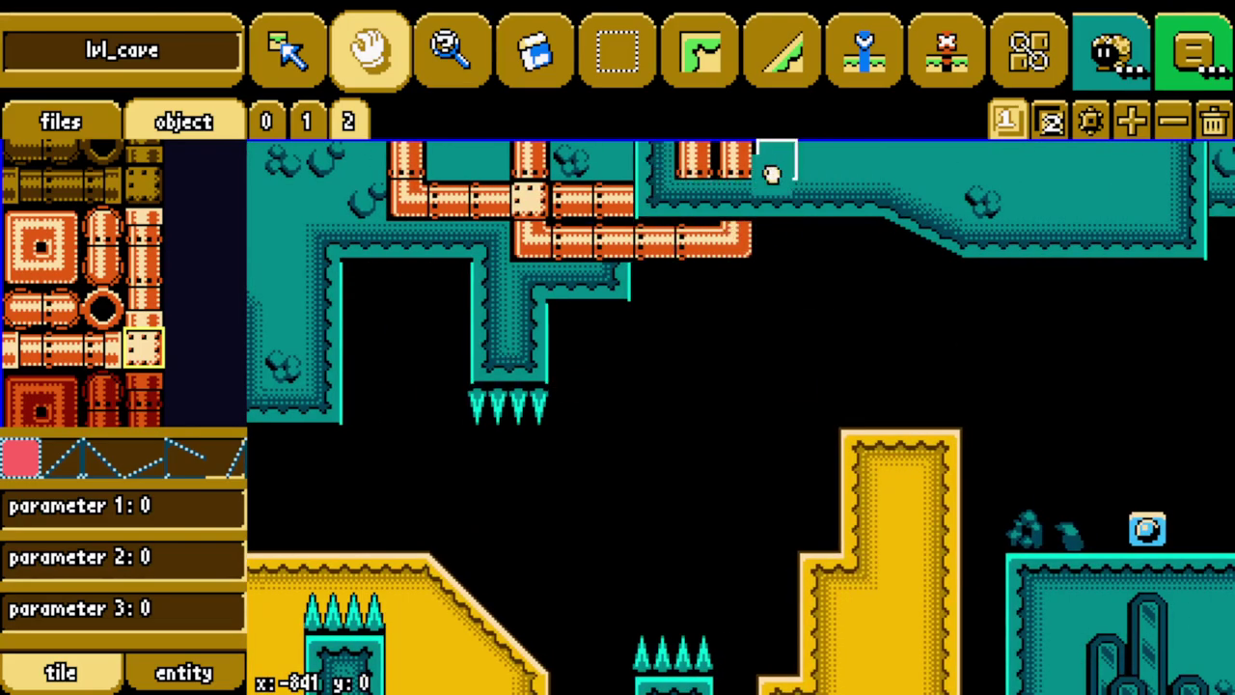
key(Right)
key(Left)
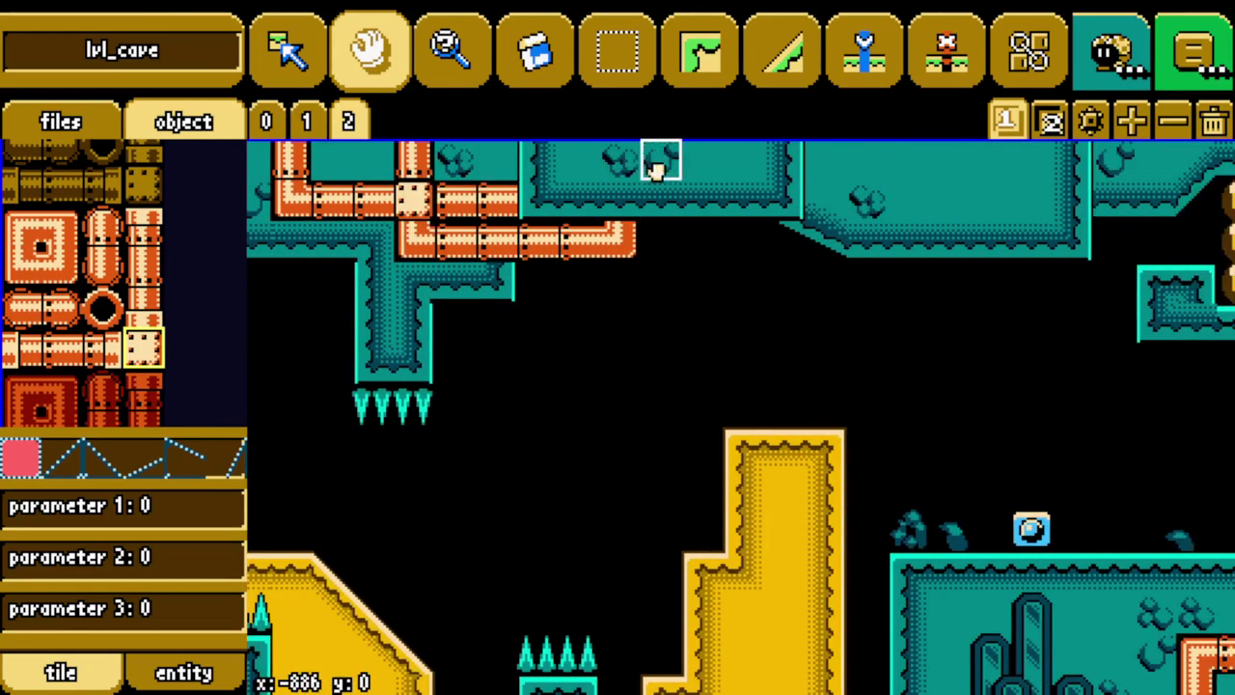
drag(658, 171, 892, 349)
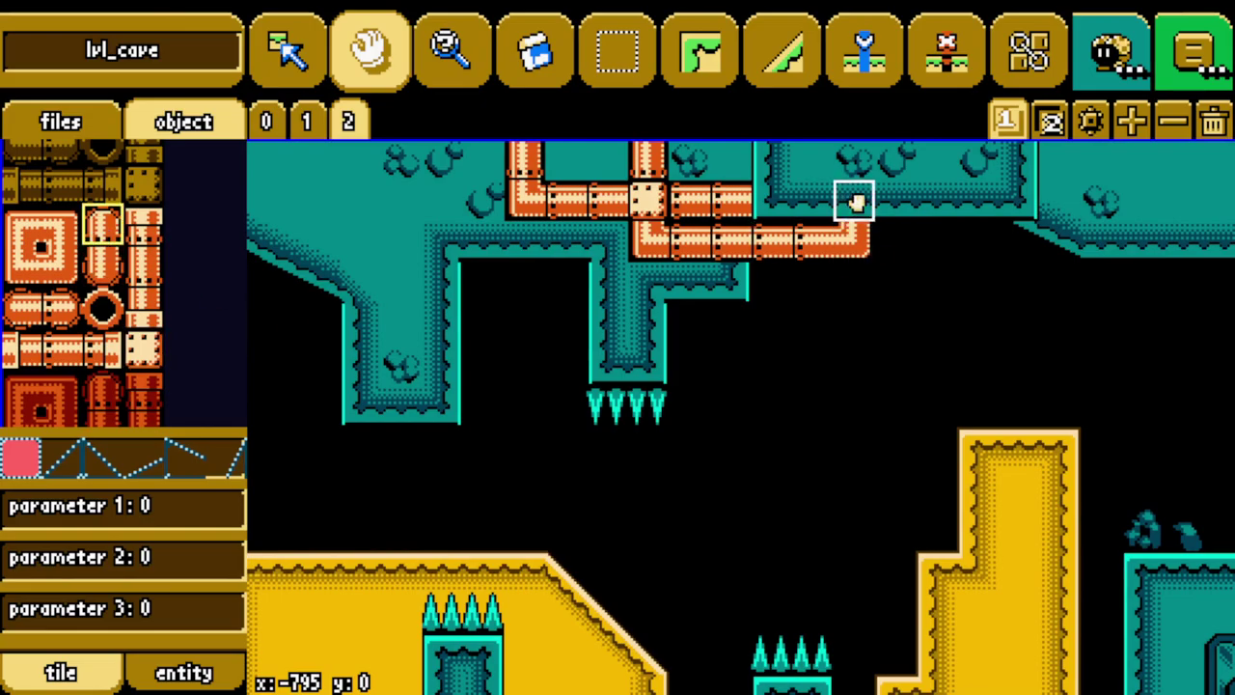
key(Left)
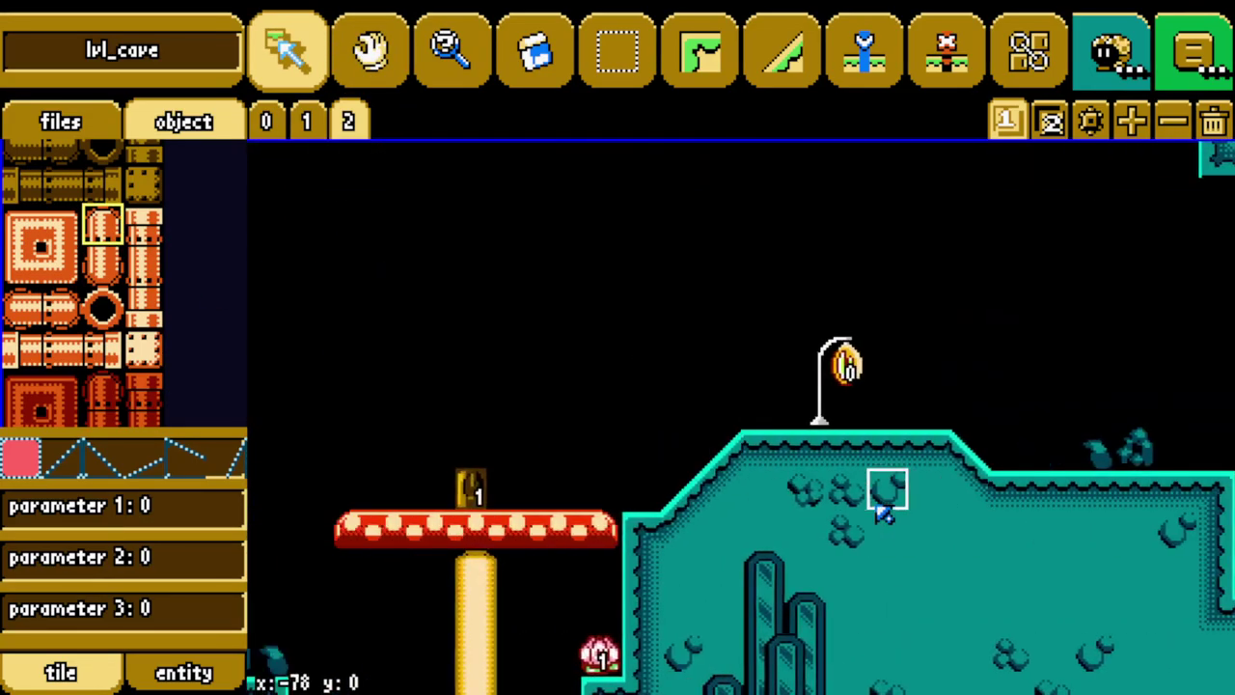
Draw three overlapping bordered teal blocks inside the hillside between the coin lamp and the enemy on the yellow ledge.
key(Right)
key(Left)
click(60, 121)
click(193, 297)
click(183, 120)
key(Right)
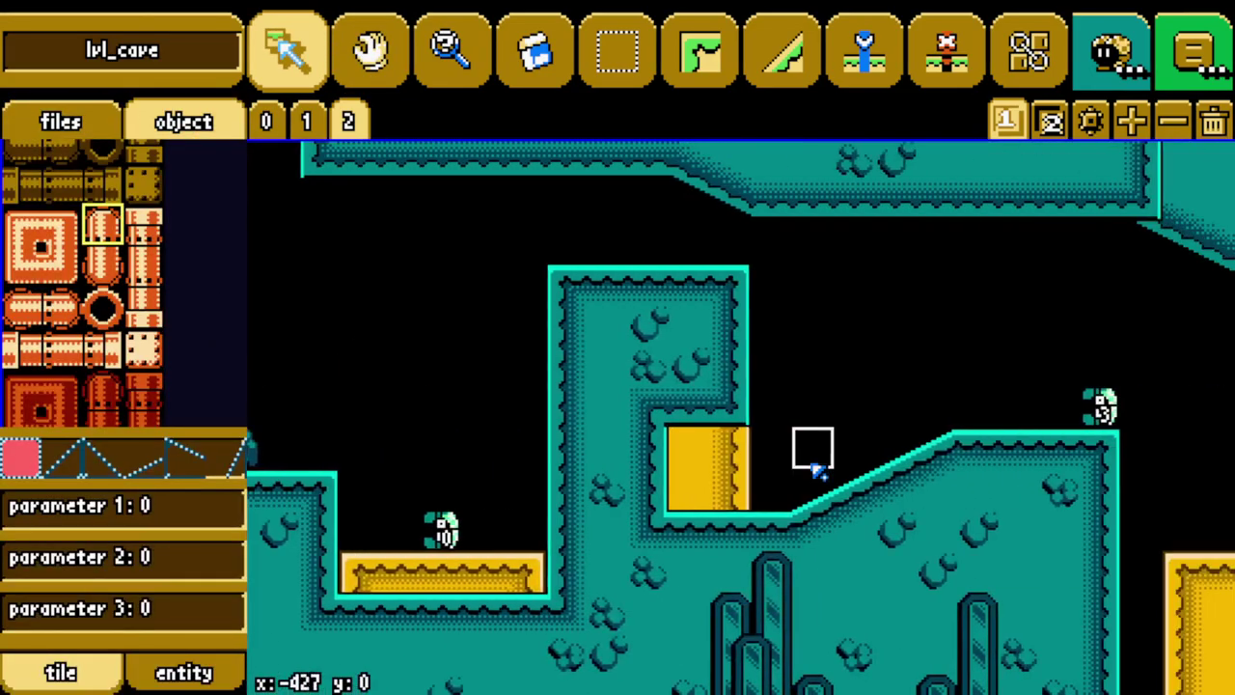
key(Left)
click(699, 52)
key(Left)
drag(1052, 683, 677, 614)
drag(494, 542, 642, 681)
key(Left)
drag(809, 683, 648, 662)
click(371, 51)
drag(453, 660, 395, 646)
drag(543, 646, 620, 652)
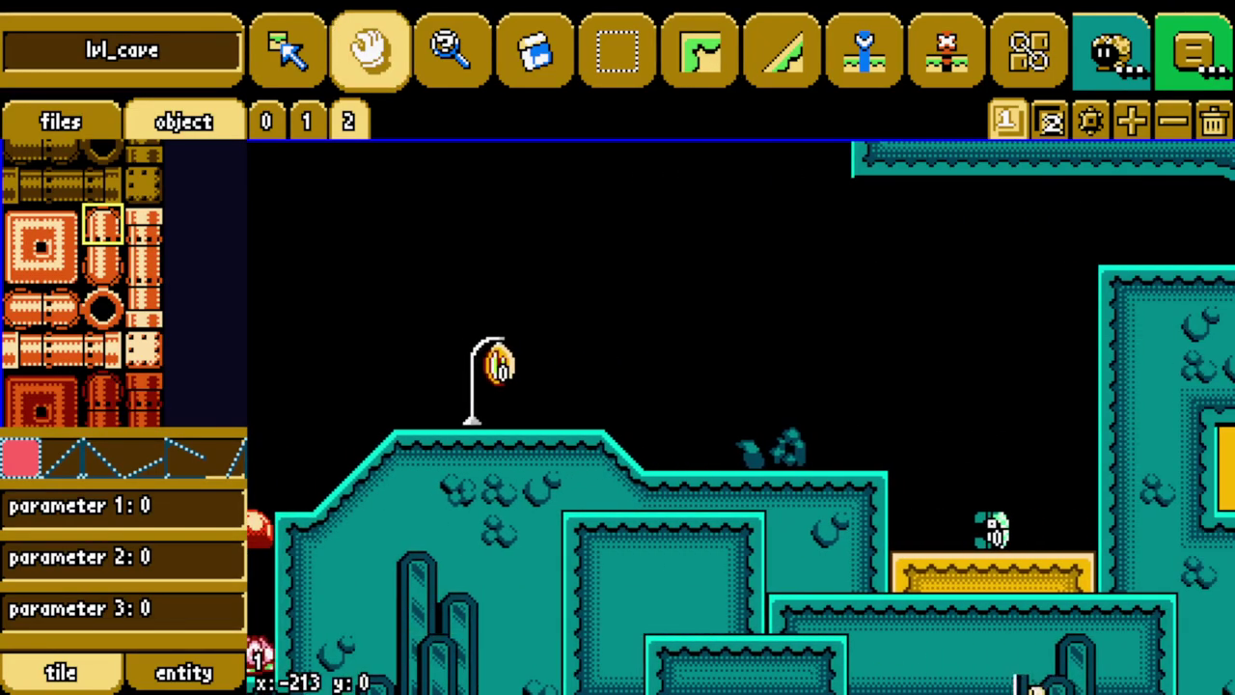
Retouch the tiles of the overlapping teal blocks along the bottom of the hillside terrain.
drag(1120, 609, 976, 490)
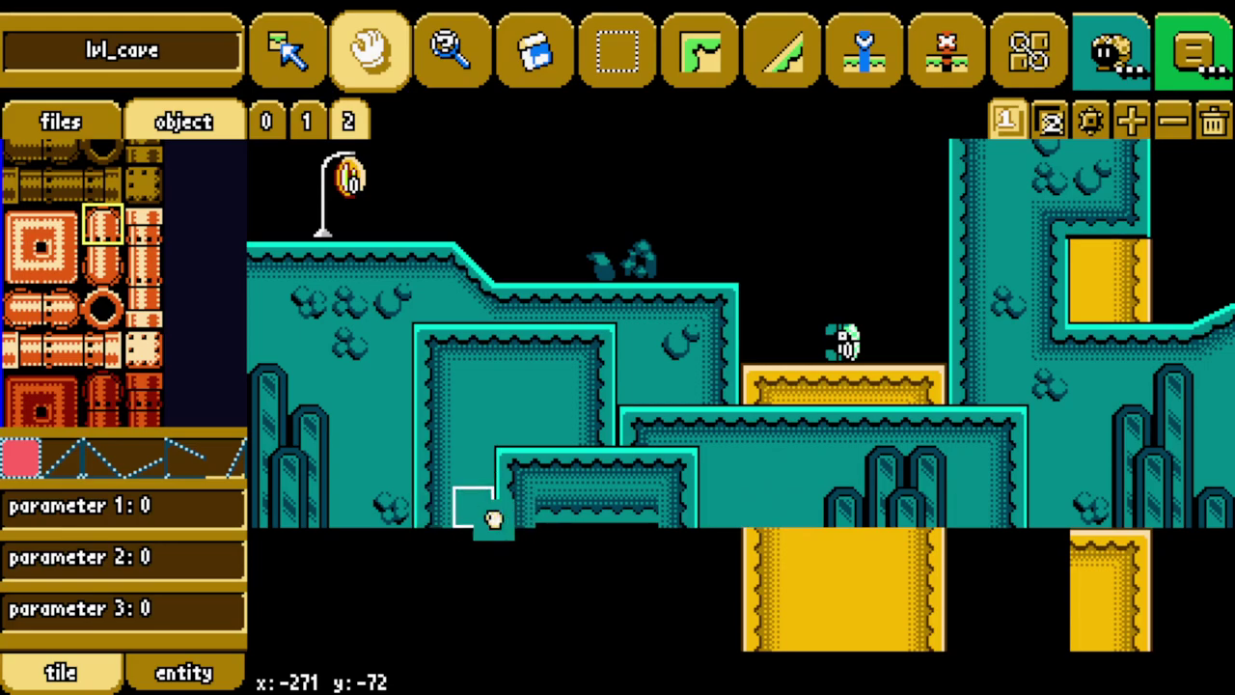
drag(409, 326, 703, 512)
drag(995, 372, 408, 371)
drag(993, 369, 943, 366)
drag(617, 164, 1145, 305)
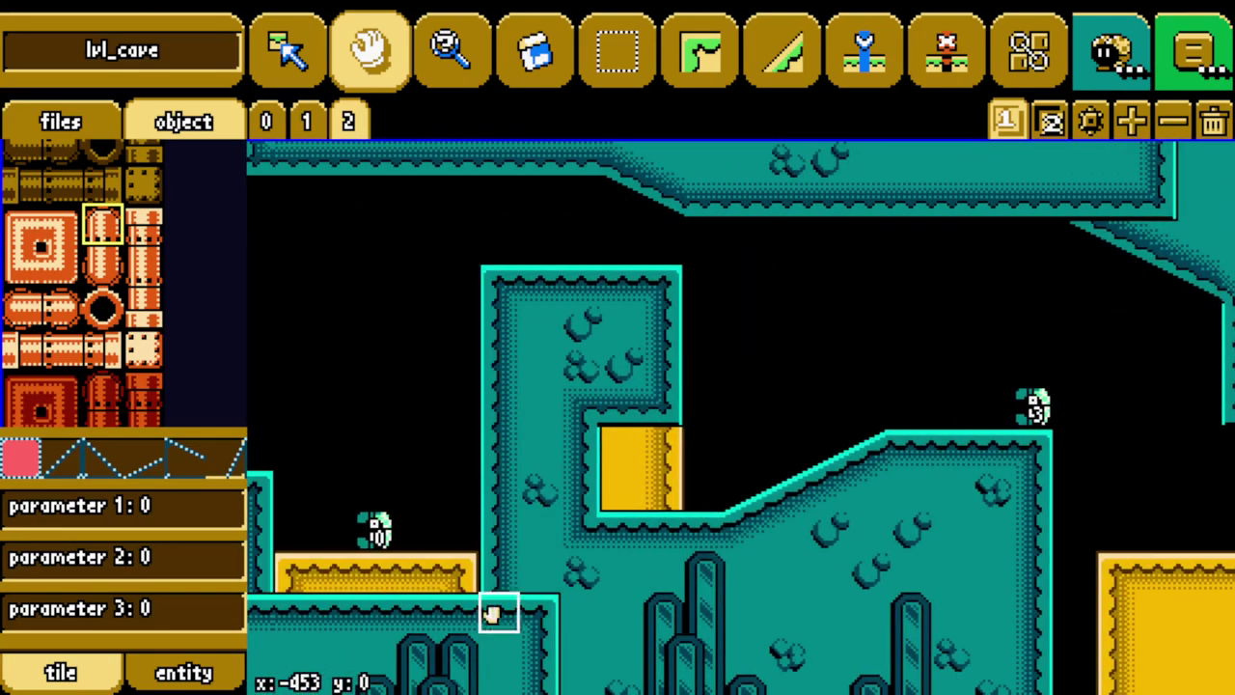
drag(542, 494, 898, 529)
drag(1141, 492, 492, 484)
drag(1178, 487, 858, 348)
On layer 2, give the yellow terrain's right edge a lower corner tile behind the teal block with spikes.
key(2)
key(z)
key(w)
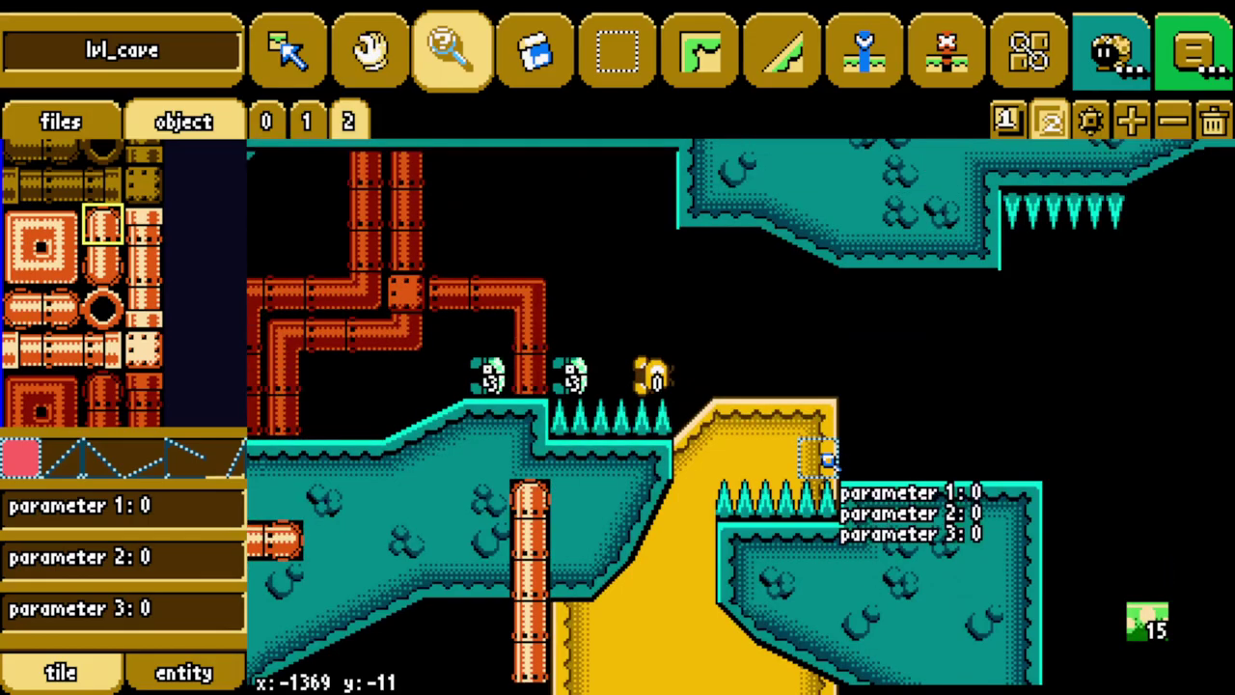
click(823, 483)
key(6)
key(s)
key(s)
key(3)
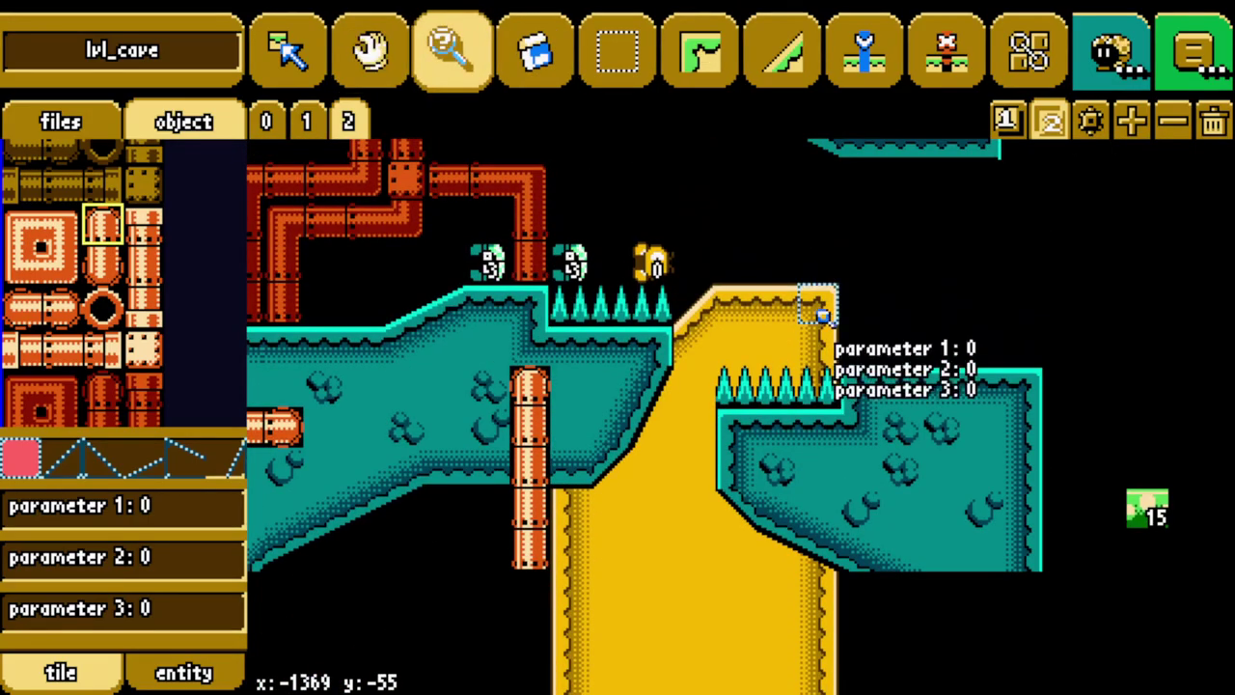
click(821, 320)
click(72, 237)
click(821, 491)
key(2)
key(3)
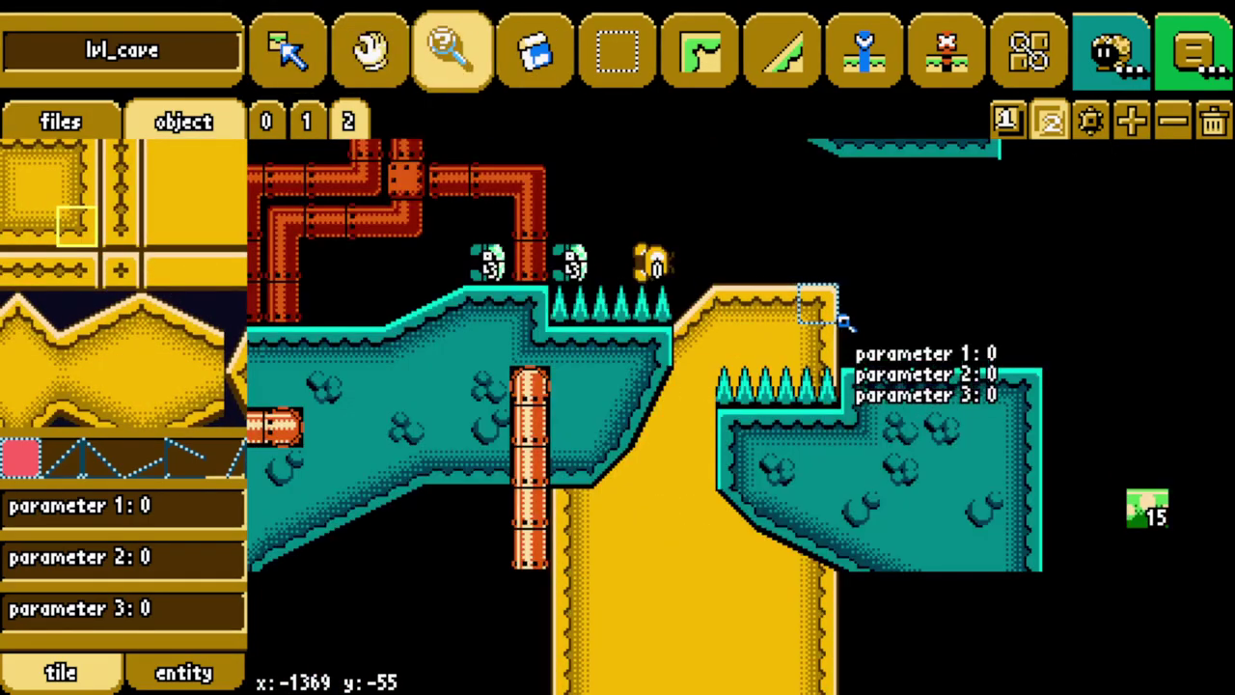
Add inner-corner tiles around the notch in the yellow terrain's right edge and compare the two layers.
key(2)
key(3)
key(2)
key(3)
middle_drag(131, 195, 174, 291)
click(769, 472)
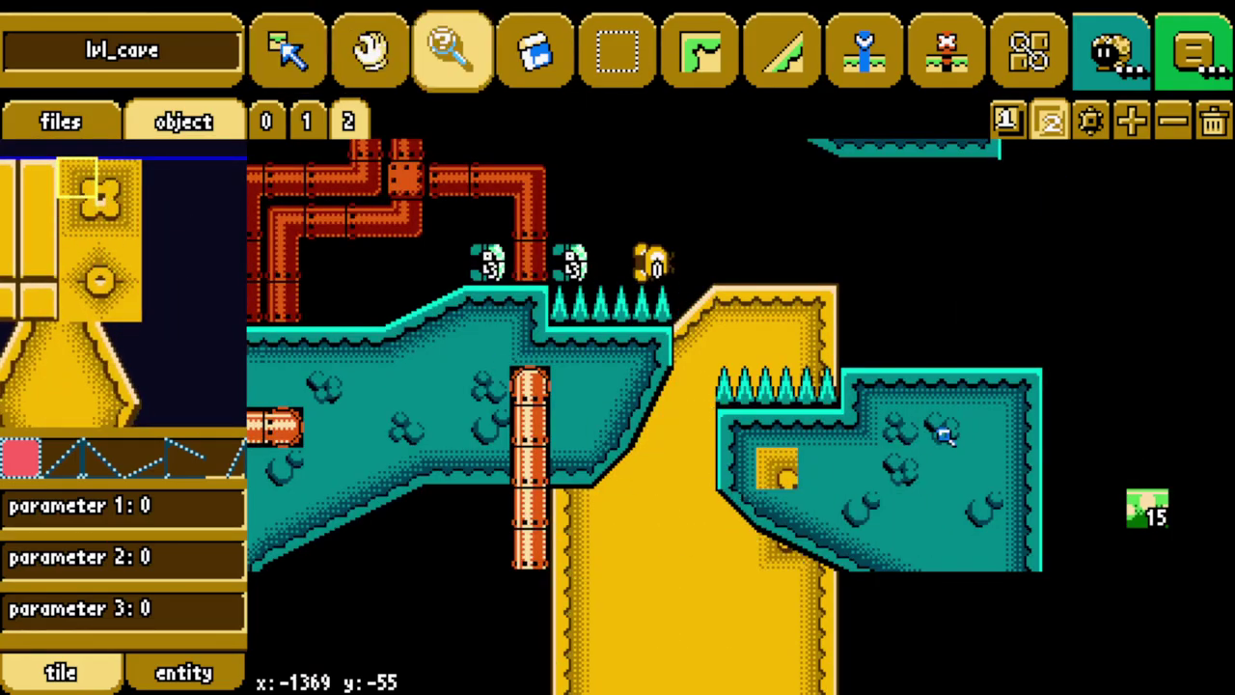
click(1008, 120)
key(2)
click(1050, 120)
key(3)
key(w)
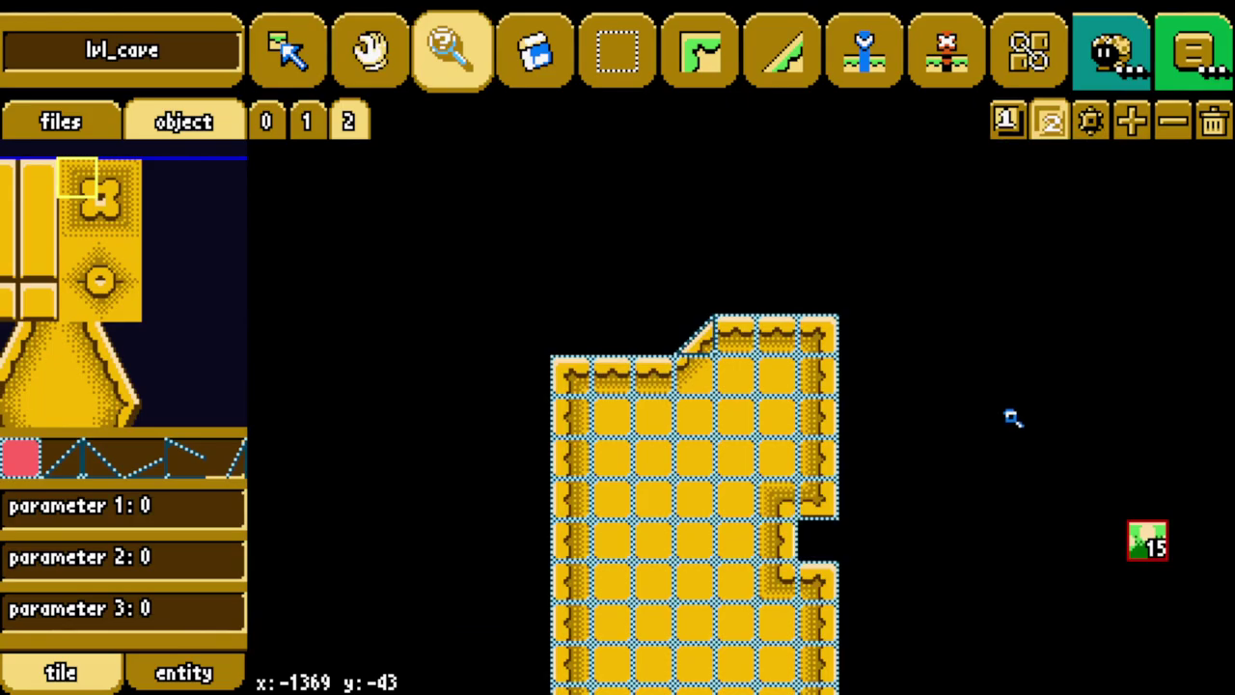
Browse the block presets, switch to layer 1 and look along the level to the red mushroom platforms.
click(1194, 53)
click(395, 295)
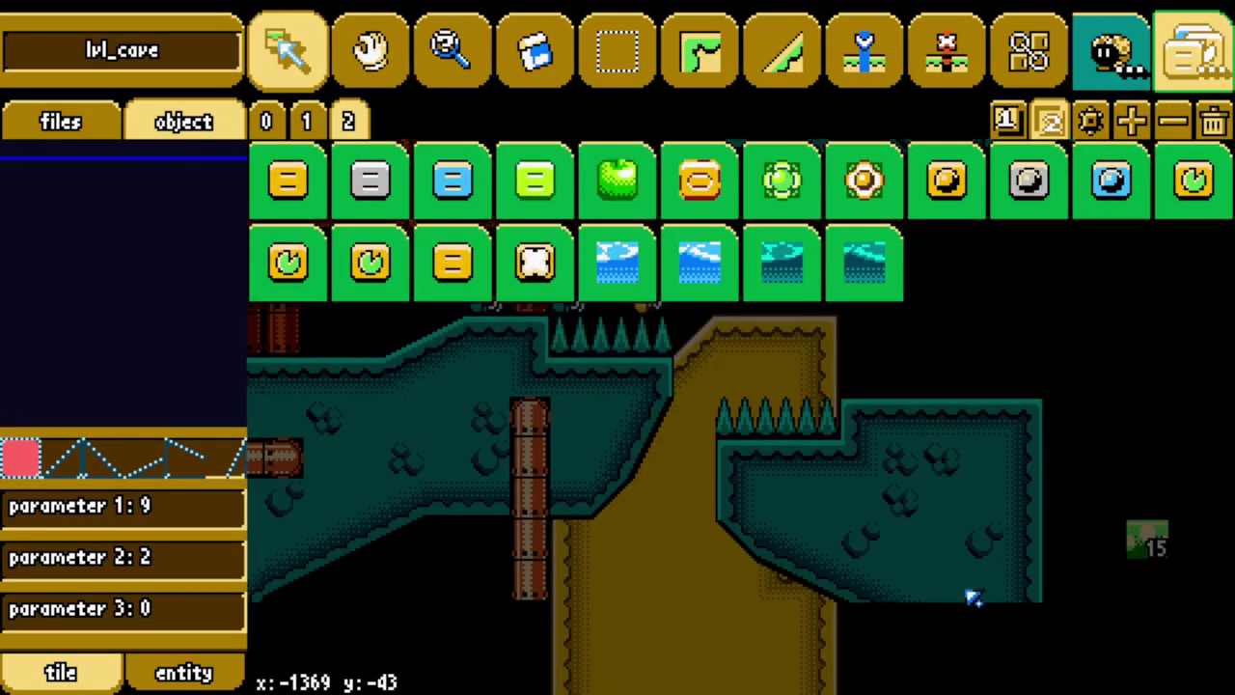
click(1194, 55)
key(3)
key(d)
key(w)
click(1009, 124)
key(1)
key(d)
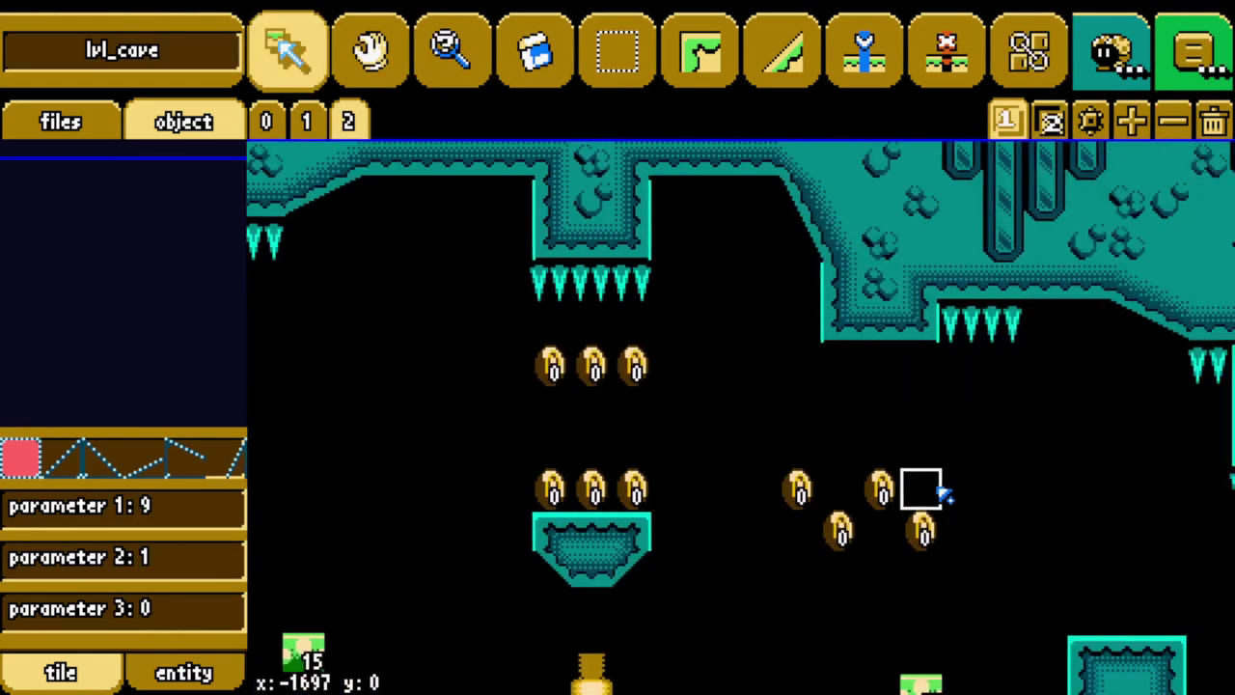
key(a)
key(d)
key(d)
Select the tall red mushroom platform with its bell, copy it and paste the copy.
key(5)
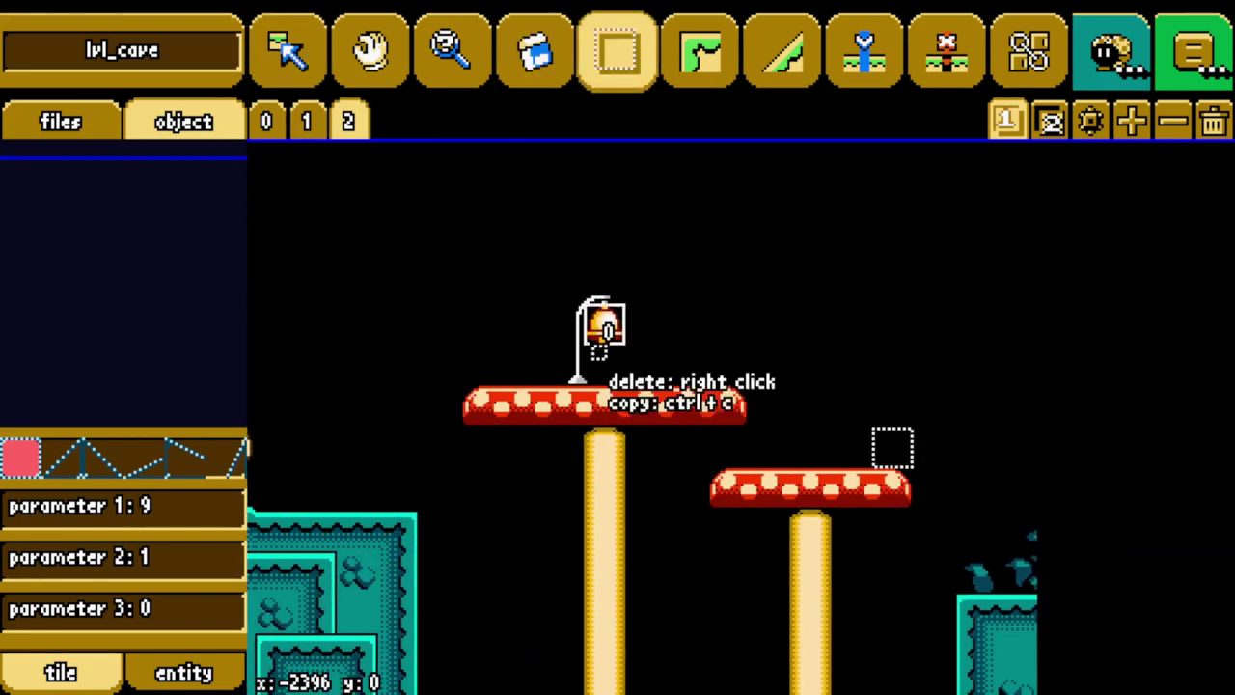
drag(482, 283, 895, 675)
key(ctrl+c)
key(ctrl+v)
key(a)
Start playing the cave level from the file options.
click(61, 122)
click(101, 288)
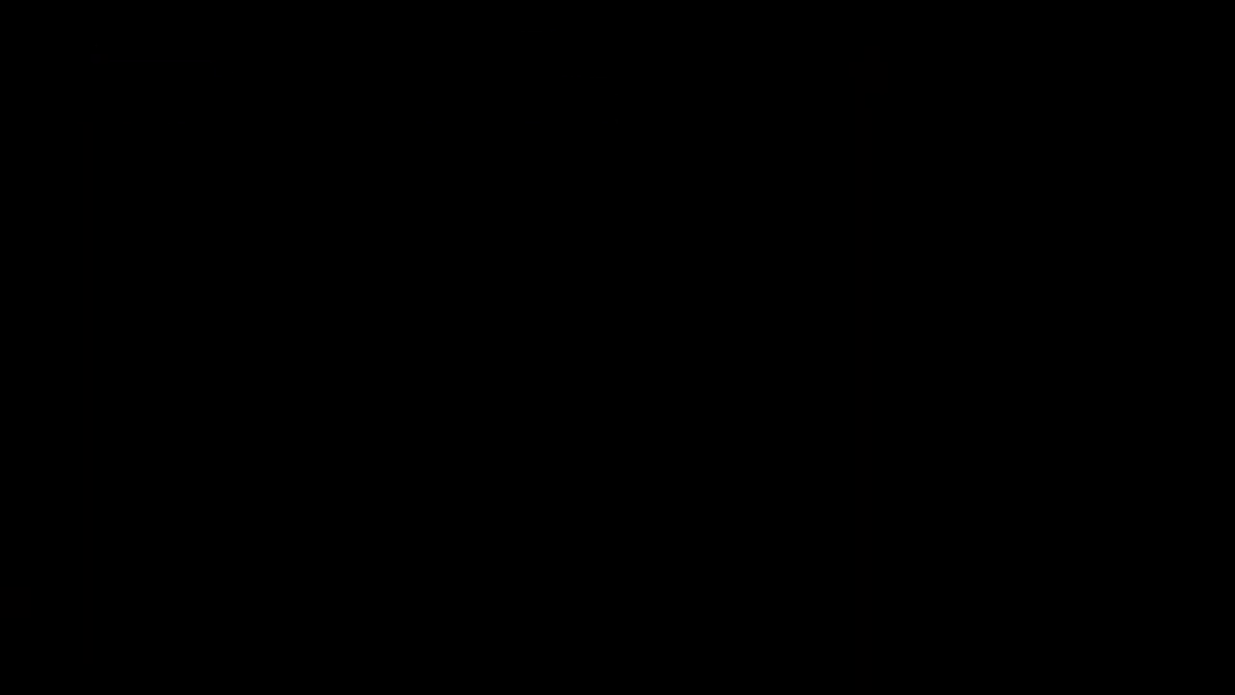
key(Right)
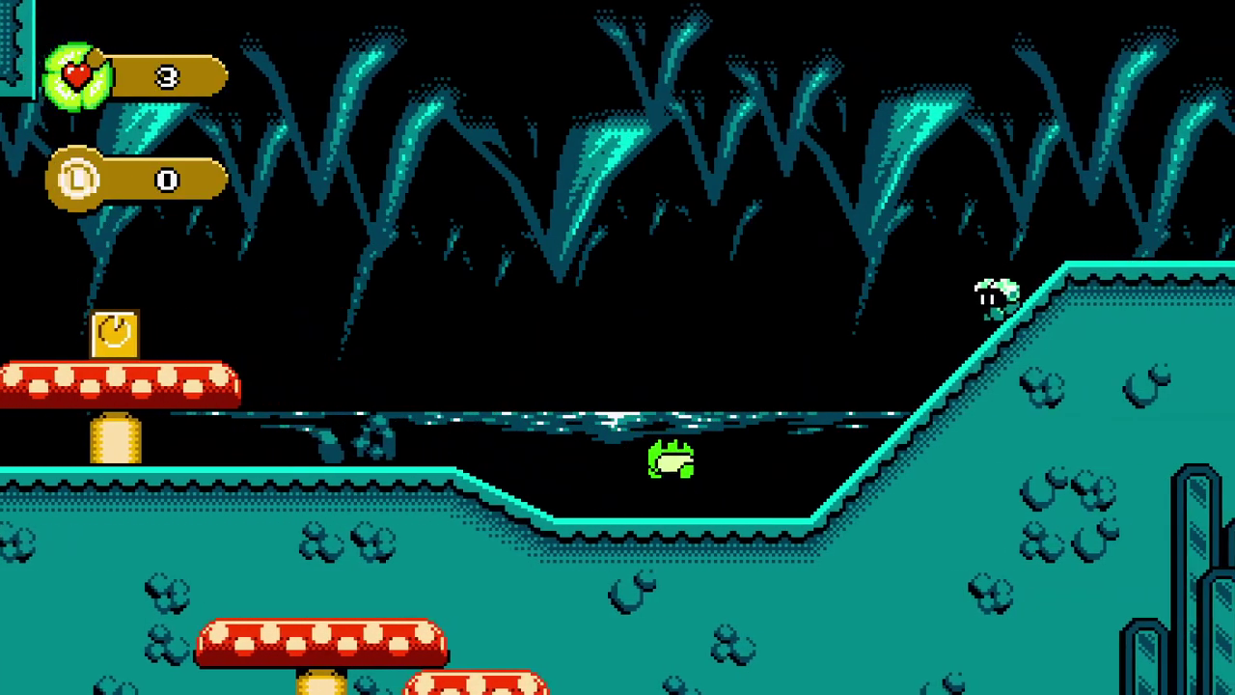
key(Right)
key(z)
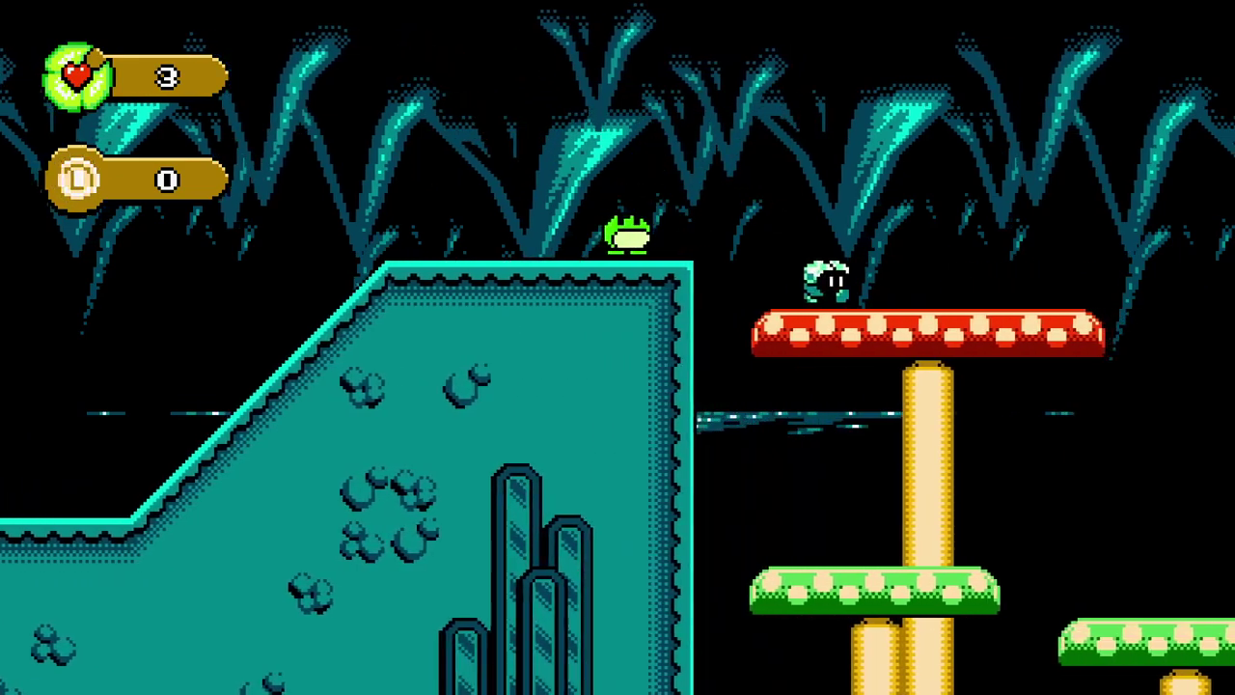
key(Right)
key(x)
key(Right)
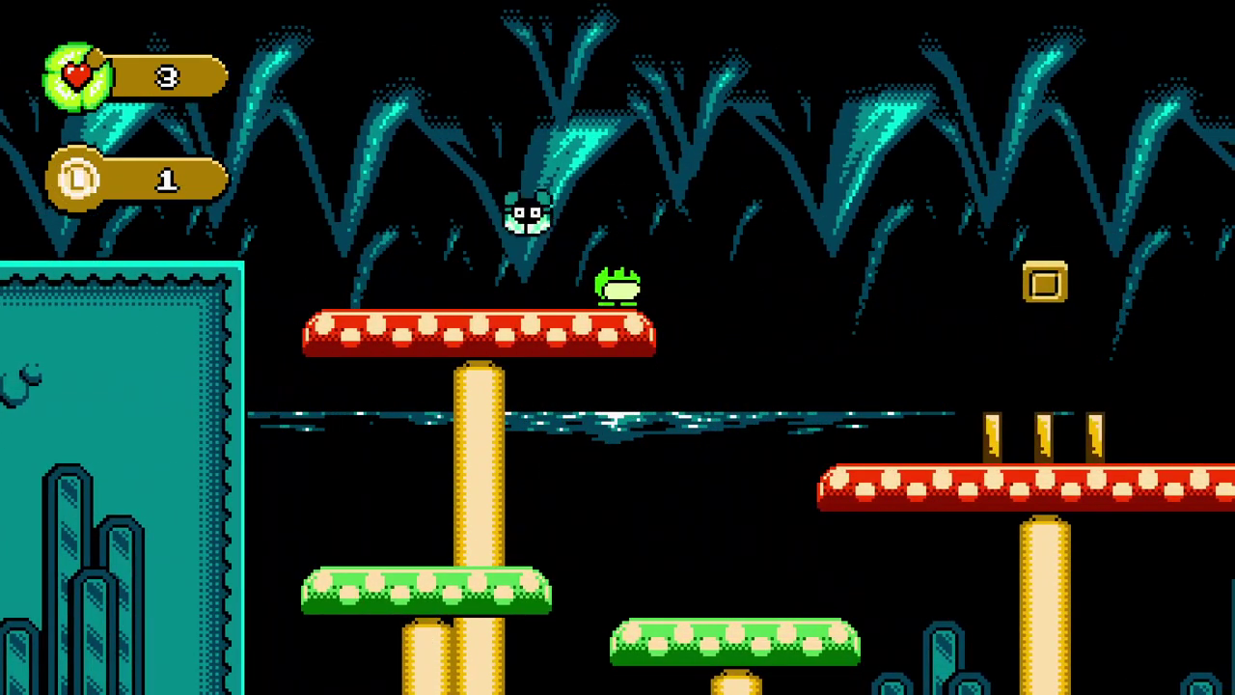
key(Right)
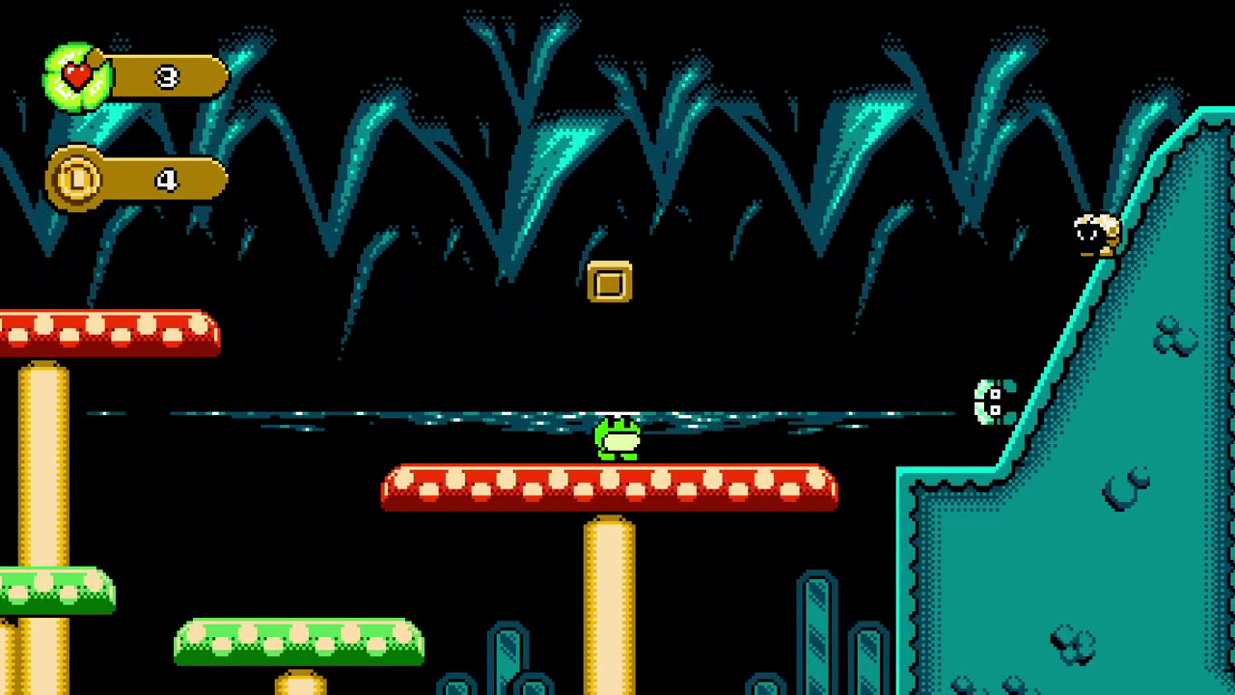
key(Right)
key(z)
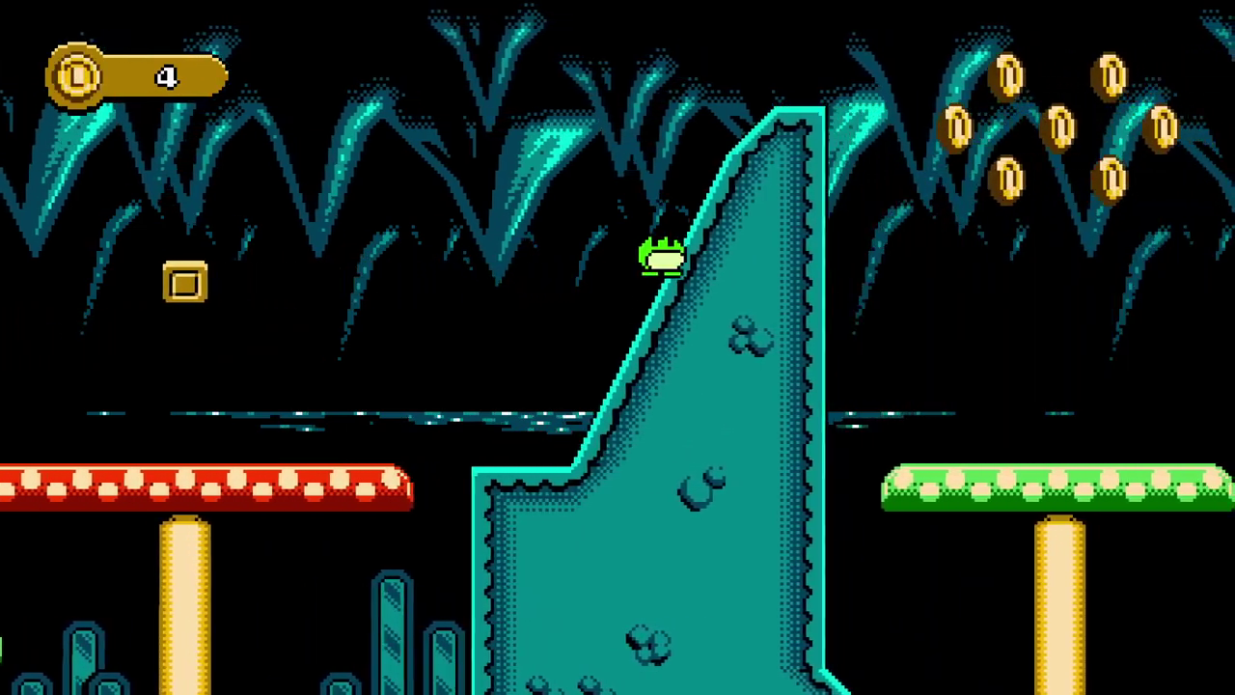
key(Right)
key(z)
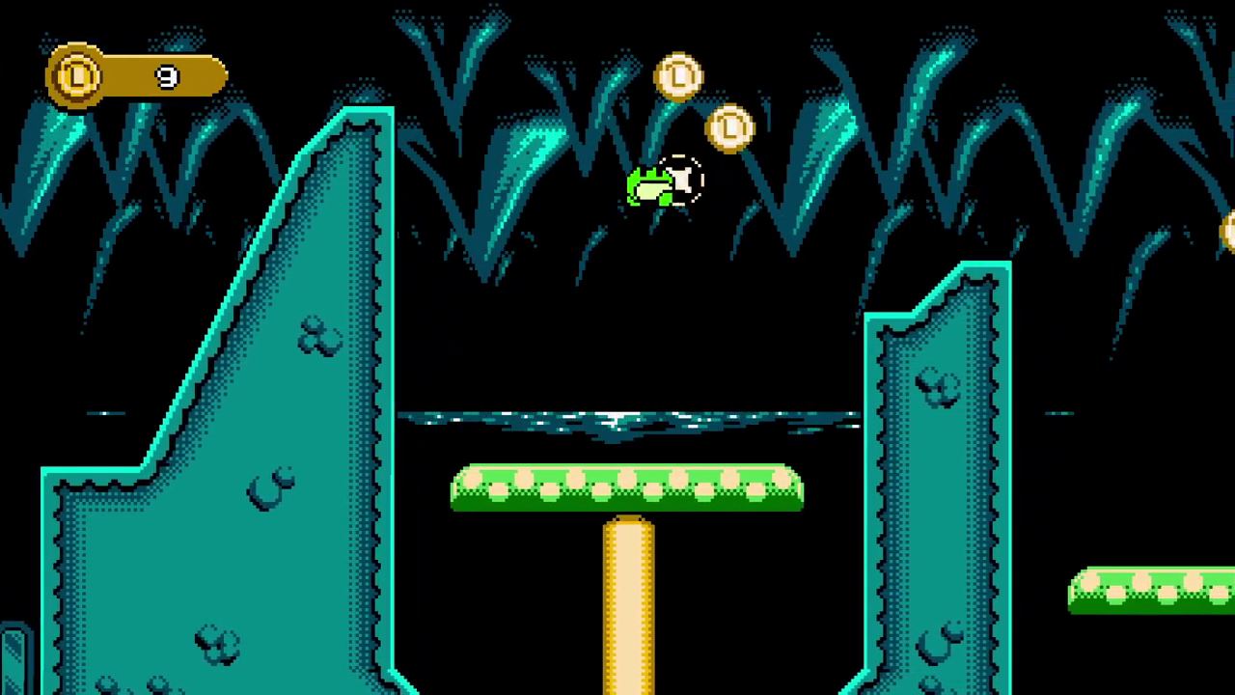
key(z)
key(Left)
key(Right)
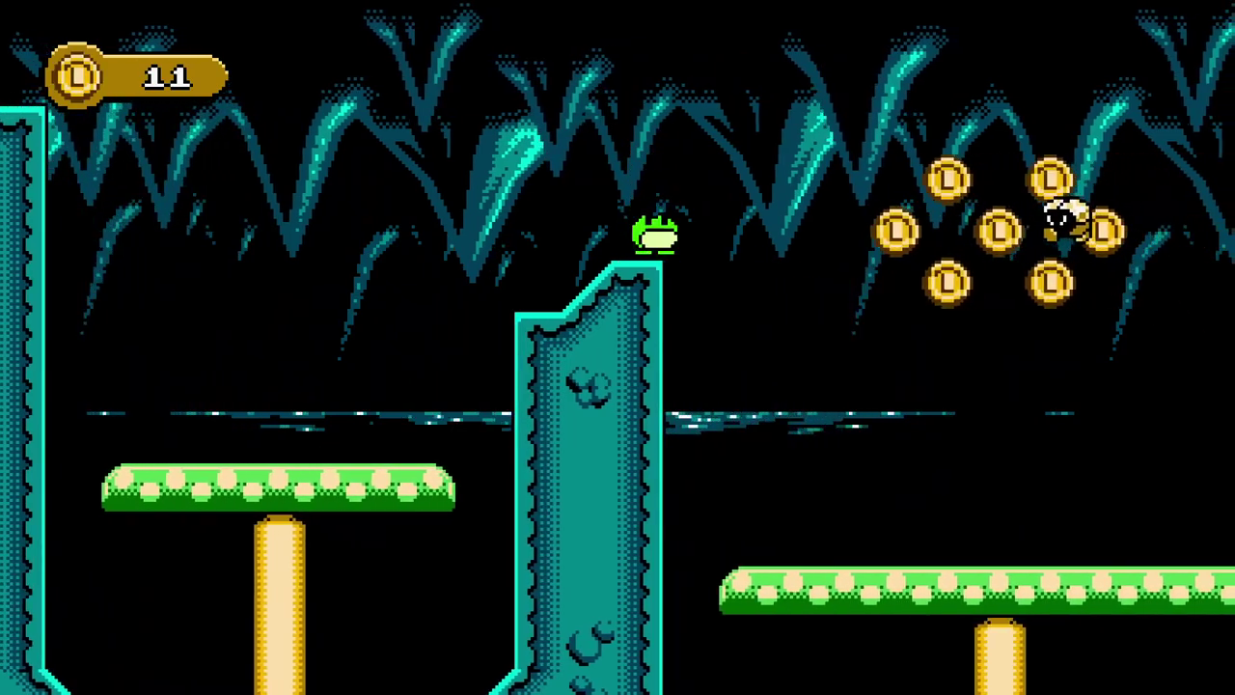
key(x)
key(Right)
key(z)
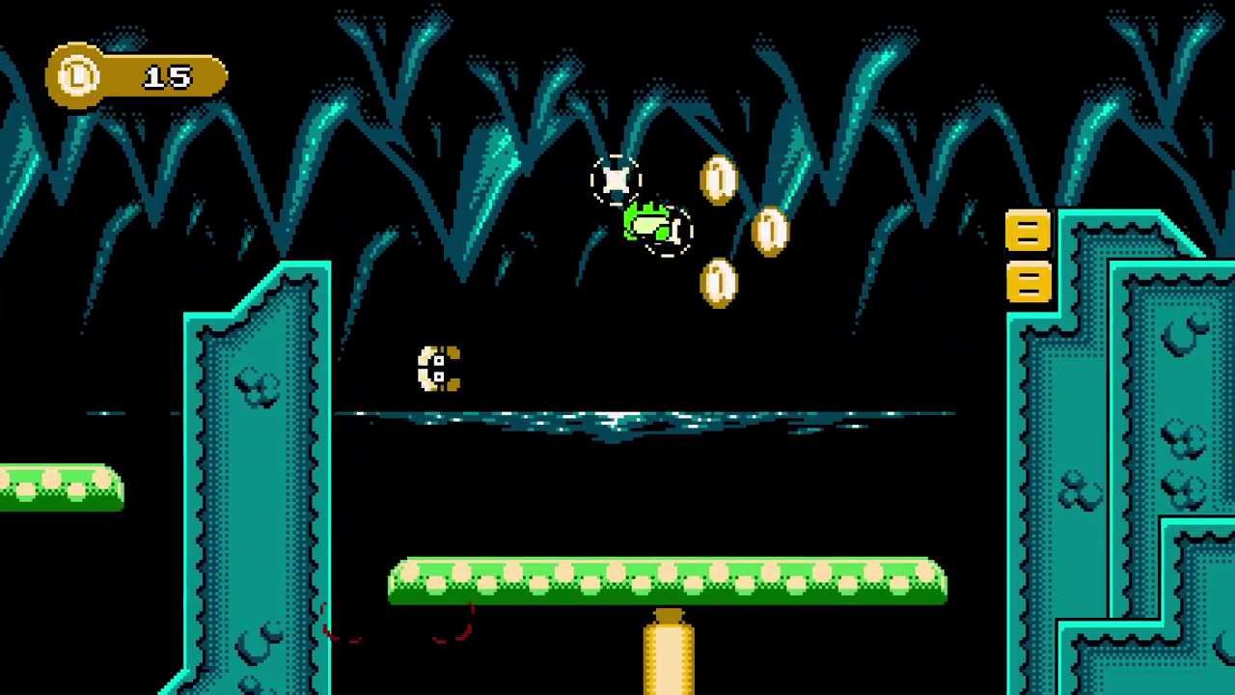
key(z)
key(Right)
key(z)
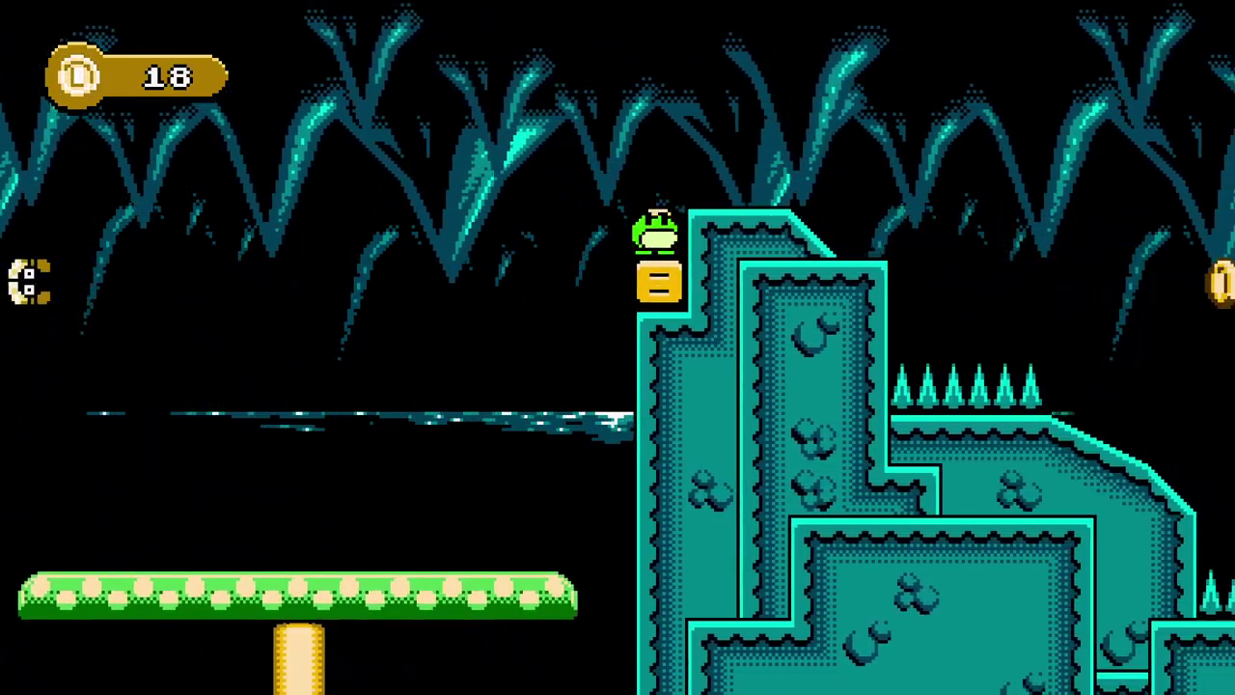
key(Right)
key(z)
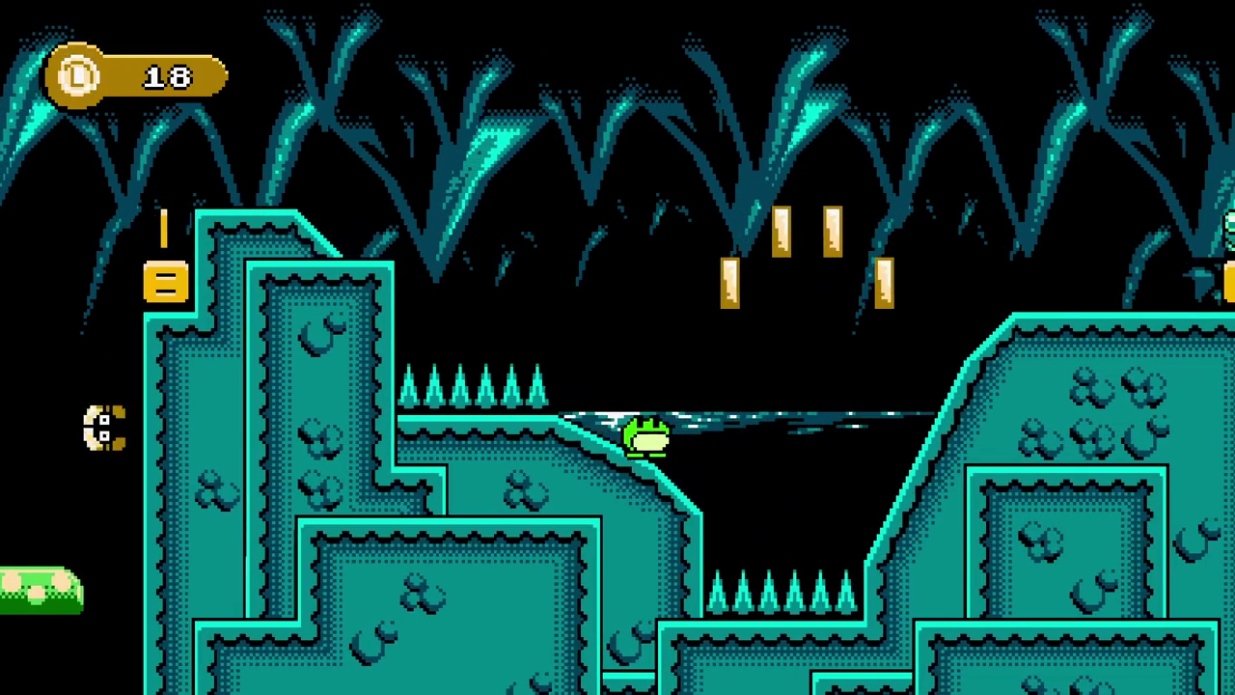
key(z)
key(Right)
key(x)
key(x)
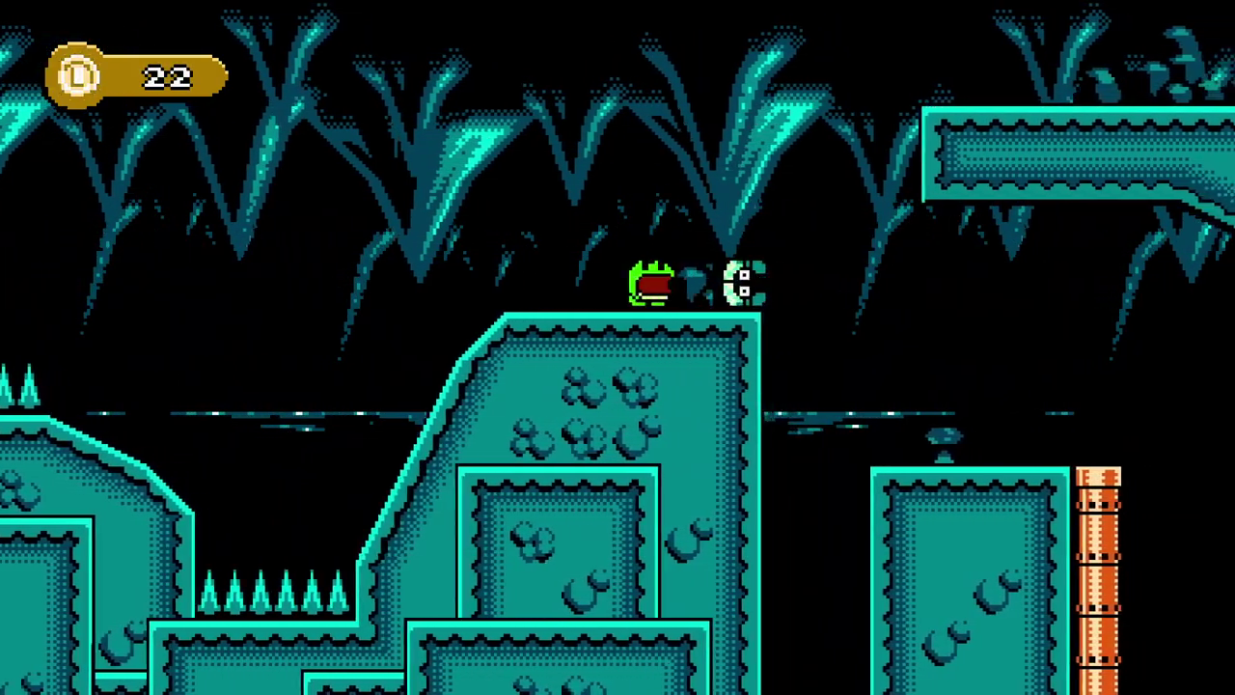
key(Right)
key(z)
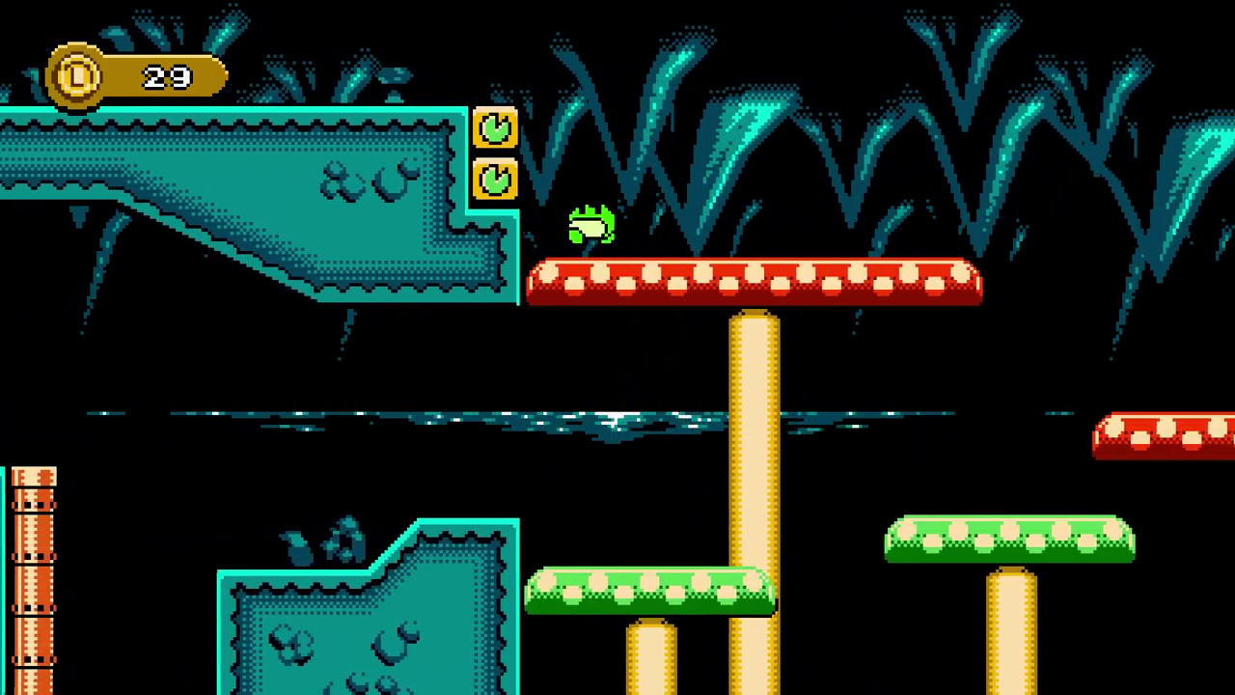
key(Left)
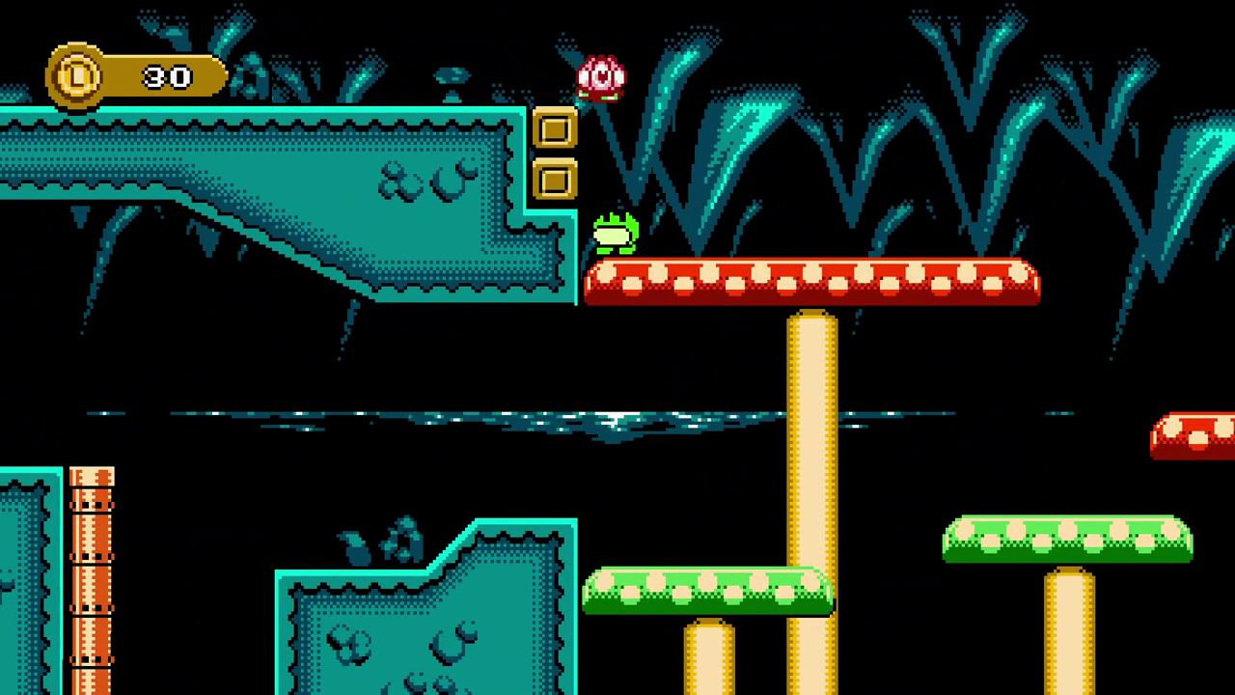
key(Right)
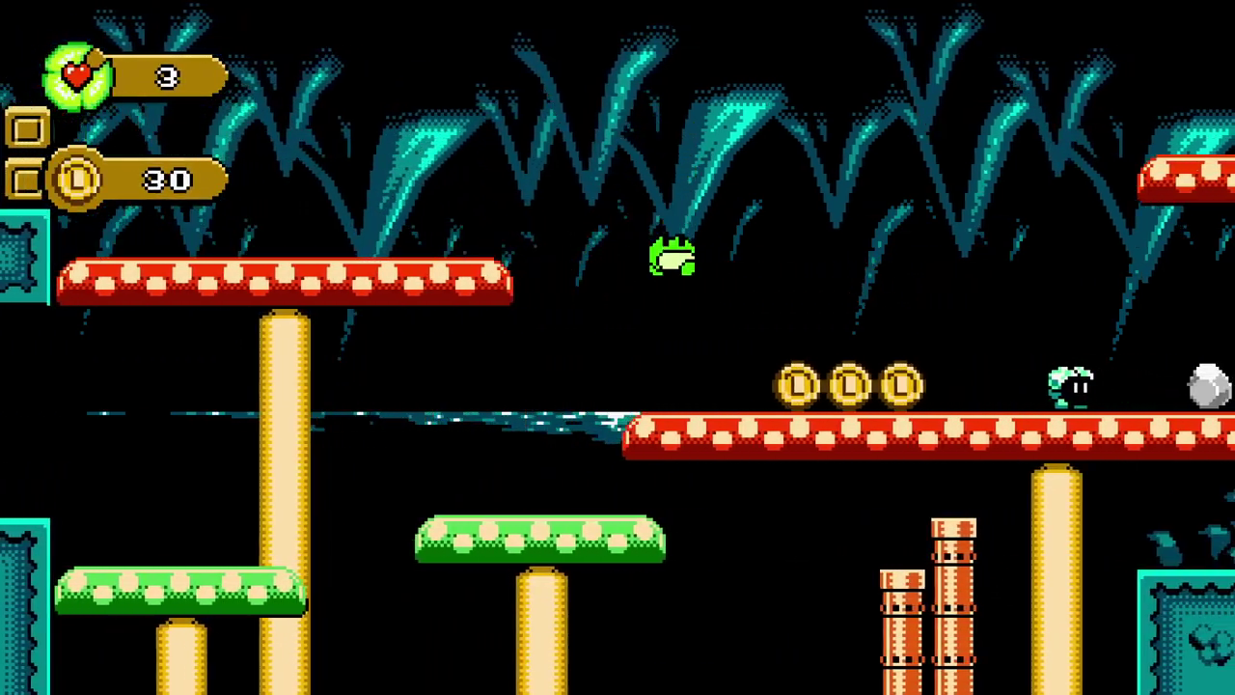
key(Right)
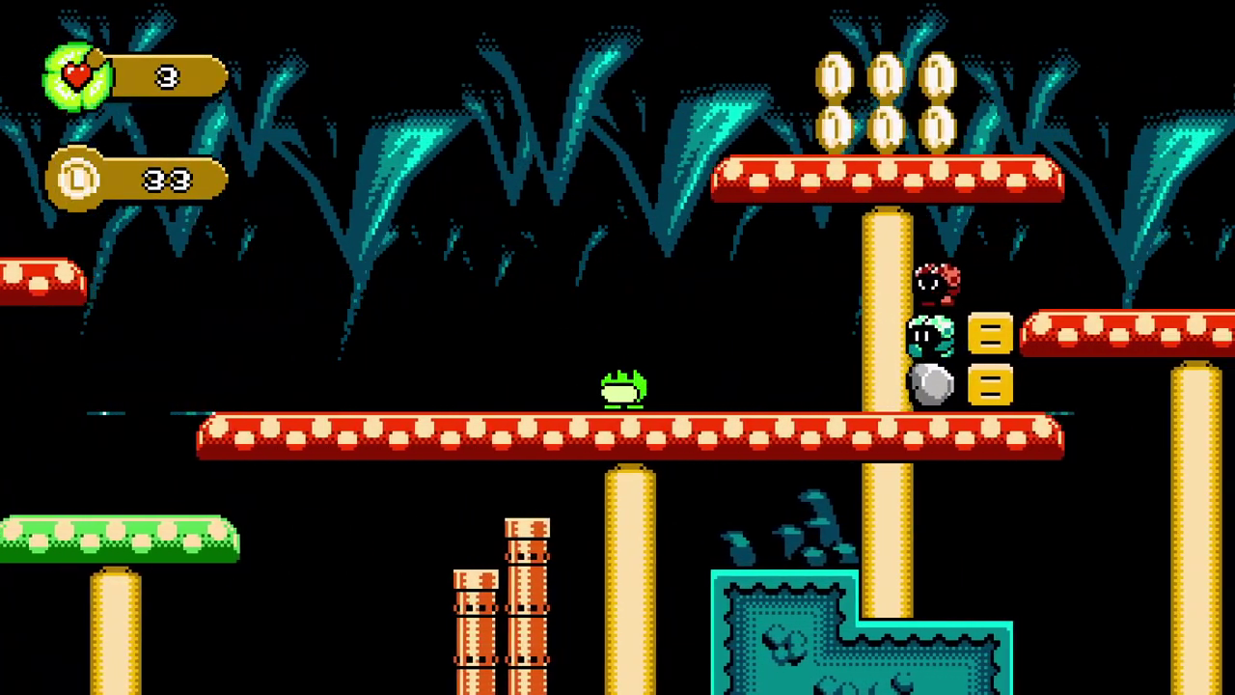